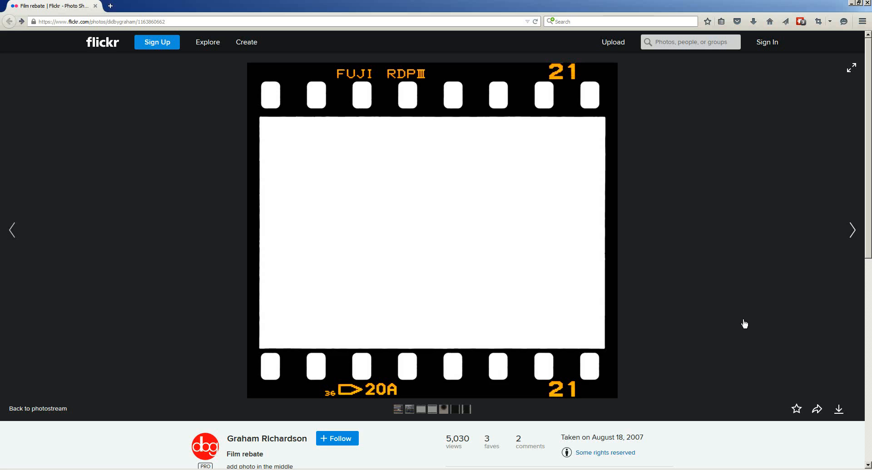
- Review the Film rebate photo's Flickr page, including its description and licence information
{"action": "scroll", "coordinate": [743, 323], "scroll_direction": "down", "scroll_amount": 2}
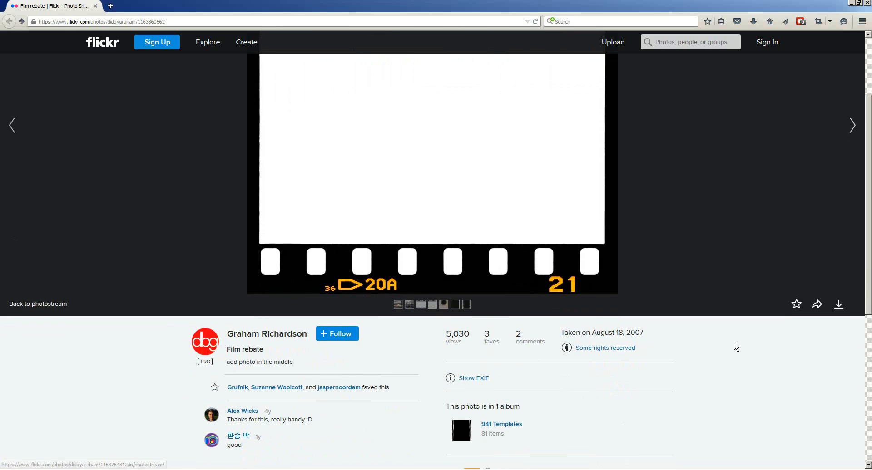
{"action": "scroll", "coordinate": [736, 347], "scroll_direction": "down", "scroll_amount": 1}
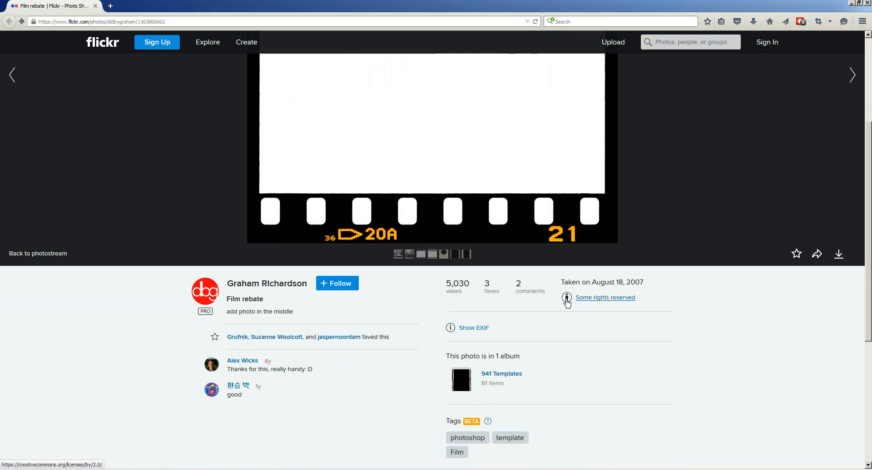
{"action": "scroll", "coordinate": [704, 346], "scroll_direction": "up", "scroll_amount": 3}
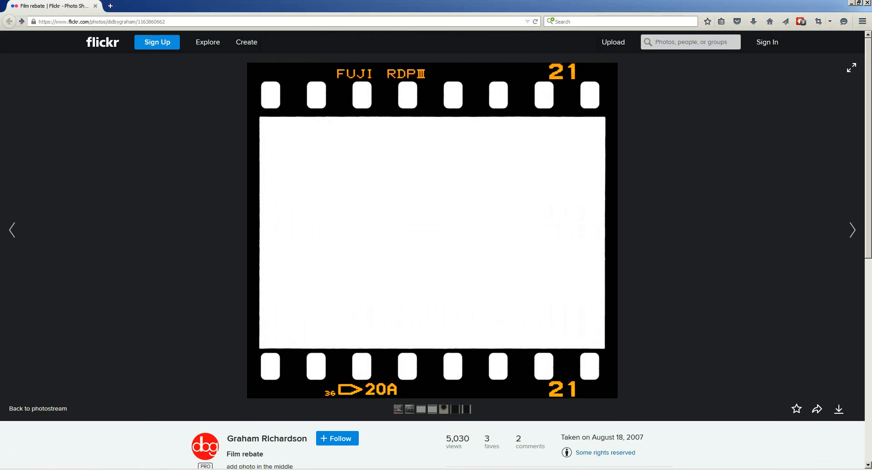
- Switch to Photoshop, resize the film frame image to 1080 pixels wide and fit it to the screen
{"action": "key", "text": "alt+Tab"}
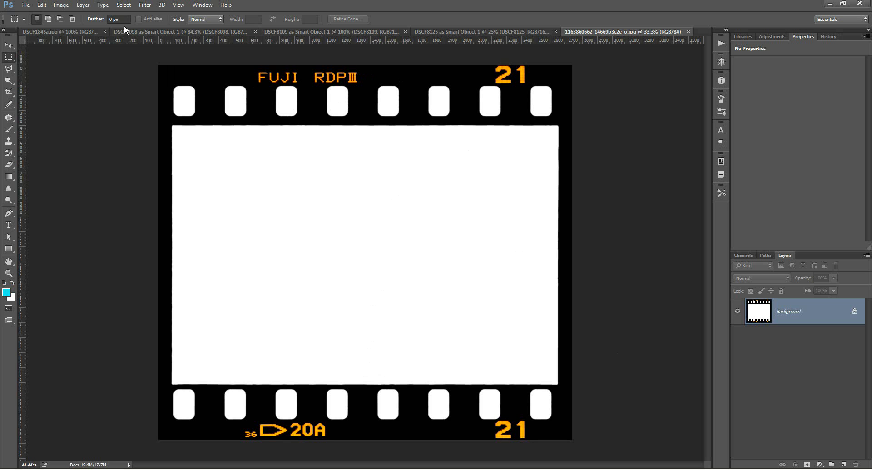
{"action": "left_click", "coordinate": [61, 5]}
{"action": "left_click", "coordinate": [78, 67]}
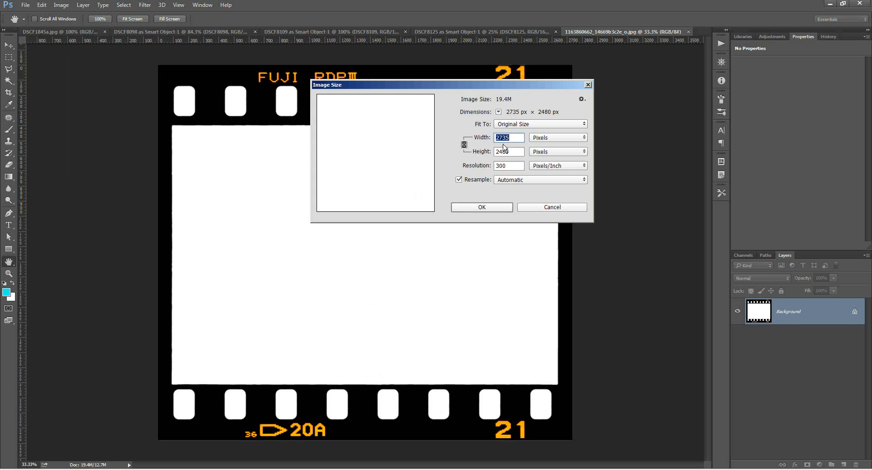
{"action": "type", "text": "1080"}
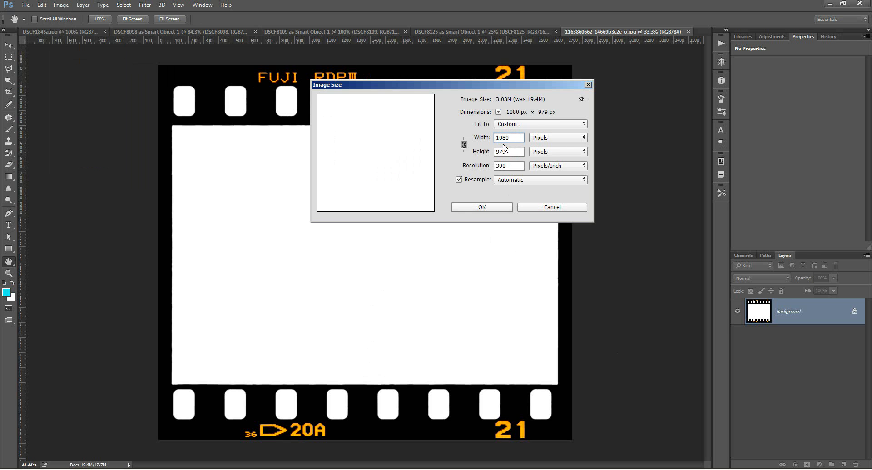
{"action": "left_click", "coordinate": [481, 207]}
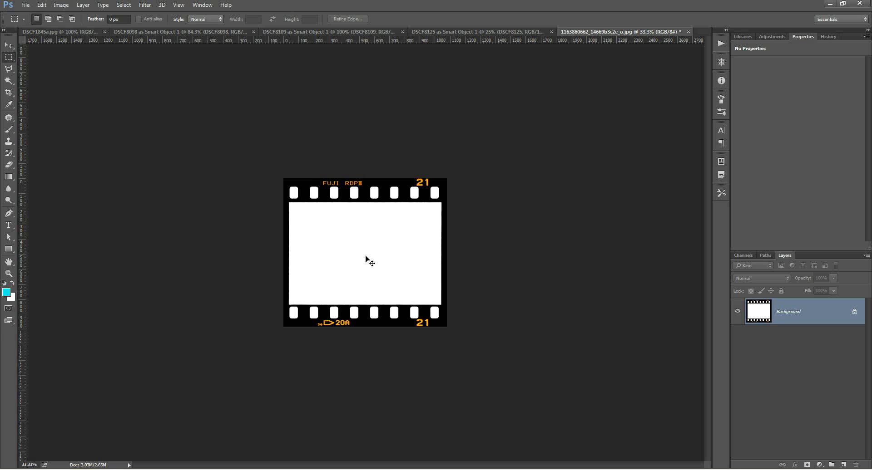
{"action": "key", "text": "ctrl+0"}
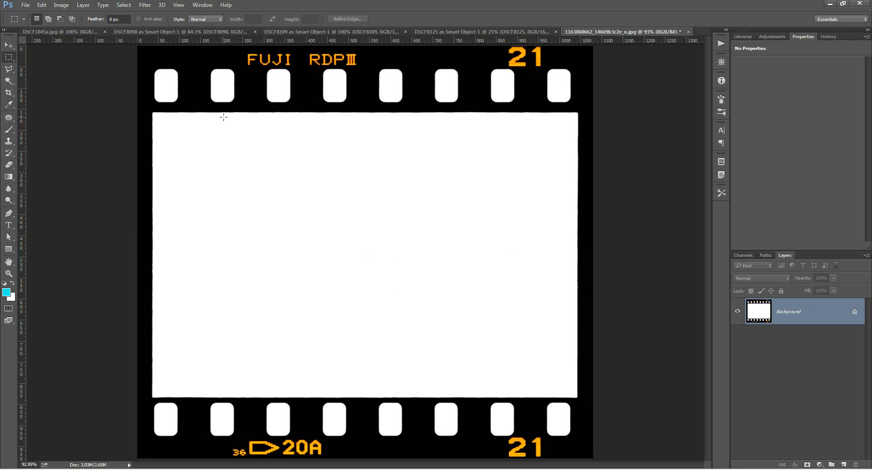
- Float the DSCF1845a.jpg horse photo in its own window and copy its Background layer into the centre of the film frame document
{"action": "left_click", "coordinate": [68, 30]}
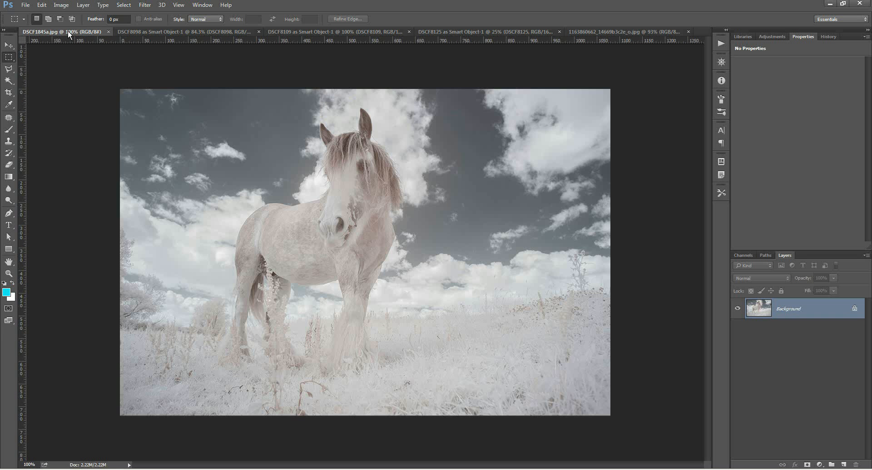
{"action": "key", "text": "f"}
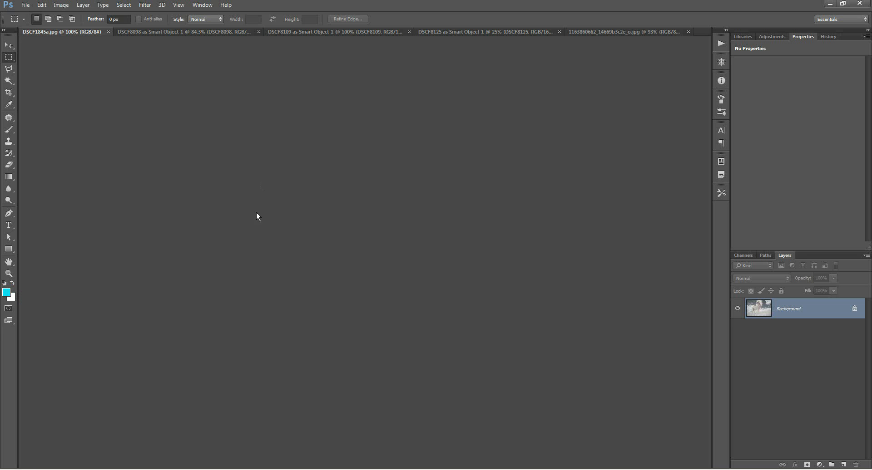
{"action": "left_click_drag", "start_coordinate": [67, 31], "coordinate": [240, 260]}
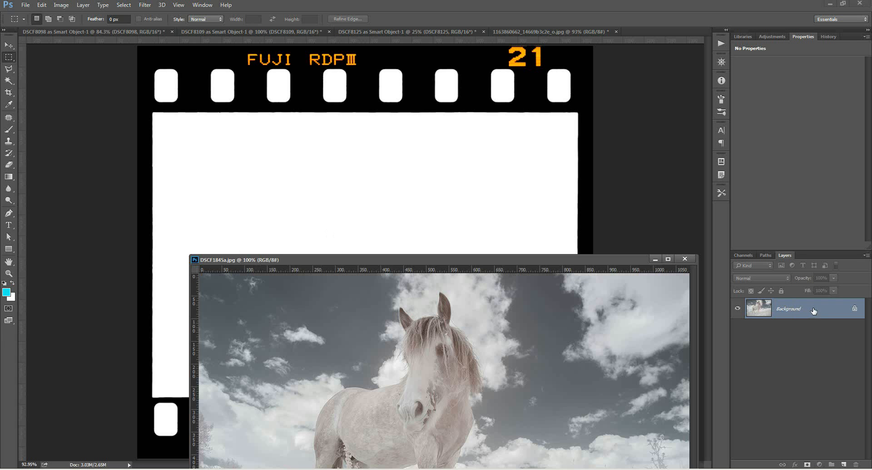
{"action": "left_click_drag", "start_coordinate": [813, 310], "coordinate": [431, 172]}
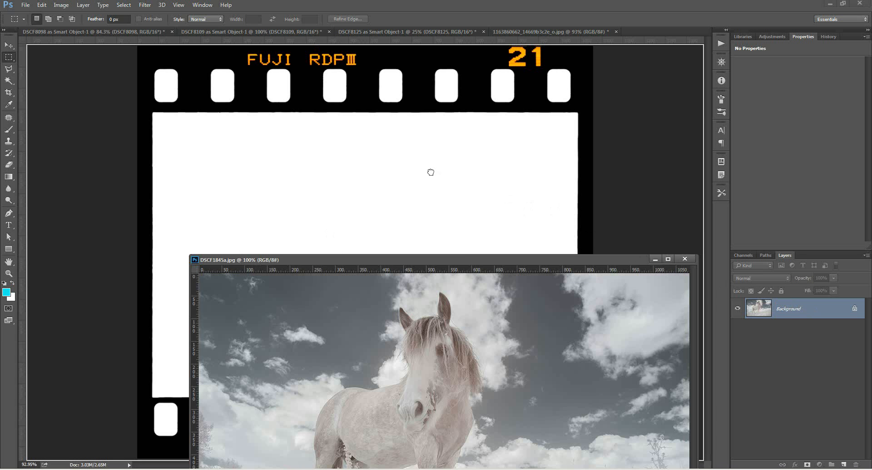
{"action": "left_click_drag", "start_coordinate": [431, 172], "coordinate": [430, 172]}
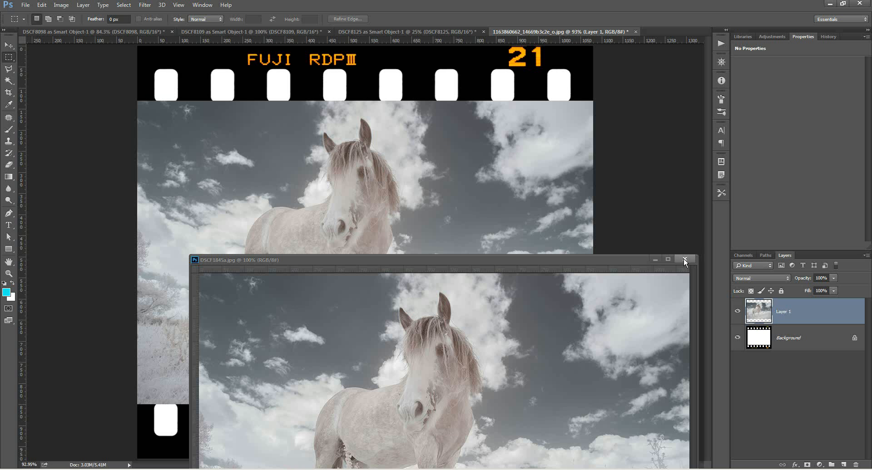
- Dock the floating horse photo back among the open documents and return to the film frame document
{"action": "left_click", "coordinate": [623, 257]}
{"action": "left_click_drag", "start_coordinate": [656, 32], "coordinate": [655, 31]}
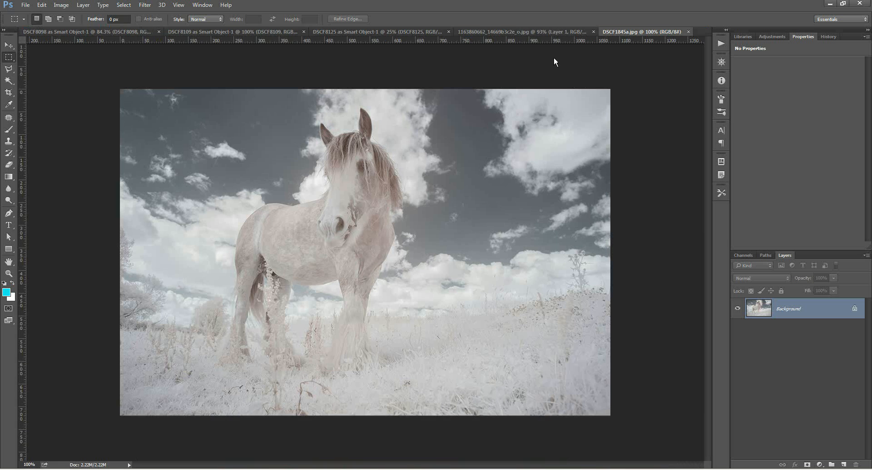
{"action": "left_click", "coordinate": [525, 31]}
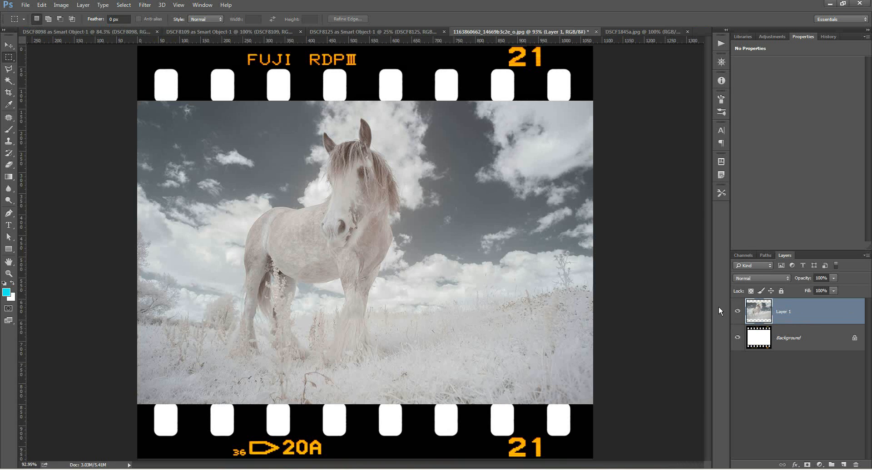
- Scale the horse layer down proportionally to about 93.5% with Free Transform and move it down to Y 496 px
{"action": "key", "text": "ctrl+t"}
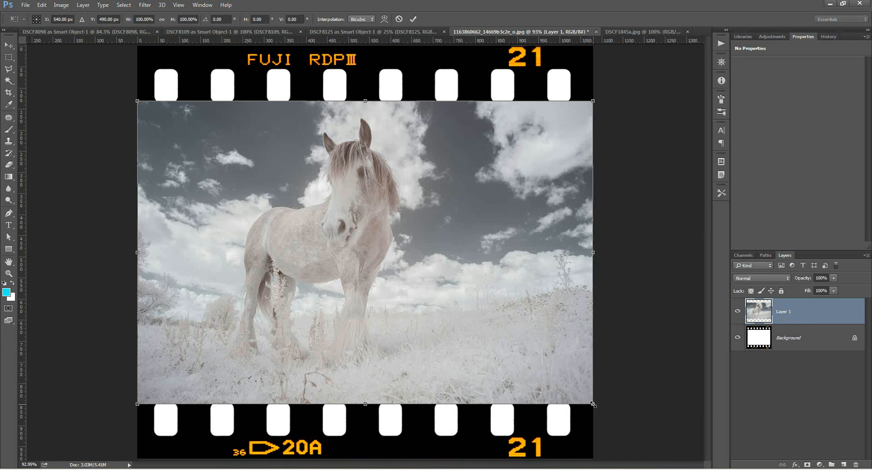
{"action": "left_click_drag", "start_coordinate": [593, 404], "coordinate": [575, 400]}
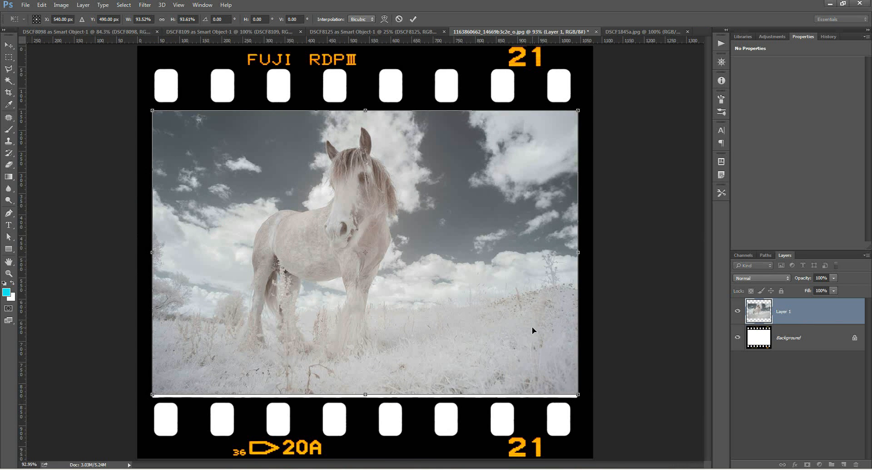
{"action": "key", "text": "Down"}
{"action": "key", "text": "Down"}
{"action": "key", "text": "Down"}
{"action": "key", "text": "Down"}
{"action": "key", "text": "Down"}
{"action": "key", "text": "Down"}
{"action": "key", "text": "Down"}
{"action": "key", "text": "Down"}
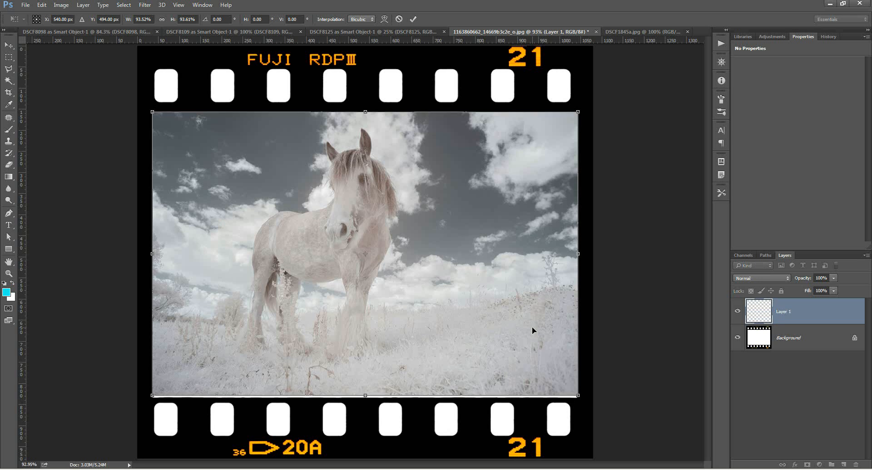
{"action": "key", "text": "Up"}
{"action": "key", "text": "Up"}
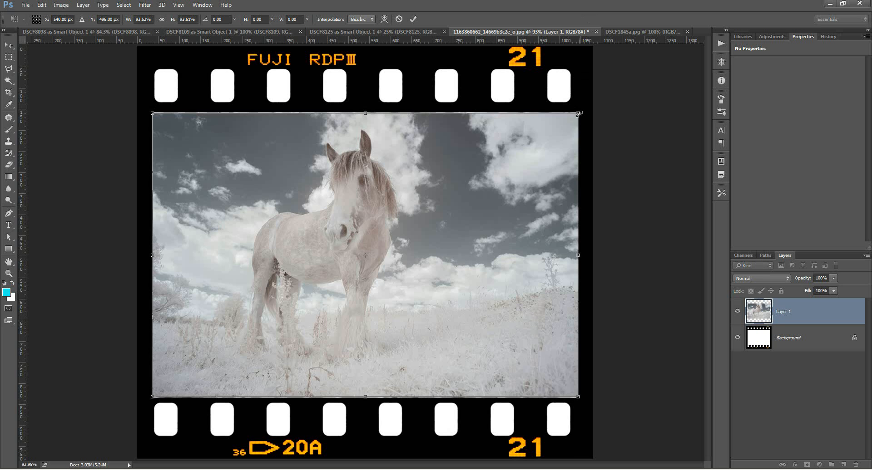
- Enlarge the horse layer to about 94%, set its blend mode to Multiply and apply the transform
{"action": "left_click_drag", "start_coordinate": [578, 112], "coordinate": [579, 111]}
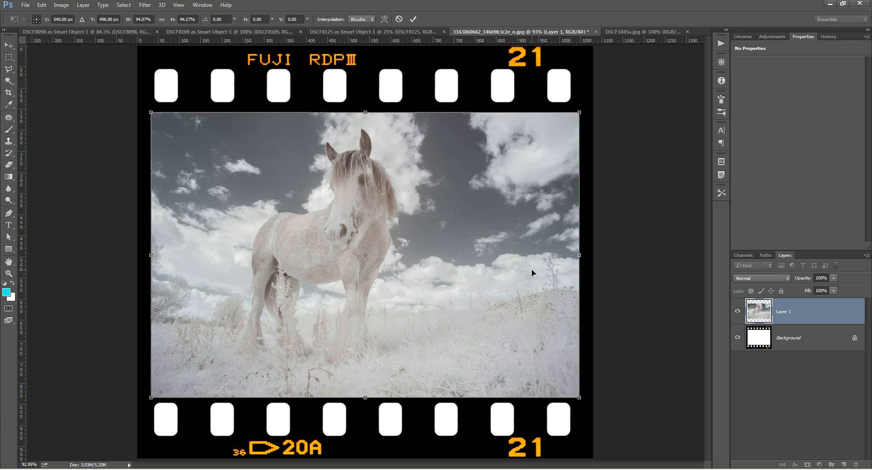
{"action": "left_click", "coordinate": [781, 278]}
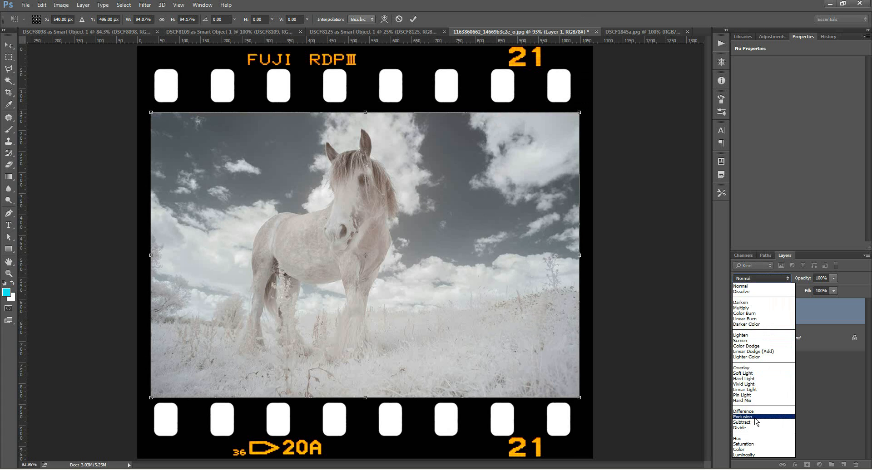
{"action": "left_click", "coordinate": [751, 309]}
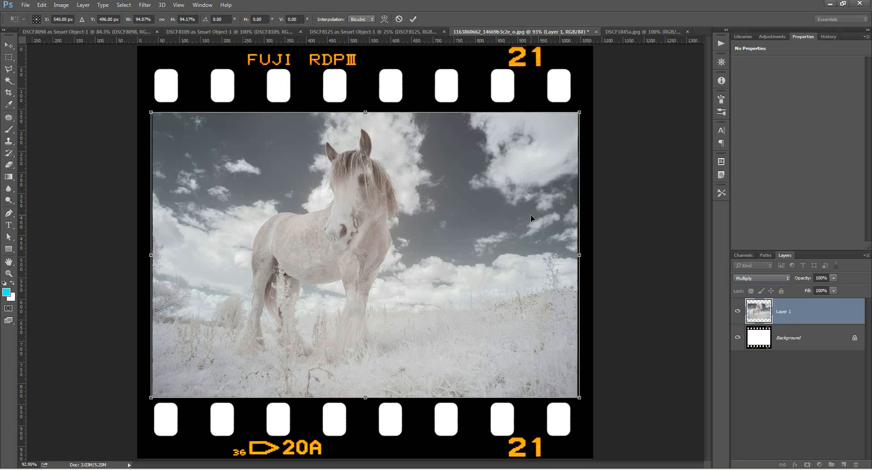
{"action": "key", "text": "m"}
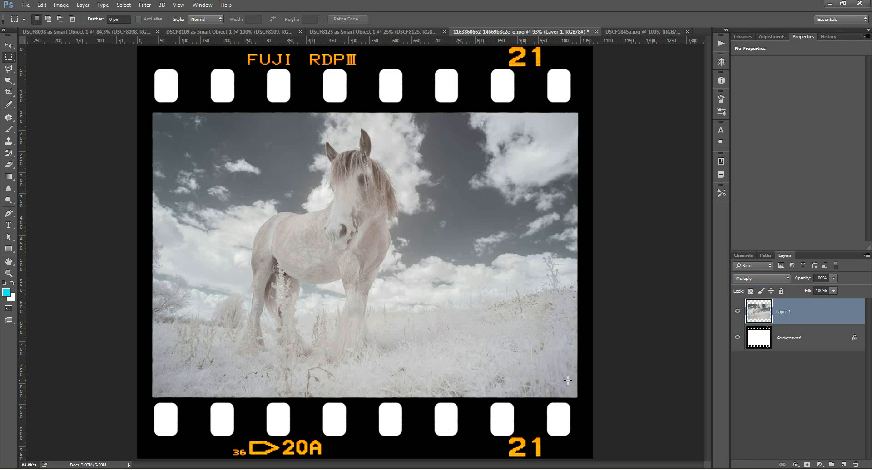
- Cover the "FUJI RDPIII" lettering with a black-filled rectangle on a new layer above the Background, and clear the selection
{"action": "left_click", "coordinate": [814, 332]}
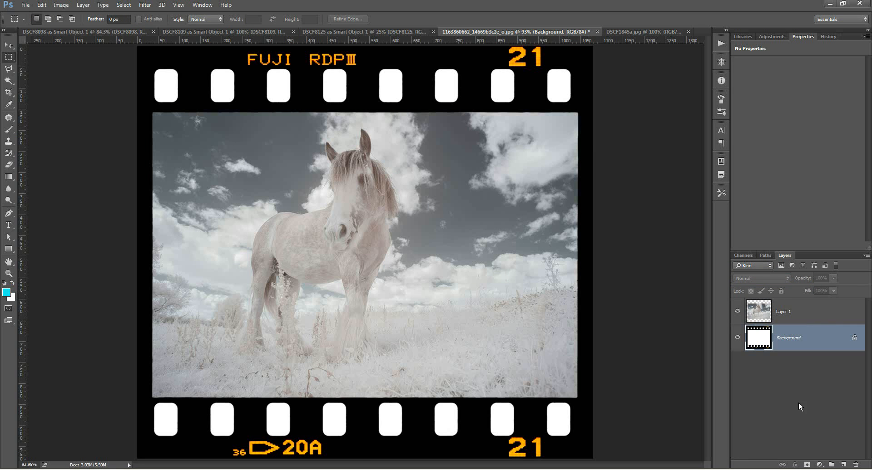
{"action": "left_click", "coordinate": [843, 464]}
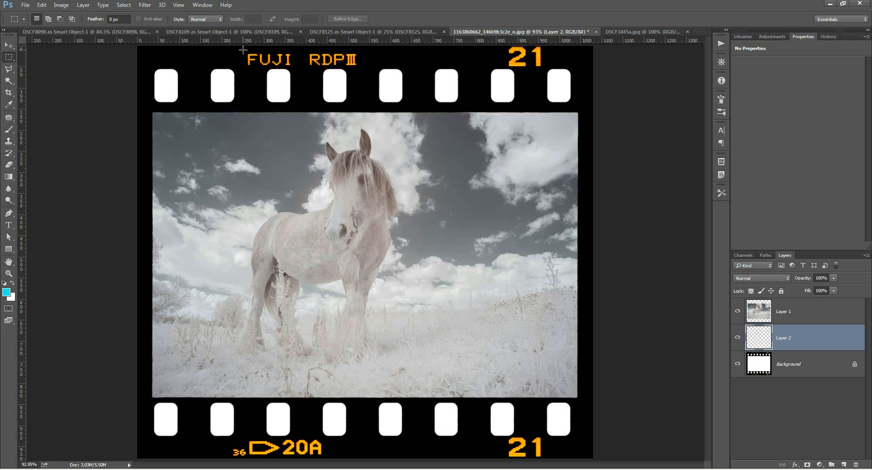
{"action": "left_click_drag", "start_coordinate": [283, 60], "coordinate": [367, 69]}
{"action": "key", "text": "d"}
{"action": "key", "text": "alt"}
{"action": "key", "text": "alt+BackSpace"}
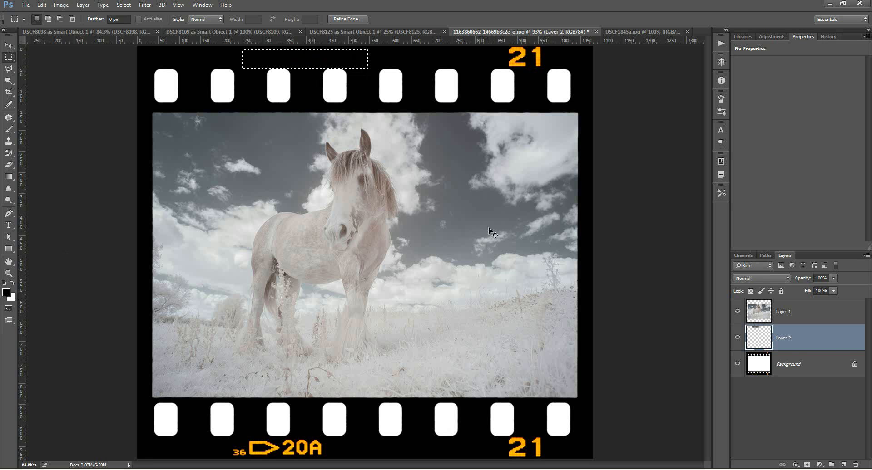
{"action": "key", "text": "ctrl+d"}
- Draw a text box along the film's upper border over the covered lettering and set its font to Arial Regular
{"action": "left_click", "coordinate": [9, 225]}
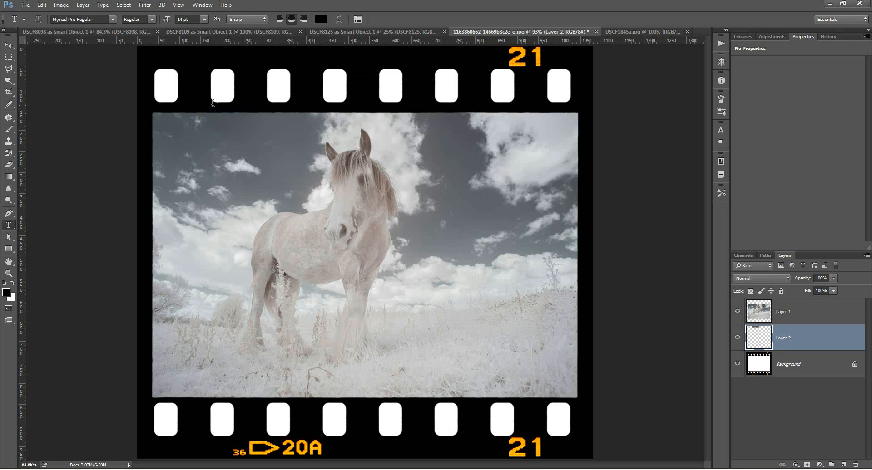
{"action": "left_click_drag", "start_coordinate": [162, 49], "coordinate": [442, 67]}
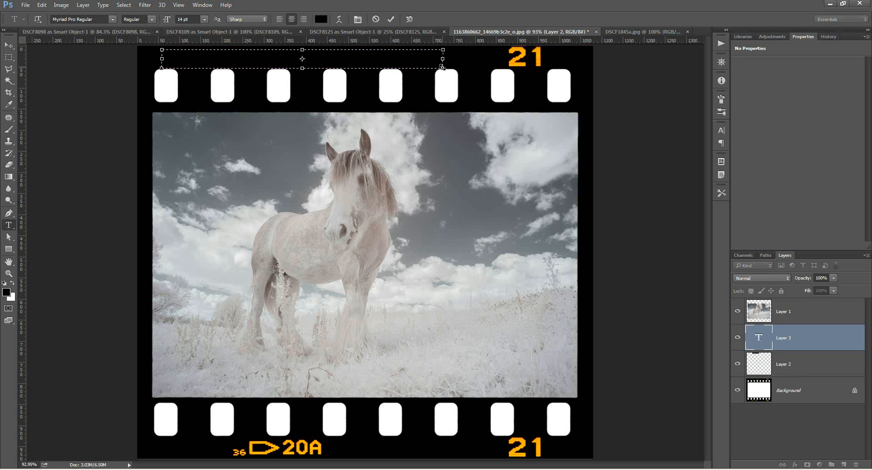
{"action": "left_click", "coordinate": [113, 21]}
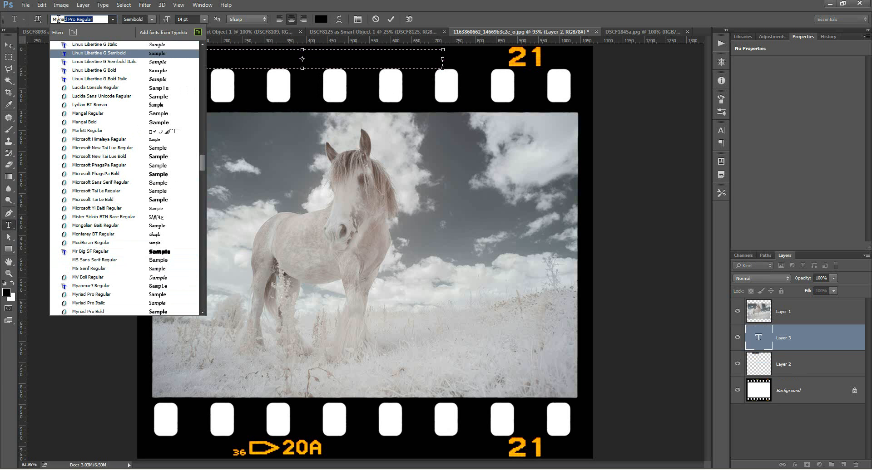
{"action": "key", "text": "Up"}
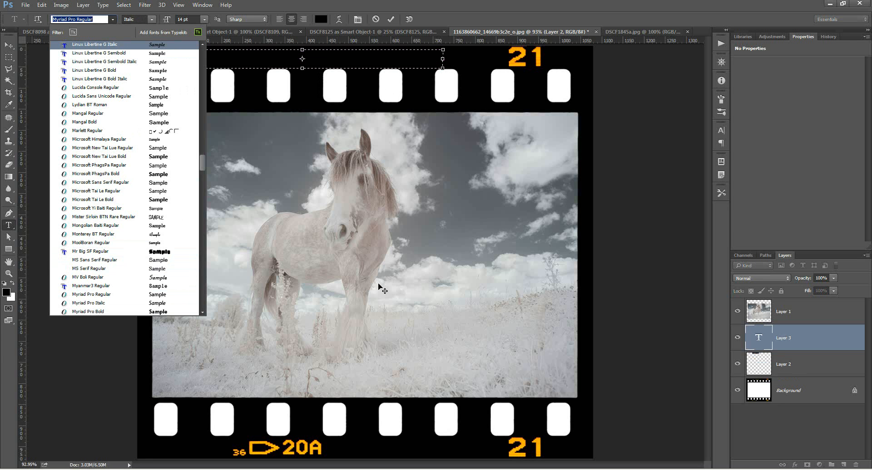
{"action": "type", "text": "Arial"}
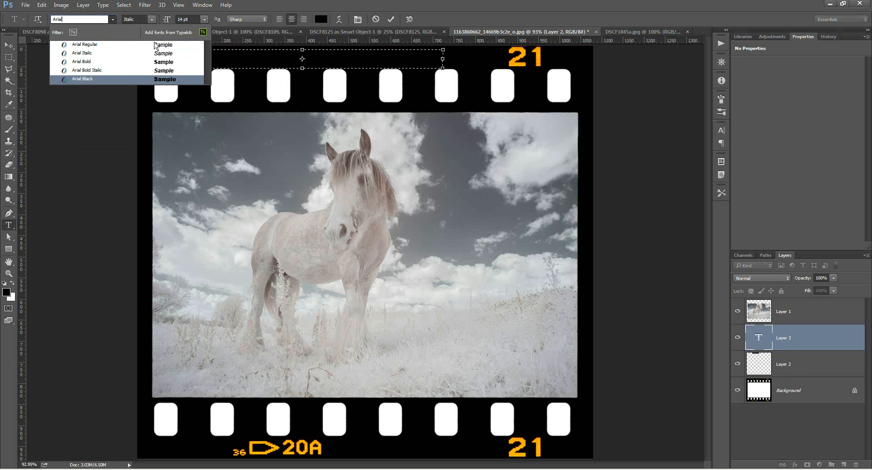
{"action": "left_click", "coordinate": [161, 46]}
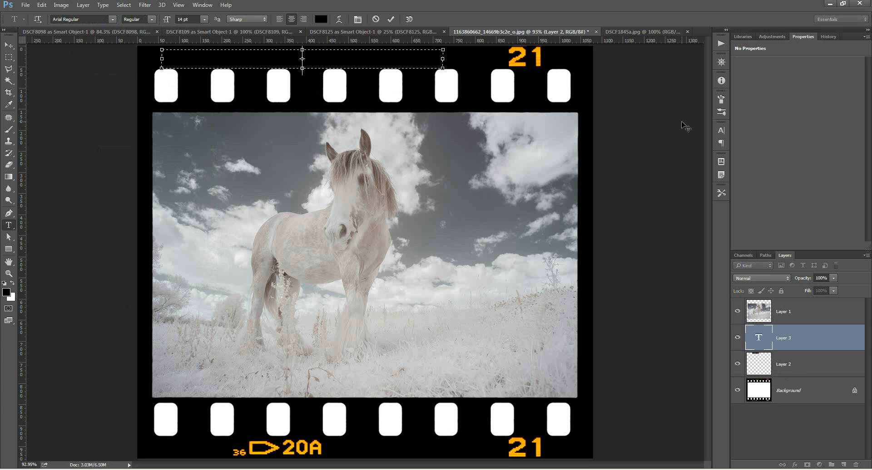
{"action": "left_click", "coordinate": [722, 131]}
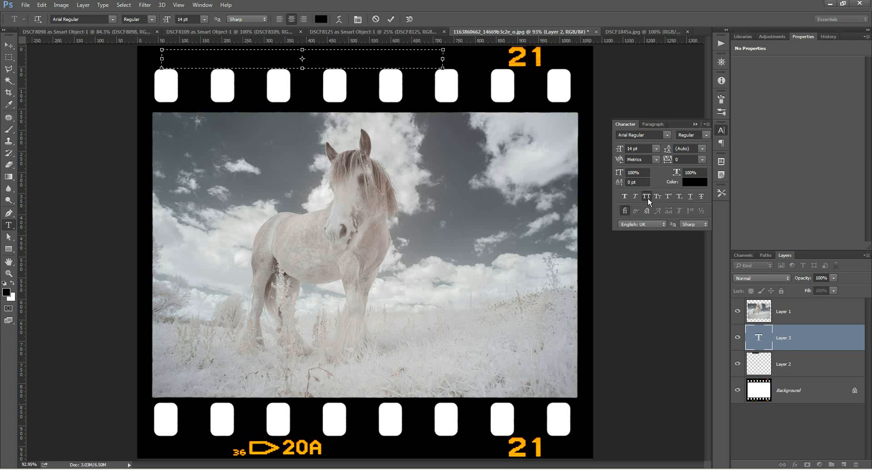
{"action": "left_click", "coordinate": [695, 124]}
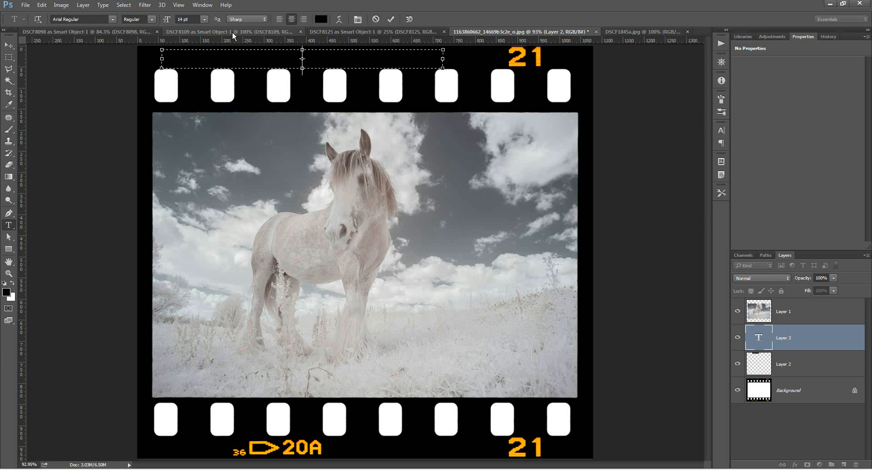
- Enter "DI" in the upper border's text box and color it with the orange #febf01 sampled from the number 21
{"action": "type", "text": "Di"}
{"action": "double_click", "coordinate": [311, 59]}
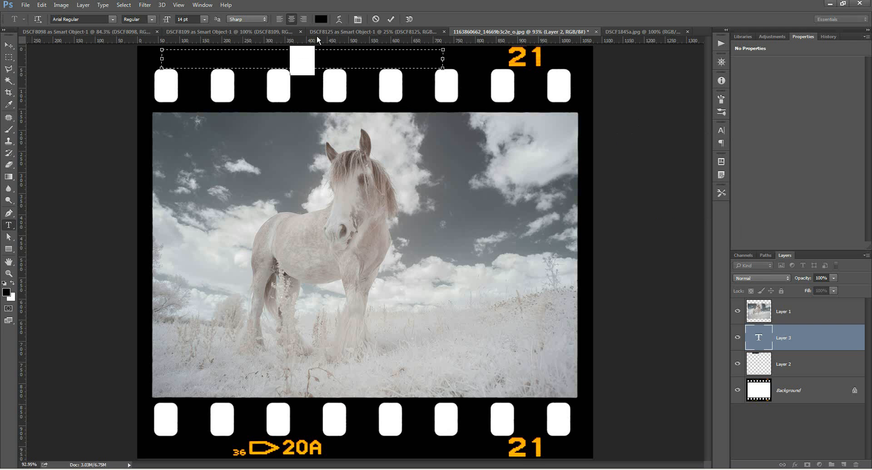
{"action": "left_click", "coordinate": [321, 19]}
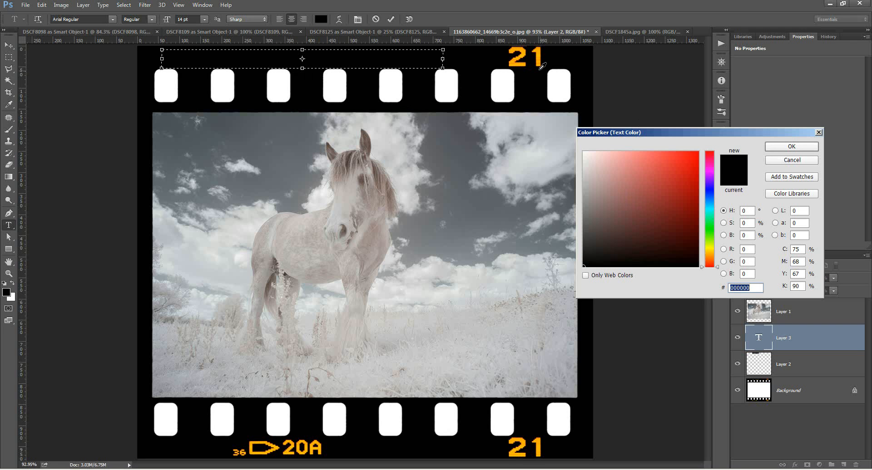
{"action": "left_click", "coordinate": [523, 54]}
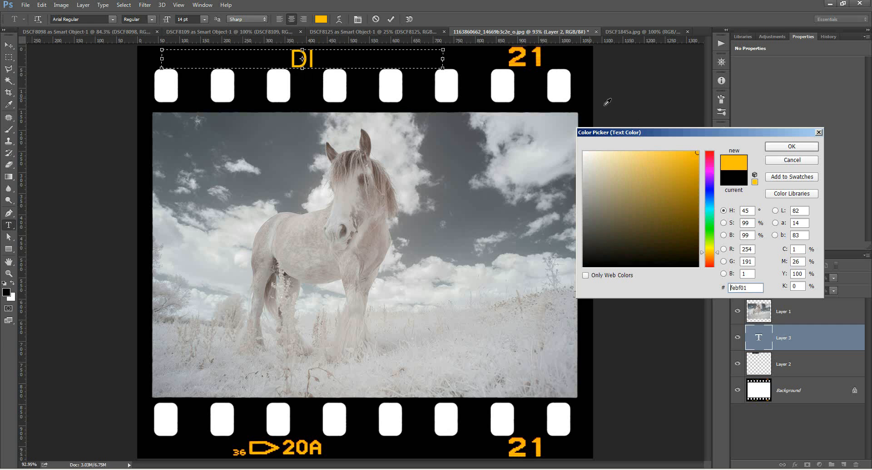
{"action": "left_click", "coordinate": [783, 145]}
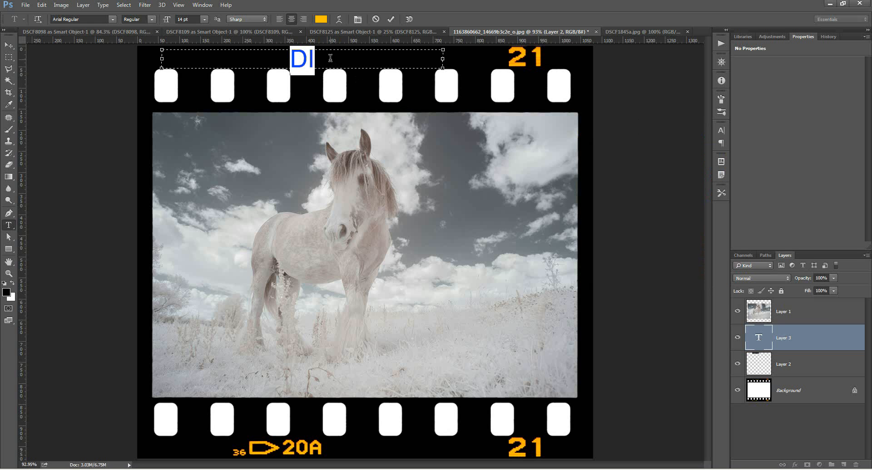
- Try the selected text at 11 pt and reduce its size to 10 pt
{"action": "left_click", "coordinate": [203, 19]}
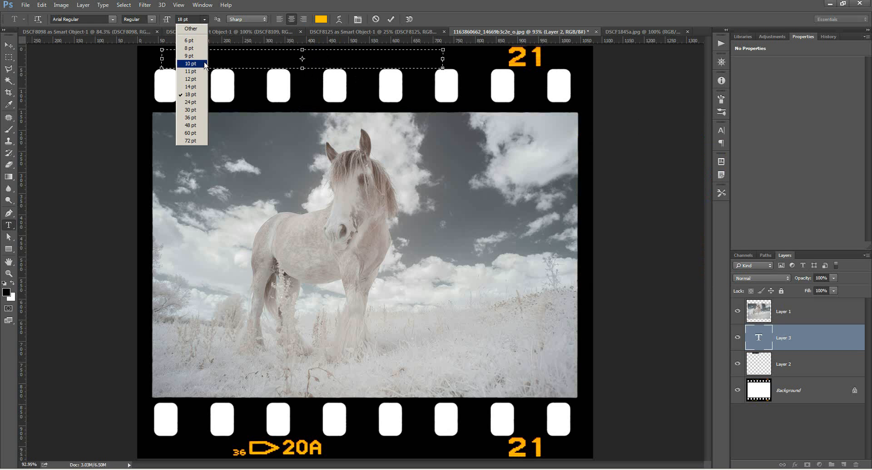
{"action": "left_click", "coordinate": [190, 72]}
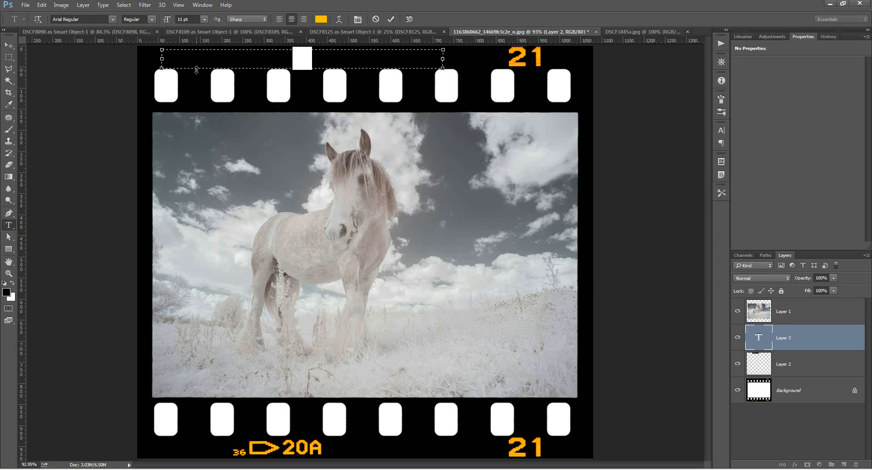
{"action": "left_click", "coordinate": [203, 21]}
{"action": "left_click", "coordinate": [195, 62]}
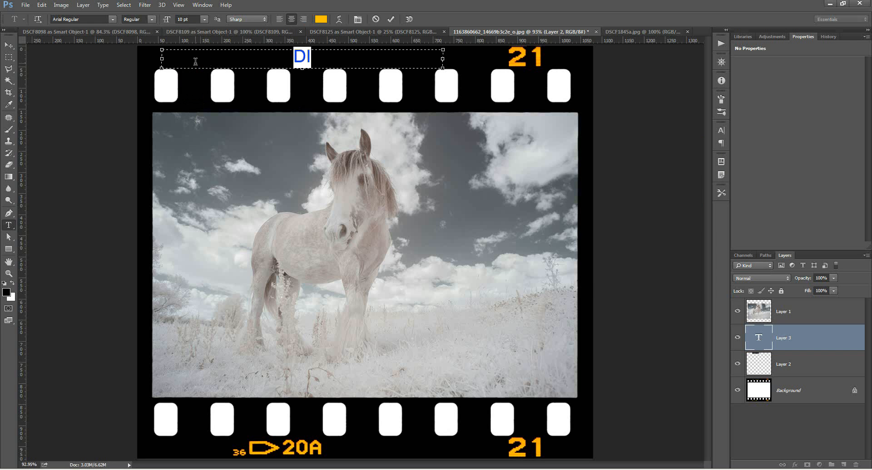
- Complete the border text so that it reads "DISCOVERDIGITALPHOTOGRAPHY.COM"
{"action": "left_click", "coordinate": [329, 59]}
{"action": "type", "text": "SCOVER"}
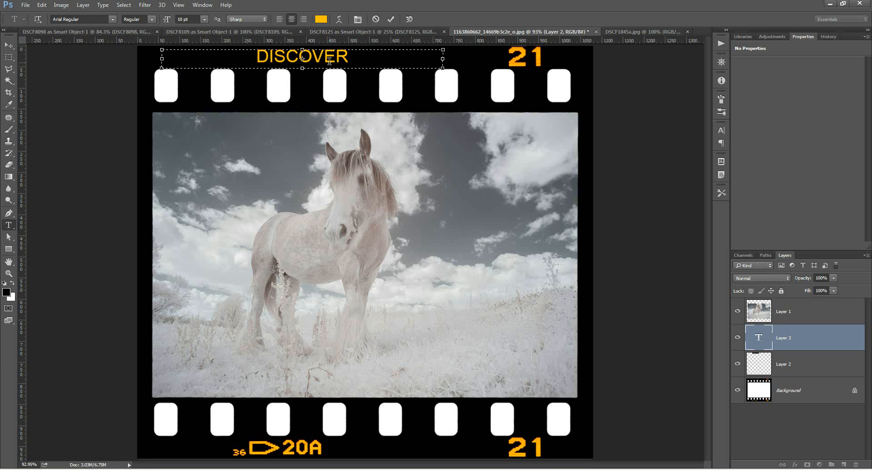
{"action": "type", "text": "DIGITAL"}
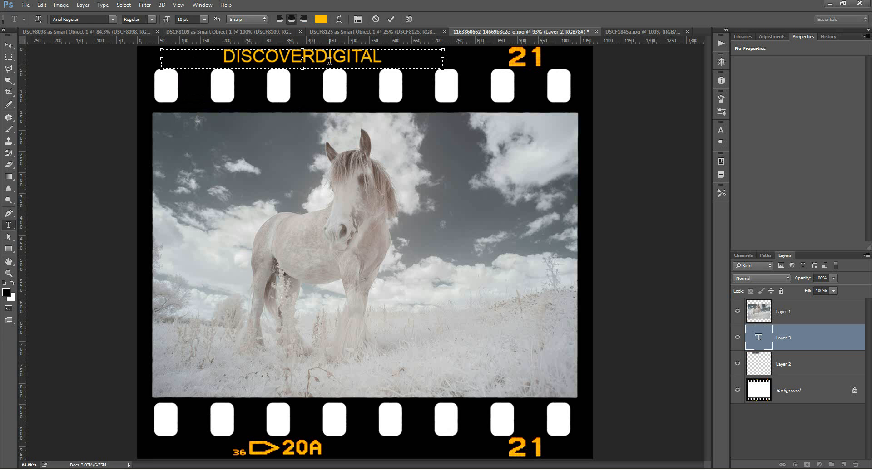
{"action": "type", "text": "PHOTO"}
{"action": "type", "text": "GRAPH"}
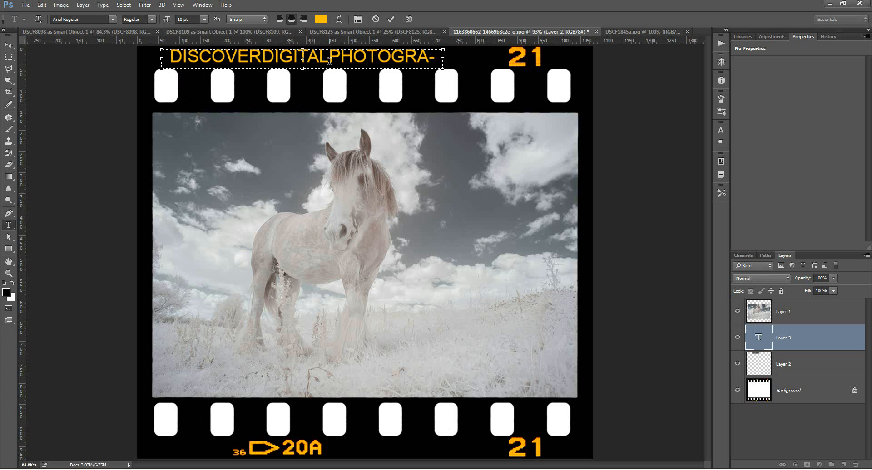
- Set the whole website text to 8 pt, commit it and nudge it down slightly within the film's upper border
{"action": "key", "text": "ctrl+a"}
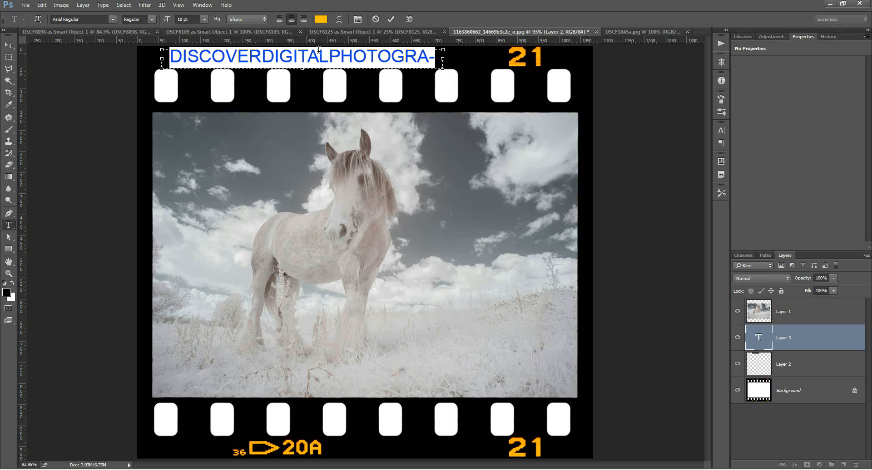
{"action": "left_click", "coordinate": [204, 19]}
{"action": "left_click", "coordinate": [189, 48]}
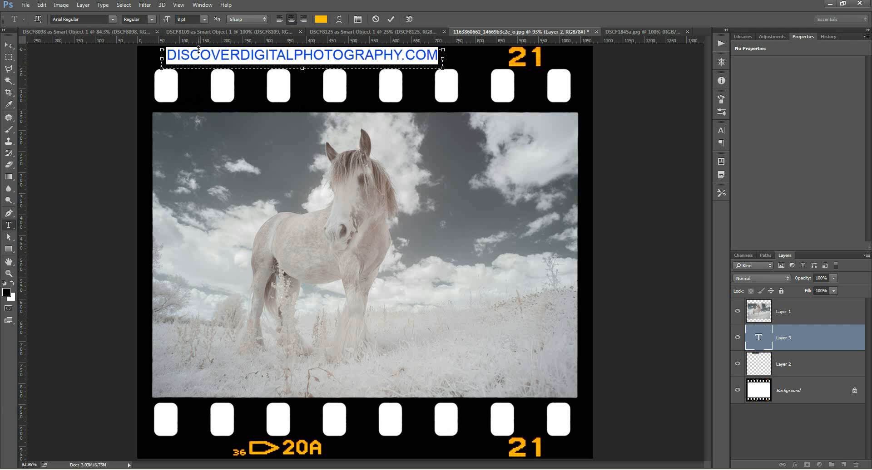
{"action": "left_click", "coordinate": [9, 45]}
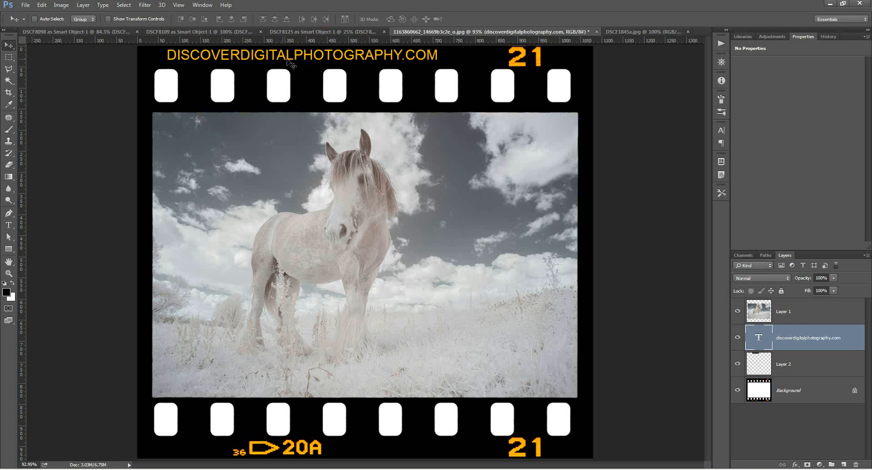
{"action": "key", "text": "Down"}
{"action": "key", "text": "Down"}
{"action": "key", "text": "Down"}
{"action": "key", "text": "Down"}
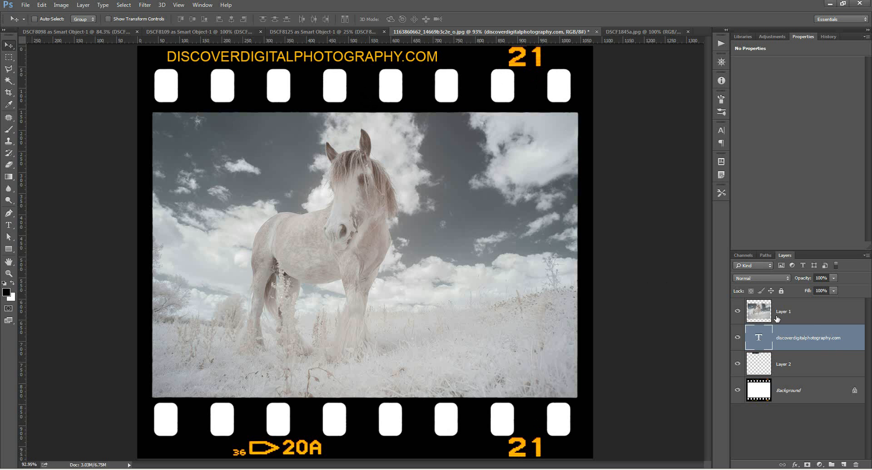
- Make the horse layer active and hide both the website text layer and Layer 2
{"action": "left_click", "coordinate": [805, 312]}
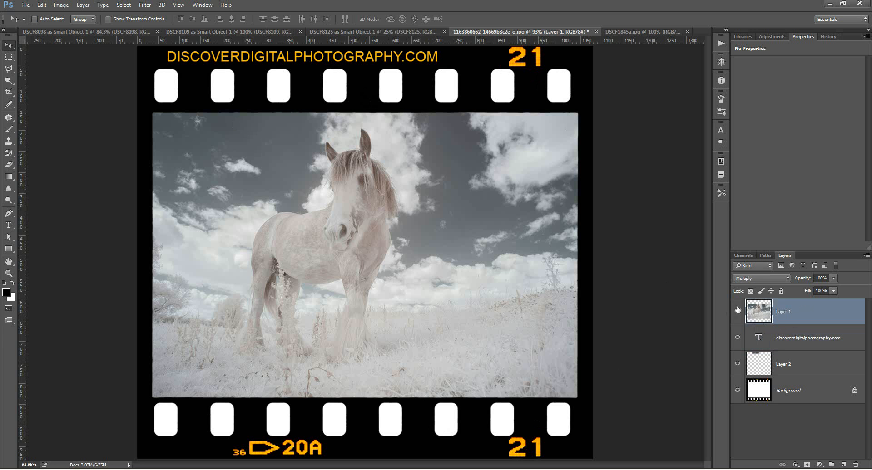
{"action": "left_click", "coordinate": [738, 337]}
{"action": "left_click", "coordinate": [737, 362]}
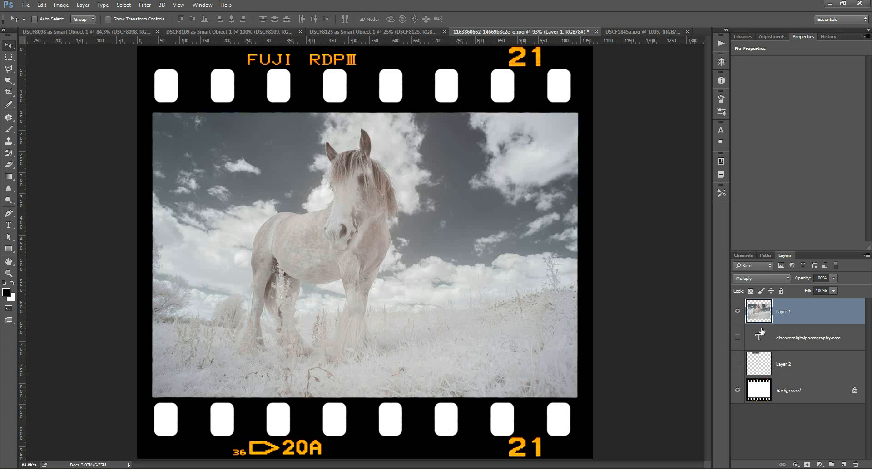
- Delete the right-hand third of the horse photo with a rectangular selection to make it roughly square, and clear the selection
{"action": "left_click", "coordinate": [8, 57]}
{"action": "left_click_drag", "start_coordinate": [574, 351], "coordinate": [588, 429]}
{"action": "key", "text": "Delete"}
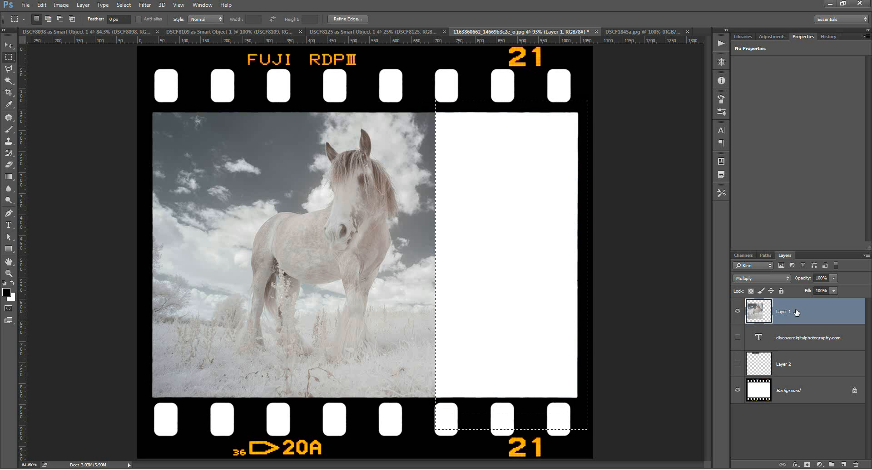
{"action": "key", "text": "ctrl+d"}
- Center the cropped horse photo inside the film frame and nudge it down to meet the frame's lower edge
{"action": "left_click", "coordinate": [8, 45]}
{"action": "left_click_drag", "start_coordinate": [256, 183], "coordinate": [342, 200]}
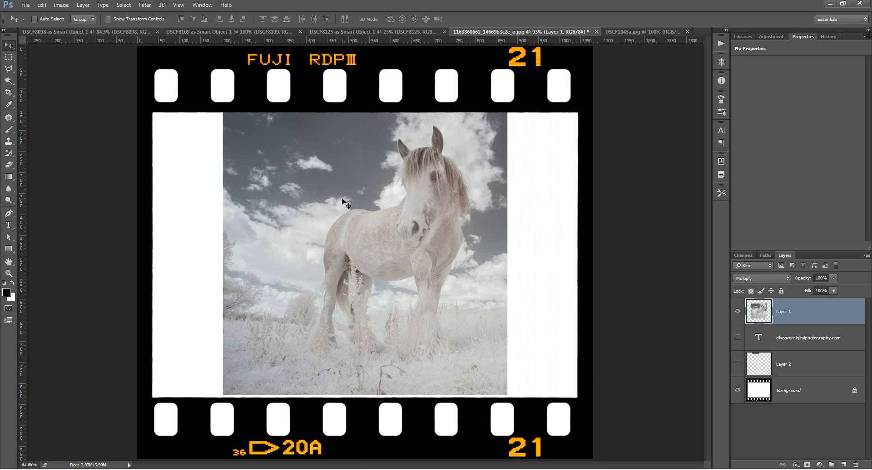
{"action": "key", "text": "Down"}
{"action": "key", "text": "Down"}
{"action": "key", "text": "Down"}
{"action": "key", "text": "Down"}
{"action": "key", "text": "Down"}
{"action": "key", "text": "Down"}
{"action": "key", "text": "Down"}
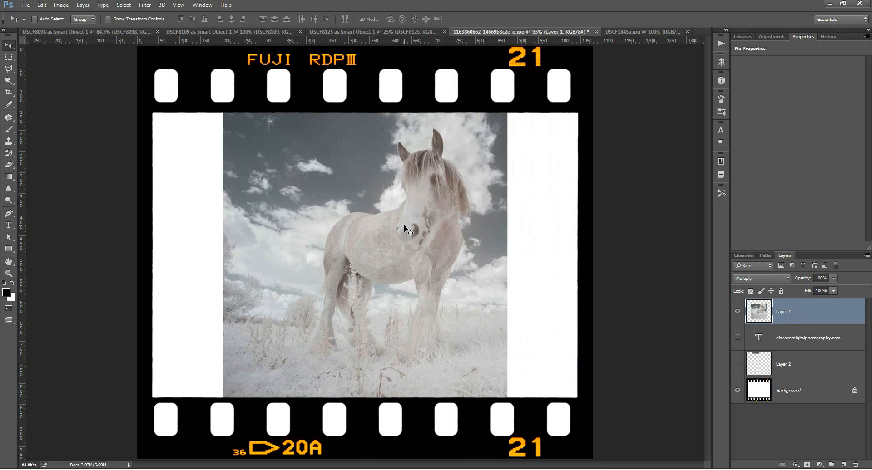
- Convert the locked Background into a regular layer named Layer 0 with Normal mode and 100% opacity
{"action": "left_click", "coordinate": [761, 391]}
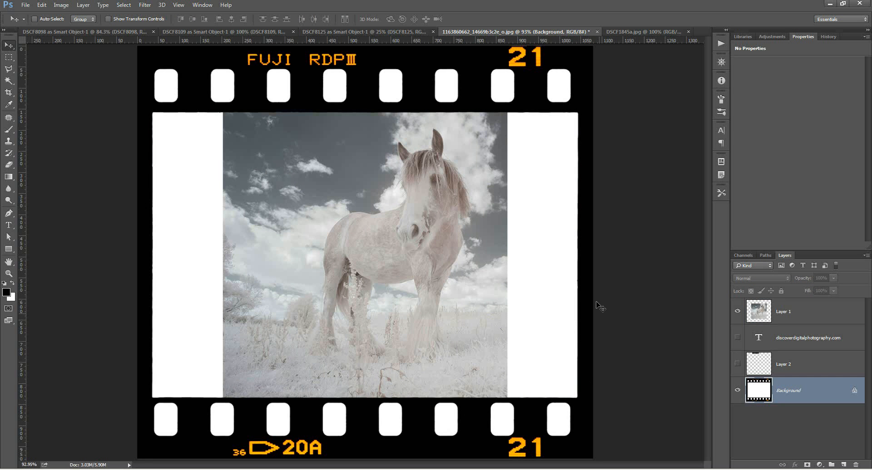
{"action": "double_click", "coordinate": [831, 401]}
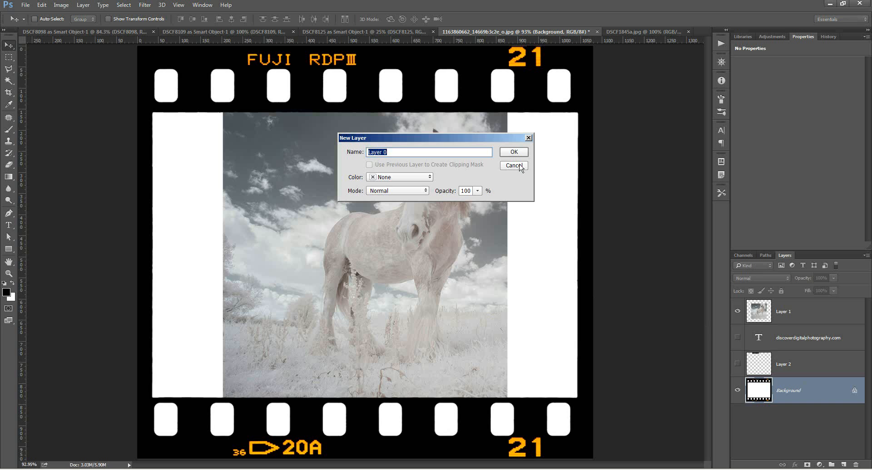
{"action": "left_click", "coordinate": [518, 153]}
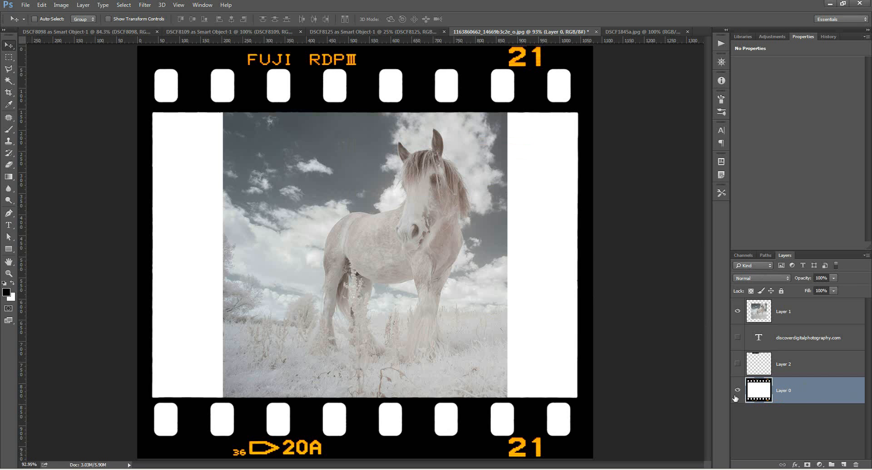
- Try to narrow the film frame layer to about 66.85% of its width with Free Transform to fit the square photo
{"action": "key", "text": "ctrl+t"}
{"action": "left_click_drag", "start_coordinate": [593, 254], "coordinate": [518, 257]}
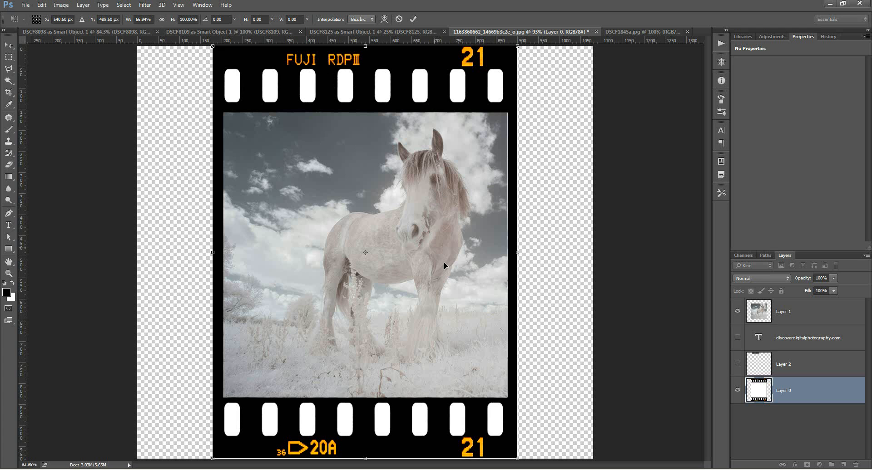
{"action": "mouse_move", "coordinate": [516, 455]}
{"action": "left_mouse_down"}
{"action": "mouse_move", "coordinate": [536, 447]}
{"action": "mouse_move", "coordinate": [583, 372]}
{"action": "mouse_move", "coordinate": [548, 411]}
{"action": "mouse_move", "coordinate": [514, 427]}
{"action": "mouse_move", "coordinate": [517, 459]}
{"action": "left_mouse_up"}
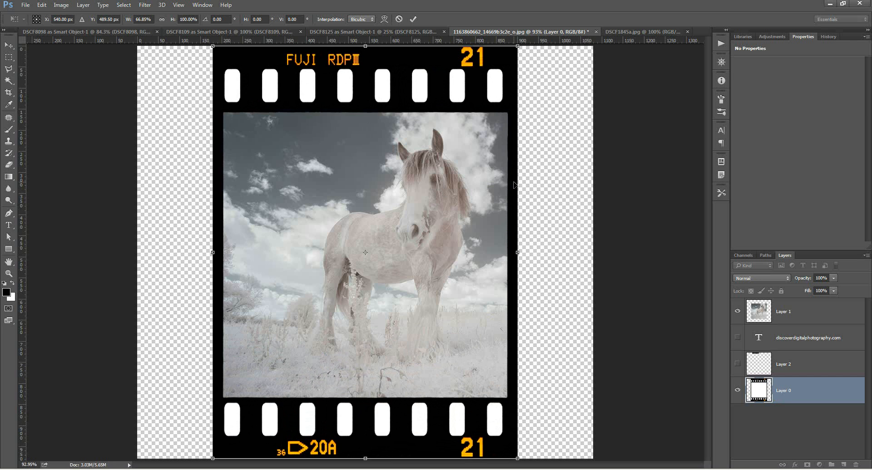
{"action": "key", "text": "Escape"}
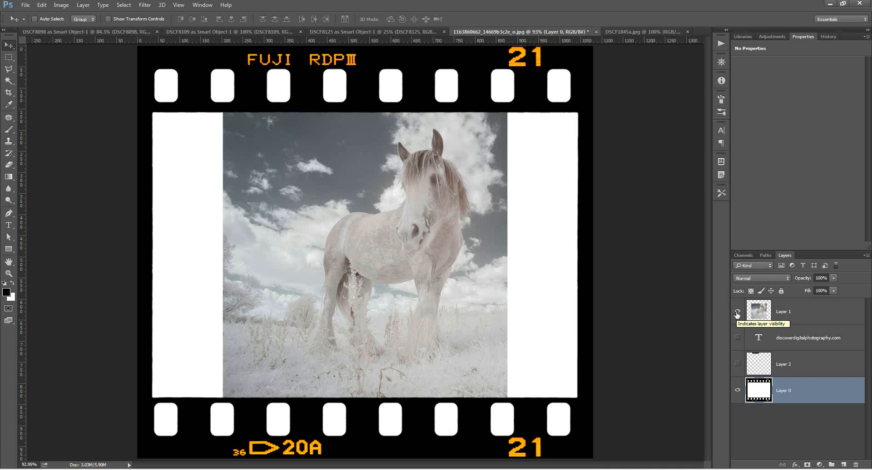
- Close the film frame document without saving its changes
{"action": "left_click", "coordinate": [595, 31]}
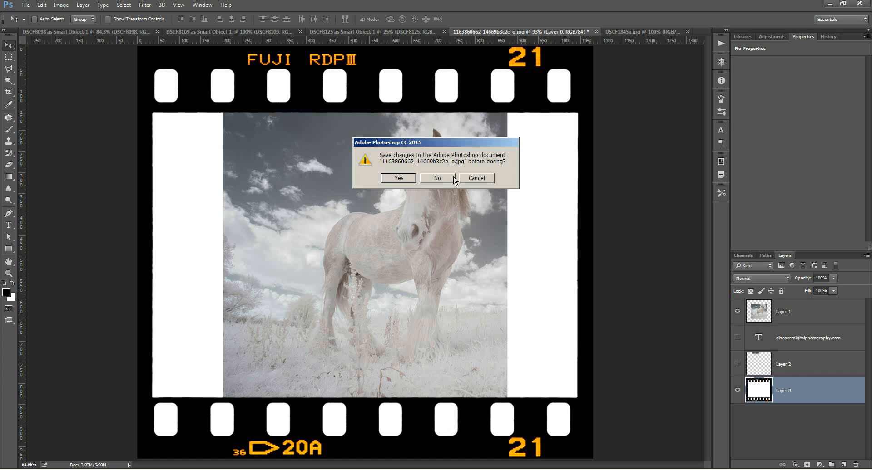
{"action": "left_click", "coordinate": [437, 178]}
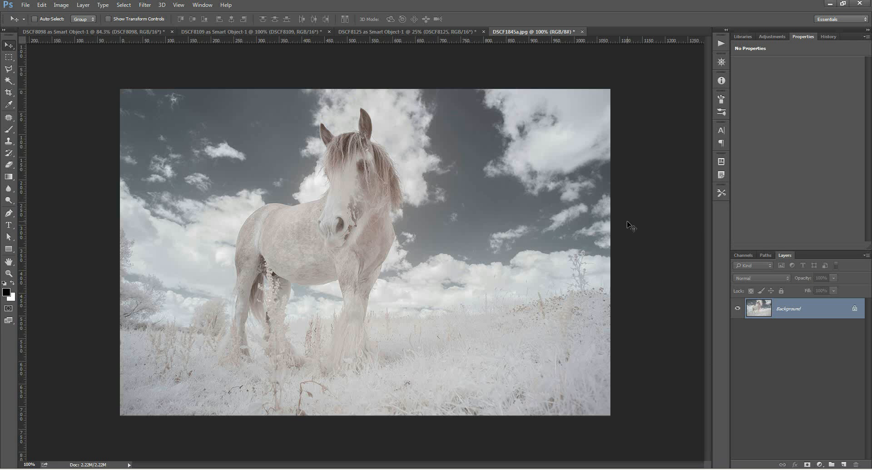
- Draw a black rectangle shape without stroke, about 1104 by 741 px, covering the whole horse photo DSCF1845a.jpg
{"action": "left_click", "coordinate": [819, 465]}
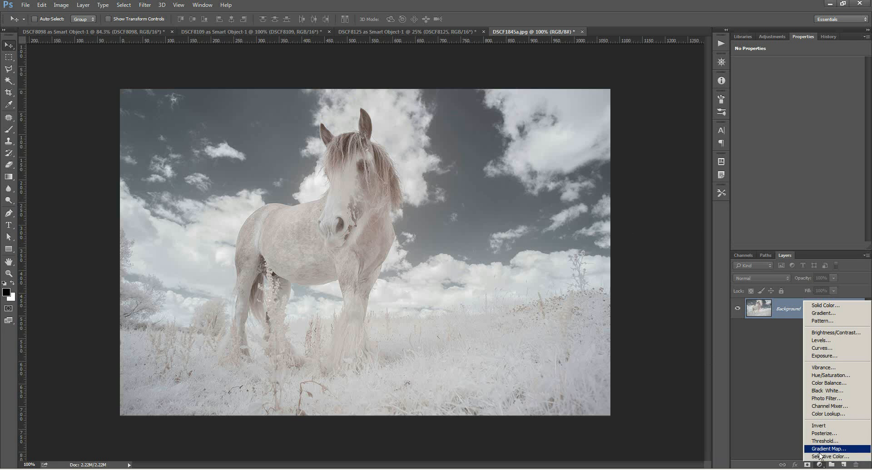
{"action": "left_click", "coordinate": [775, 429]}
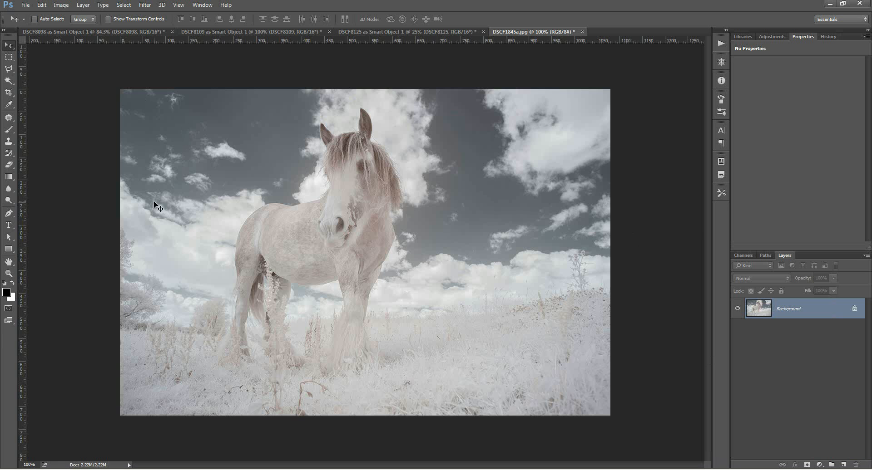
{"action": "left_click", "coordinate": [8, 249]}
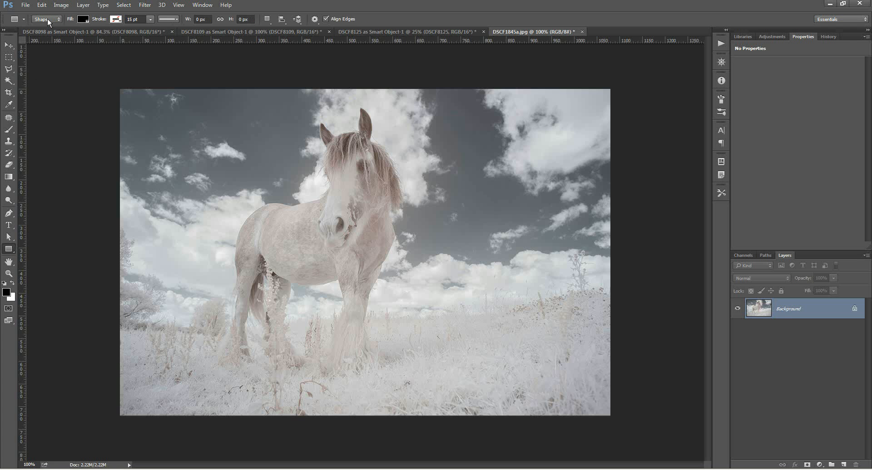
{"action": "right_click", "coordinate": [11, 250]}
{"action": "left_click", "coordinate": [41, 247]}
{"action": "left_click_drag", "start_coordinate": [113, 82], "coordinate": [615, 419]}
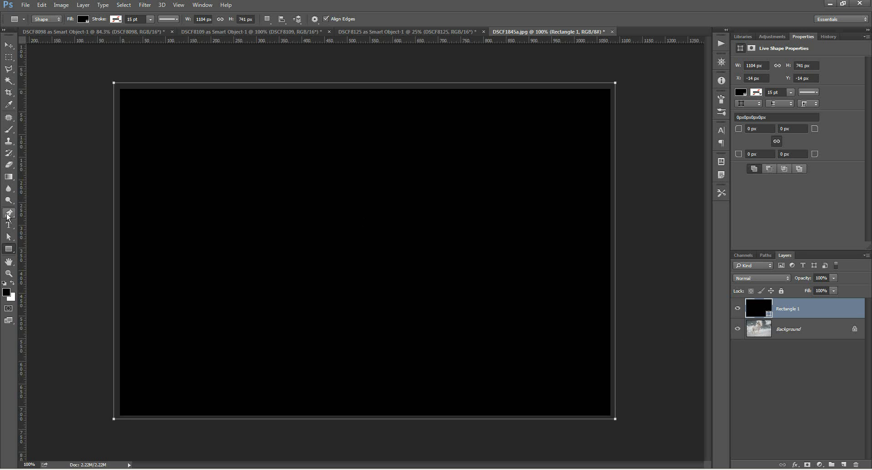
- Choose the Pen tool in Path mode, display the shape's path and set the path operation to Exclude Overlapping Shapes
{"action": "left_click", "coordinate": [8, 214]}
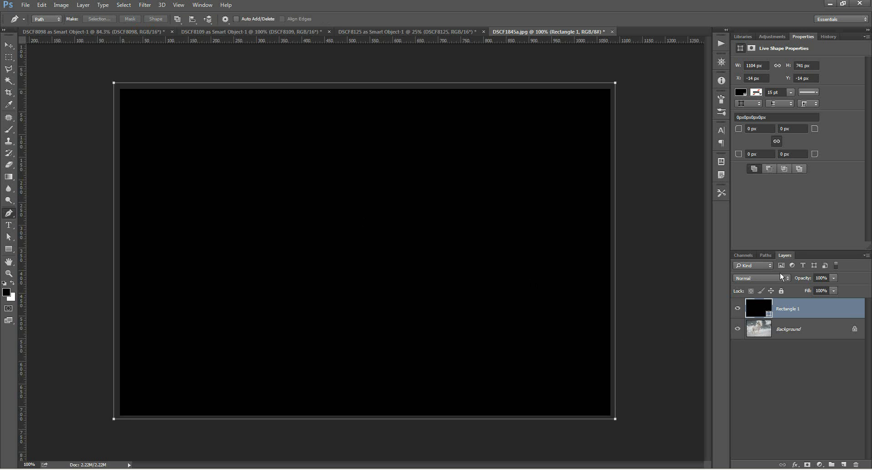
{"action": "left_click", "coordinate": [766, 256]}
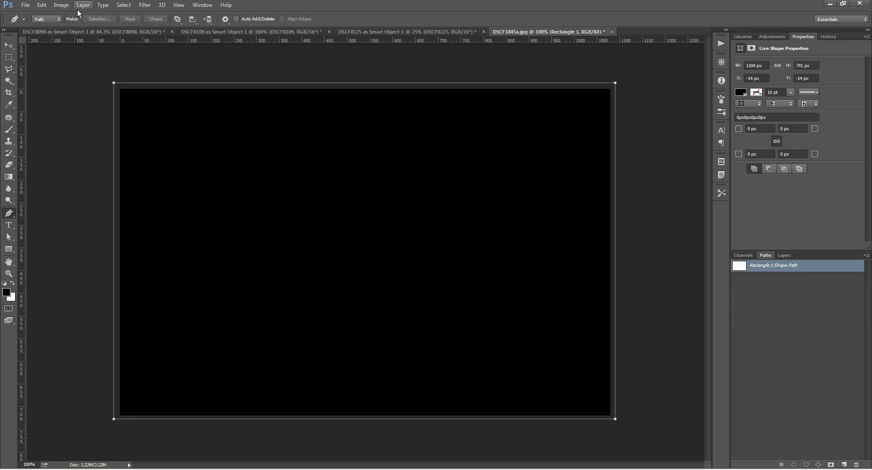
{"action": "left_click", "coordinate": [177, 21]}
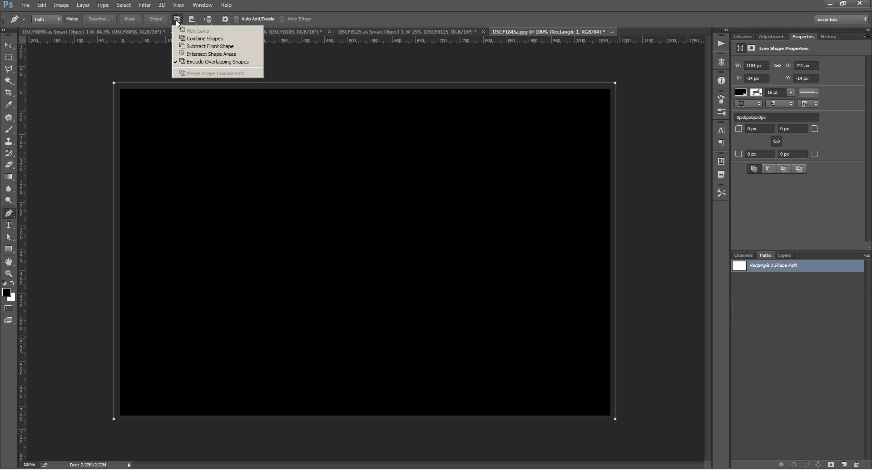
{"action": "left_click", "coordinate": [211, 66]}
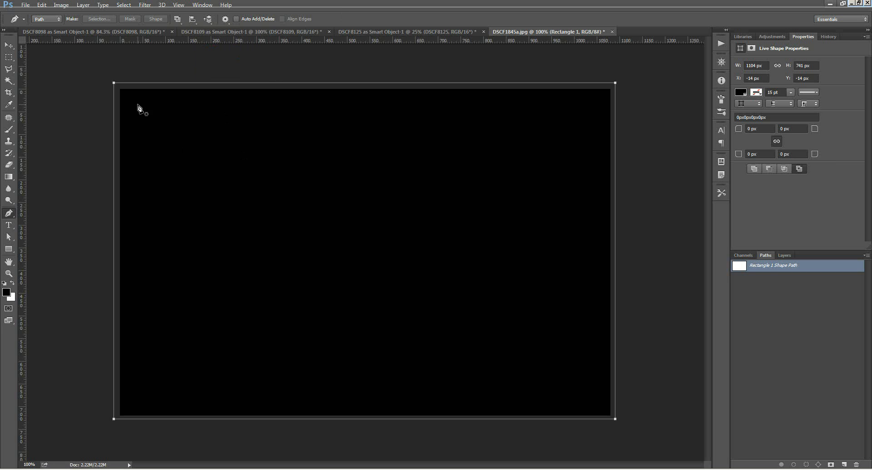
- Draw a slightly wavy, nearly horizontal path from the upper-left to the upper-right inside the black rectangle, forming the opening's top edge
{"action": "left_click_drag", "start_coordinate": [141, 104], "coordinate": [157, 103]}
{"action": "left_click_drag", "start_coordinate": [220, 104], "coordinate": [236, 104]}
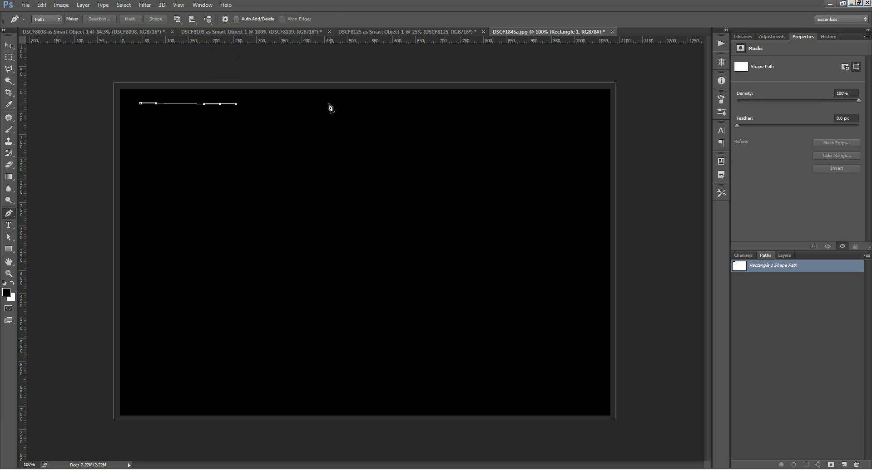
{"action": "left_click_drag", "start_coordinate": [321, 103], "coordinate": [338, 104]}
{"action": "left_click", "coordinate": [384, 104]}
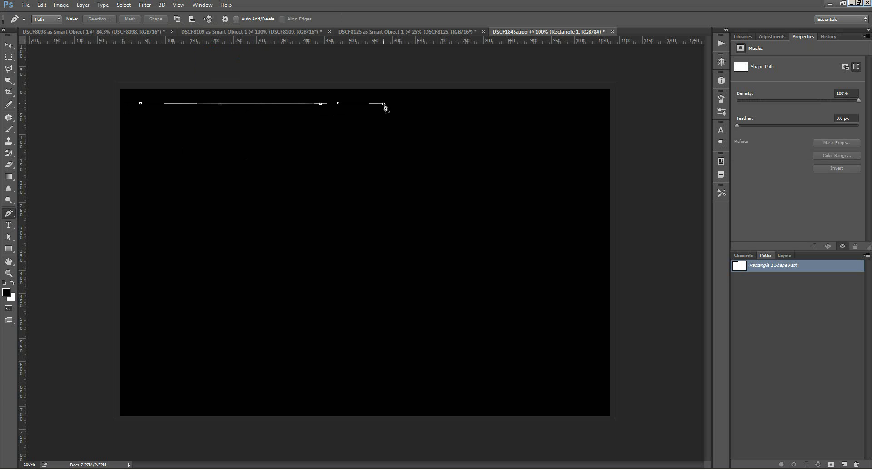
{"action": "left_click_drag", "start_coordinate": [383, 103], "coordinate": [402, 104]}
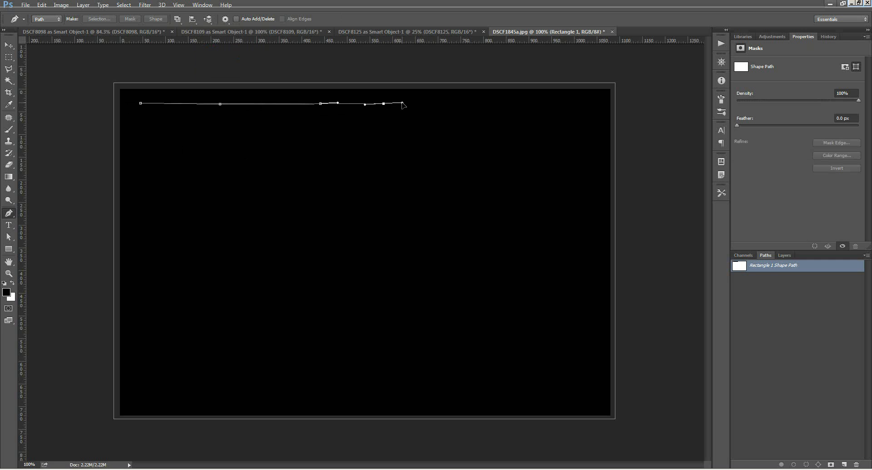
{"action": "left_click", "coordinate": [474, 103]}
{"action": "mouse_move", "coordinate": [474, 104]}
{"action": "left_mouse_down"}
{"action": "mouse_move", "coordinate": [493, 89]}
{"action": "mouse_move", "coordinate": [479, 58]}
{"action": "mouse_move", "coordinate": [493, 65]}
{"action": "mouse_move", "coordinate": [514, 123]}
{"action": "mouse_move", "coordinate": [476, 161]}
{"action": "mouse_move", "coordinate": [501, 107]}
{"action": "mouse_move", "coordinate": [489, 104]}
{"action": "left_mouse_up"}
{"action": "left_click_drag", "start_coordinate": [544, 103], "coordinate": [605, 103]}
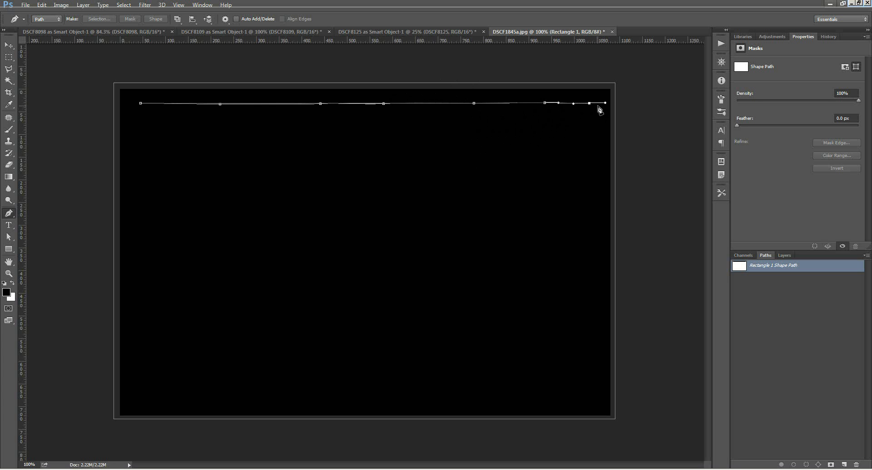
- Form an outward-pointed upper-right corner and continue the path down the right side with slightly uneven anchor points
{"action": "left_click_drag", "start_coordinate": [598, 104], "coordinate": [599, 122]}
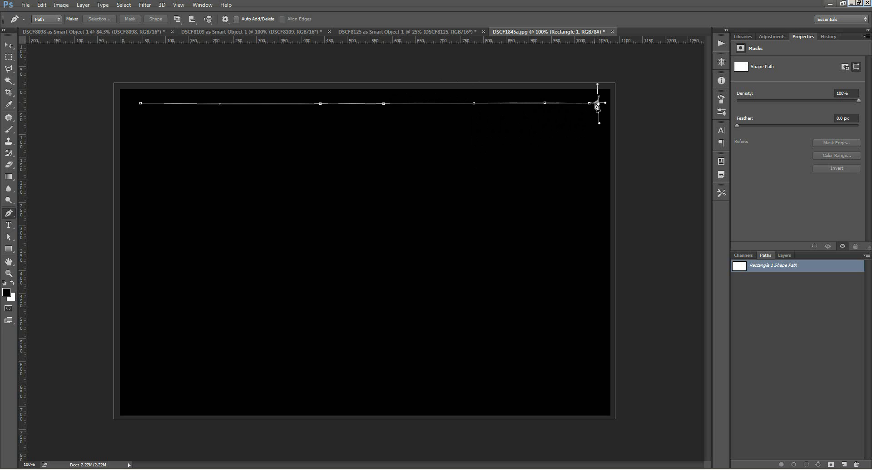
{"action": "left_click_drag", "start_coordinate": [605, 103], "coordinate": [592, 104]}
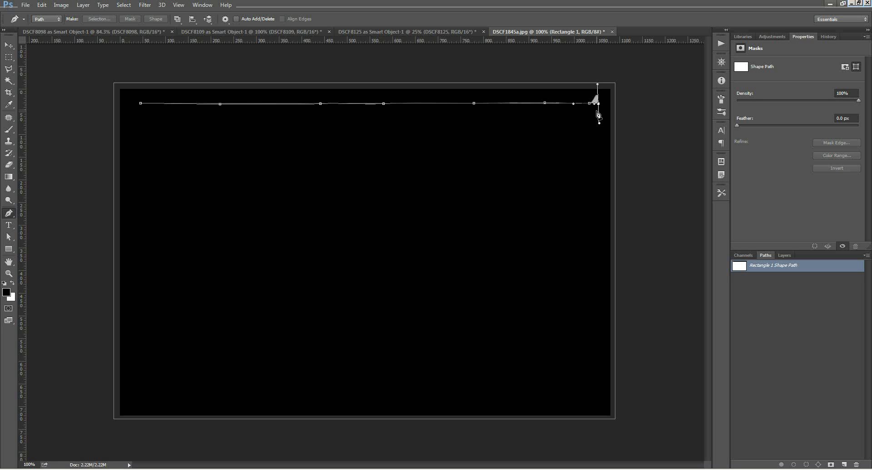
{"action": "left_click_drag", "start_coordinate": [599, 139], "coordinate": [598, 152]}
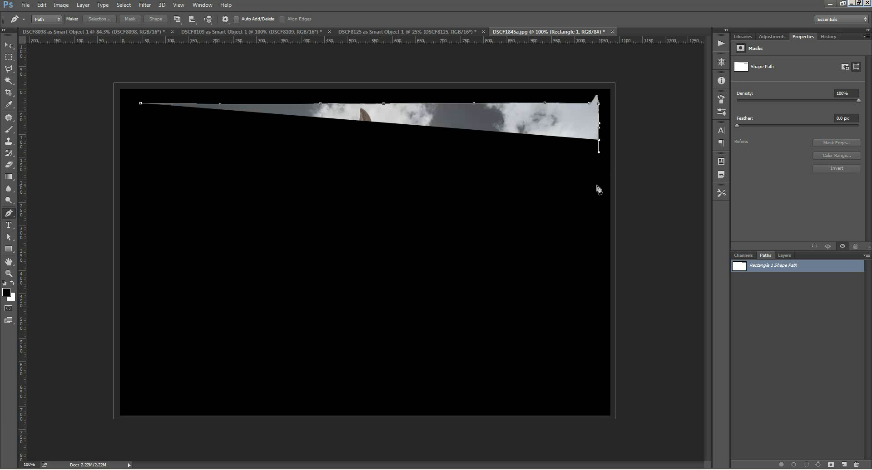
{"action": "left_click_drag", "start_coordinate": [595, 186], "coordinate": [595, 202]}
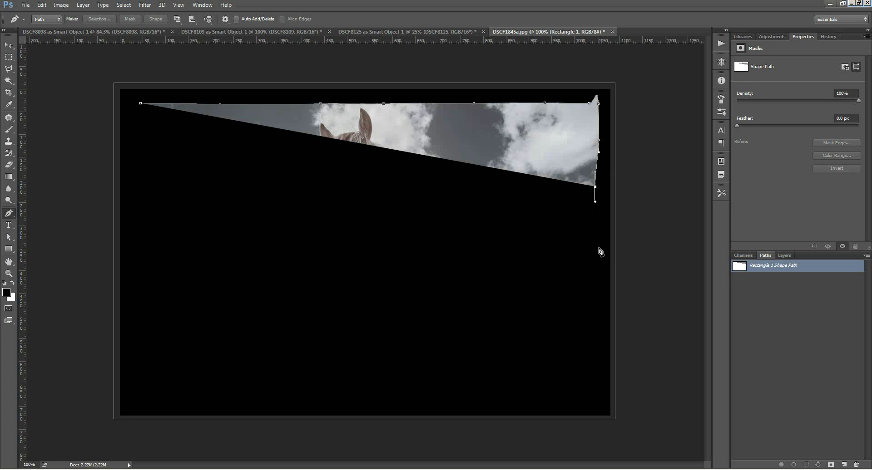
{"action": "left_click_drag", "start_coordinate": [599, 248], "coordinate": [599, 263]}
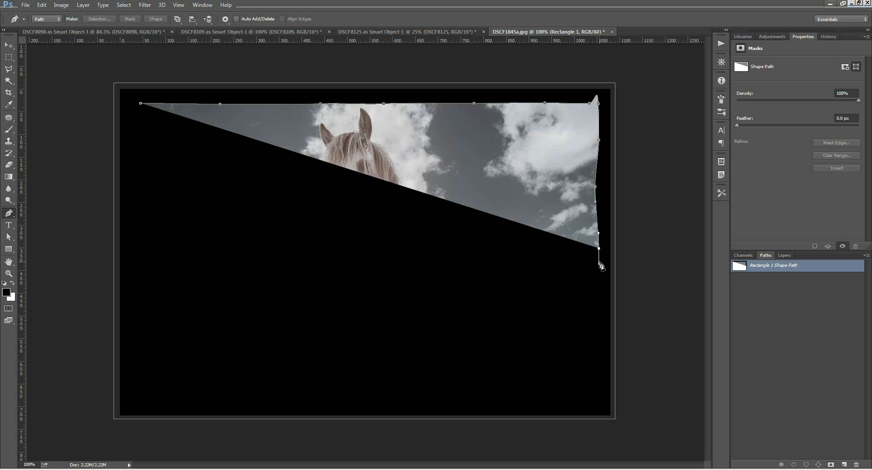
{"action": "left_click", "coordinate": [596, 188], "text": "ctrl"}
{"action": "left_click_drag", "start_coordinate": [597, 187], "coordinate": [597, 187]}
{"action": "left_click", "coordinate": [598, 249]}
{"action": "left_click_drag", "start_coordinate": [599, 294], "coordinate": [599, 305]}
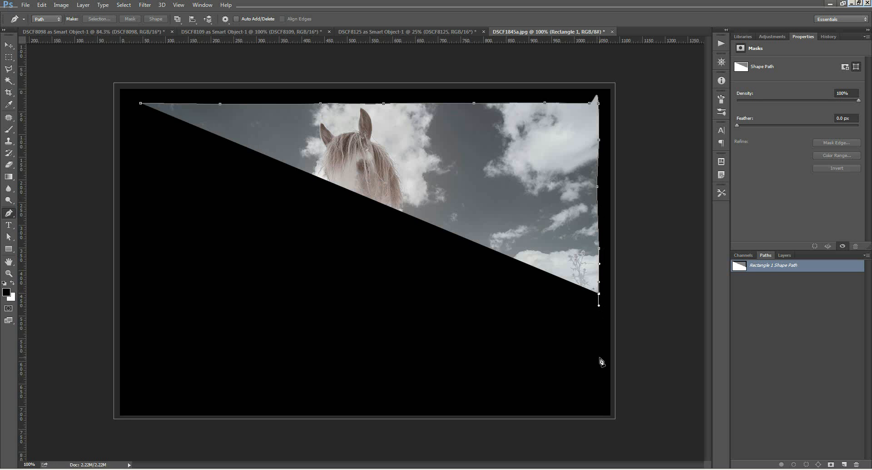
- Extend the path around a pointed lower-right corner and along the bottom edge to the lower-left corner
{"action": "left_click_drag", "start_coordinate": [597, 355], "coordinate": [572, 400]}
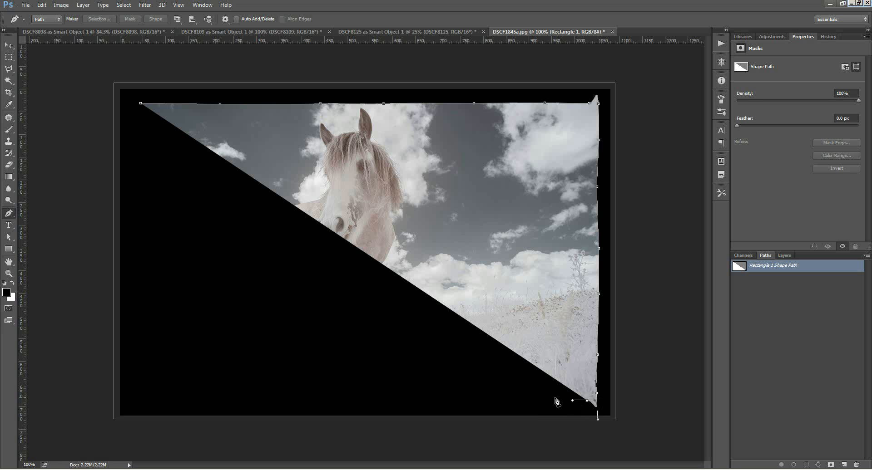
{"action": "left_click_drag", "start_coordinate": [528, 402], "coordinate": [515, 403]}
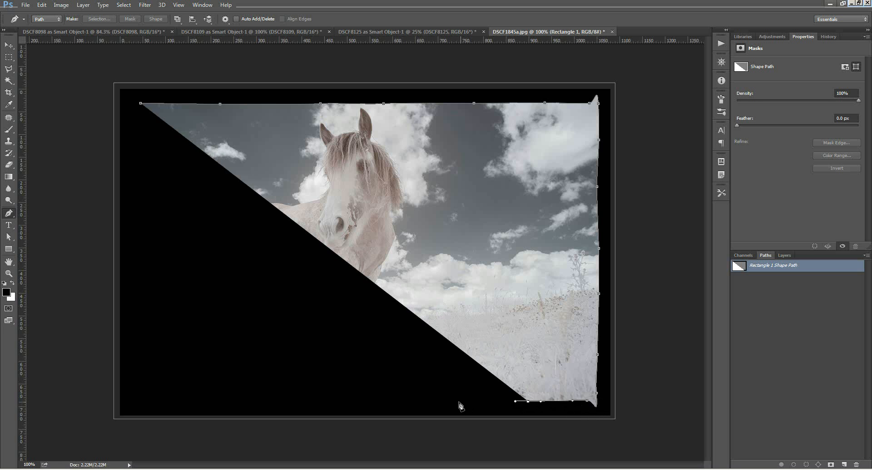
{"action": "left_click_drag", "start_coordinate": [435, 401], "coordinate": [414, 404]}
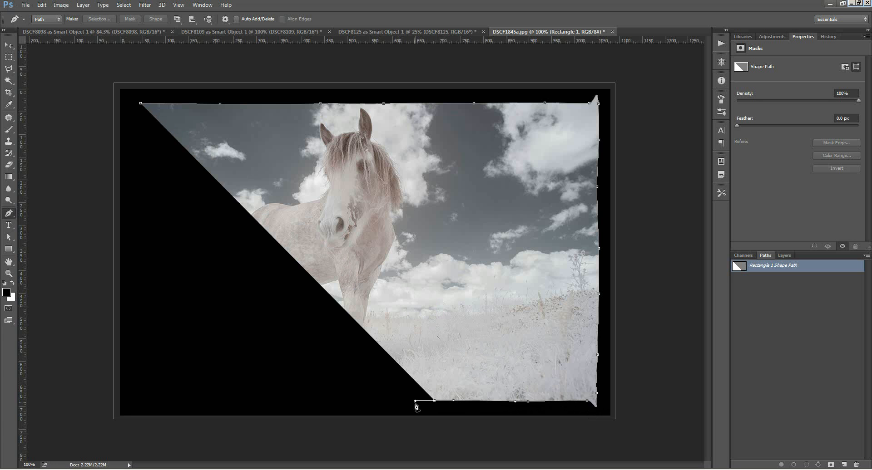
{"action": "left_click_drag", "start_coordinate": [323, 399], "coordinate": [303, 402]}
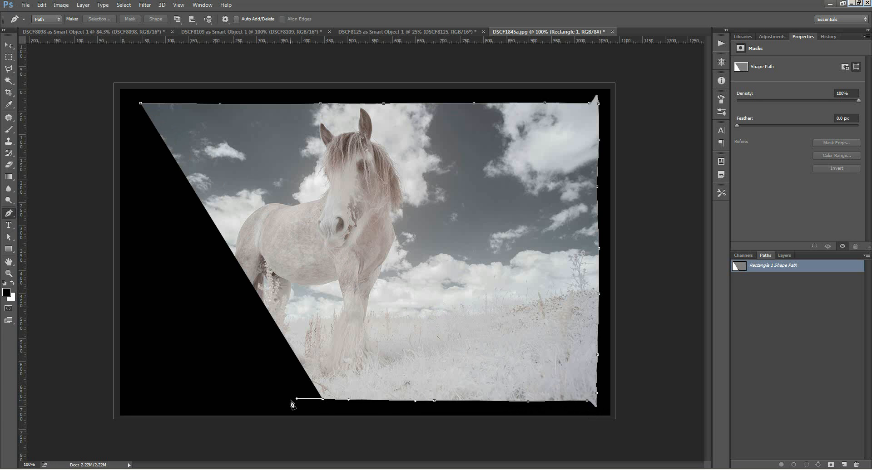
{"action": "left_click_drag", "start_coordinate": [220, 399], "coordinate": [137, 373]}
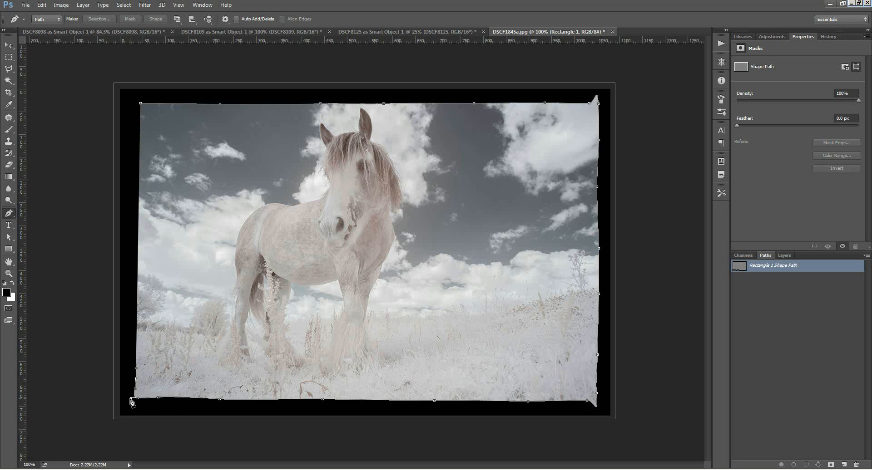
- Shape a small outward point at the lower-left corner and continue the path up the left side
{"action": "left_click_drag", "start_coordinate": [134, 380], "coordinate": [131, 398]}
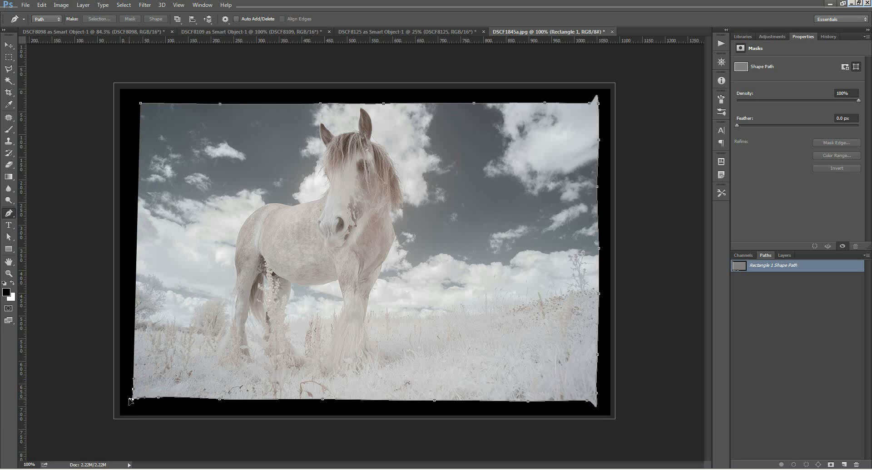
{"action": "left_click_drag", "start_coordinate": [129, 398], "coordinate": [133, 408]}
{"action": "left_click", "coordinate": [134, 325]}
{"action": "left_click_drag", "start_coordinate": [135, 251], "coordinate": [136, 239]}
{"action": "left_click_drag", "start_coordinate": [137, 153], "coordinate": [138, 143]}
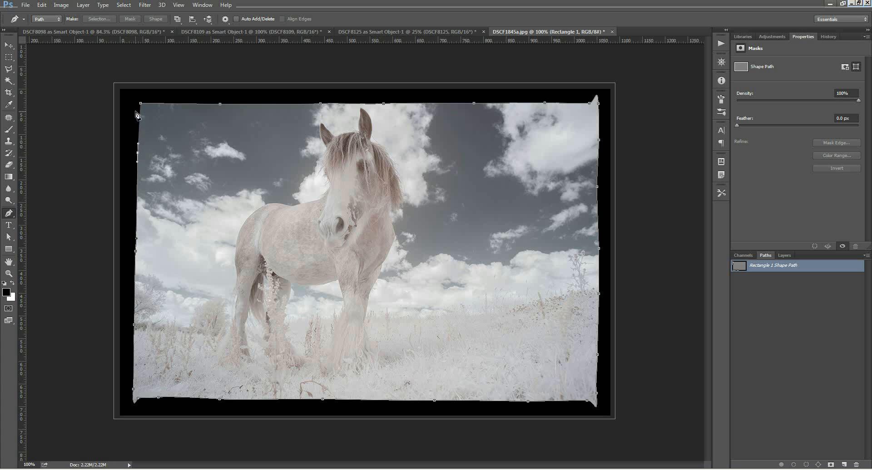
- Close the path at the upper-left corner and adjust its anchor and handles into a small outward point
{"action": "left_click_drag", "start_coordinate": [135, 105], "coordinate": [136, 96]}
{"action": "left_click", "coordinate": [172, 105]}
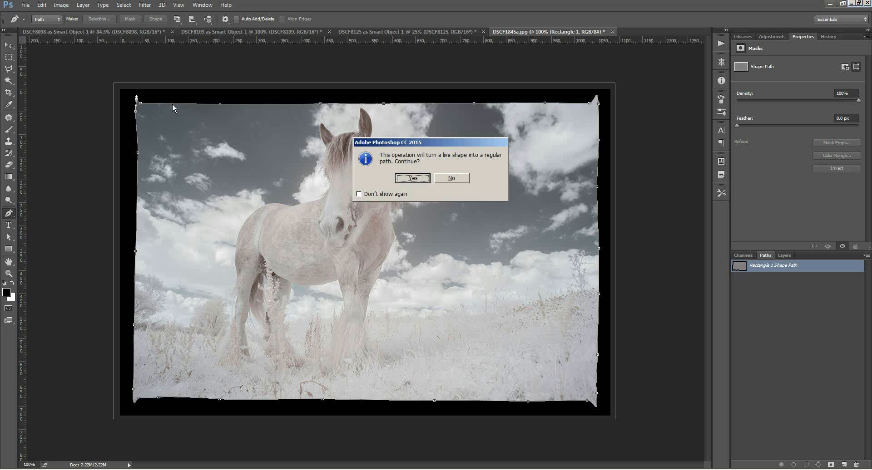
{"action": "left_click", "coordinate": [451, 178]}
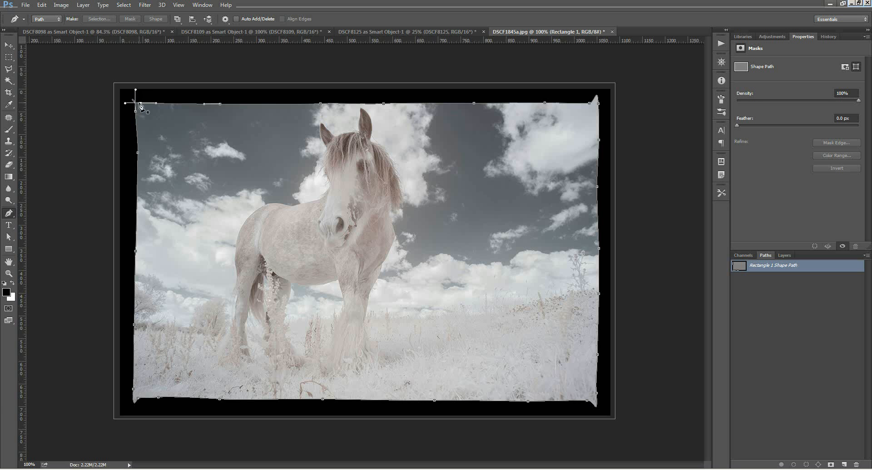
{"action": "key", "text": "alt"}
{"action": "key", "text": "alt"}
{"action": "left_click", "coordinate": [319, 105], "text": "ctrl"}
{"action": "mouse_move", "coordinate": [141, 106]}
{"action": "left_mouse_down"}
{"action": "mouse_move", "coordinate": [124, 109]}
{"action": "mouse_move", "coordinate": [135, 104]}
{"action": "left_mouse_up"}
{"action": "left_click_drag", "start_coordinate": [135, 89], "coordinate": [133, 91]}
- Examine the finished border without its path outline by selecting the Background layer
{"action": "left_click", "coordinate": [9, 45]}
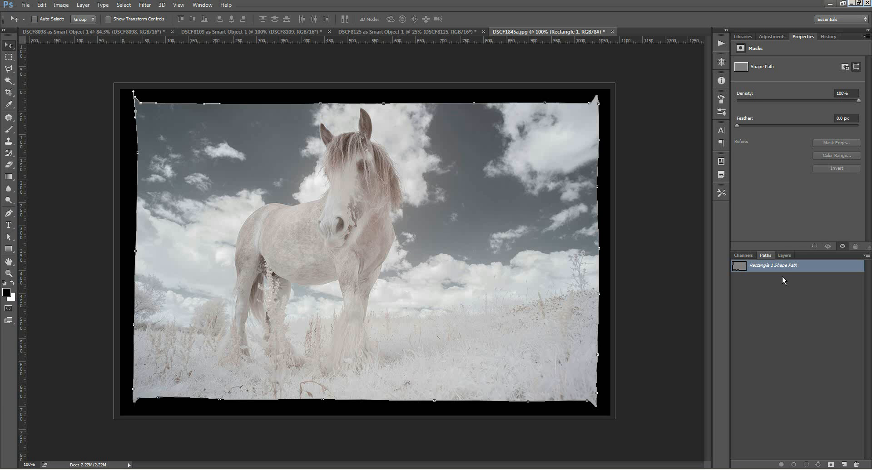
{"action": "left_click", "coordinate": [784, 256]}
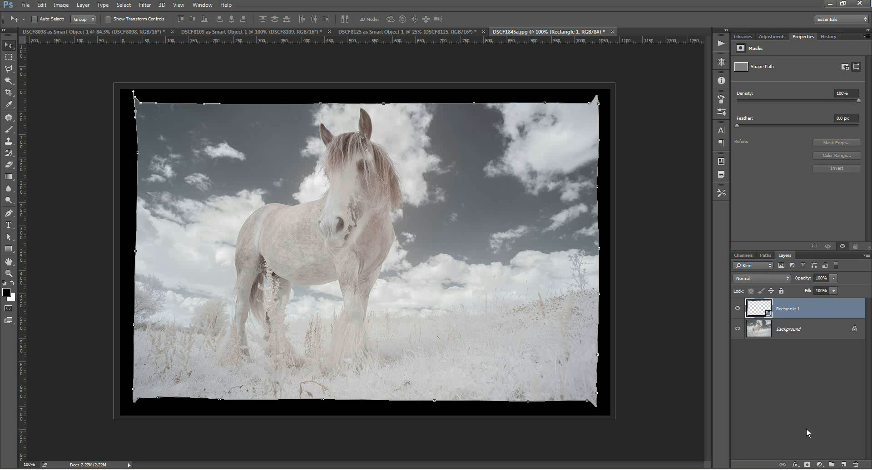
{"action": "left_click", "coordinate": [795, 329]}
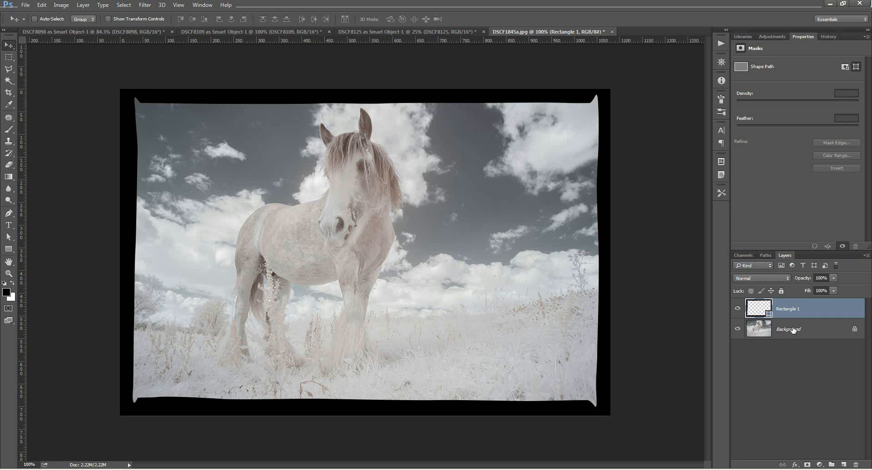
{"action": "left_click", "coordinate": [804, 308]}
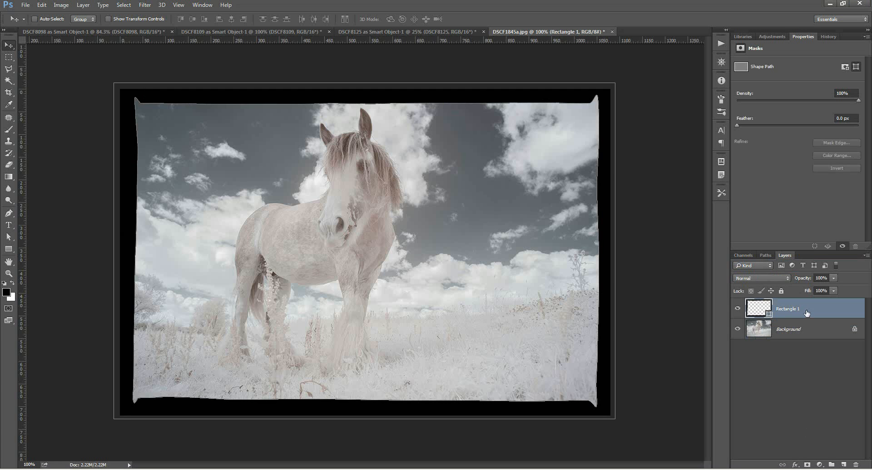
{"action": "left_click", "coordinate": [807, 334]}
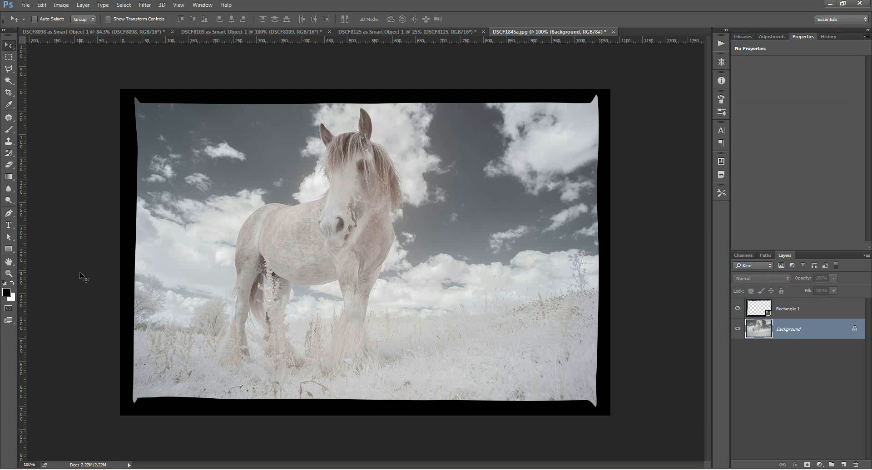
- Add a text box above the Rectangle 1 layer containing DISCOVERDIGITALPHOTOGRAPHY.COM in yellow Arial Regular
{"action": "left_click", "coordinate": [9, 226]}
{"action": "left_click", "coordinate": [801, 313]}
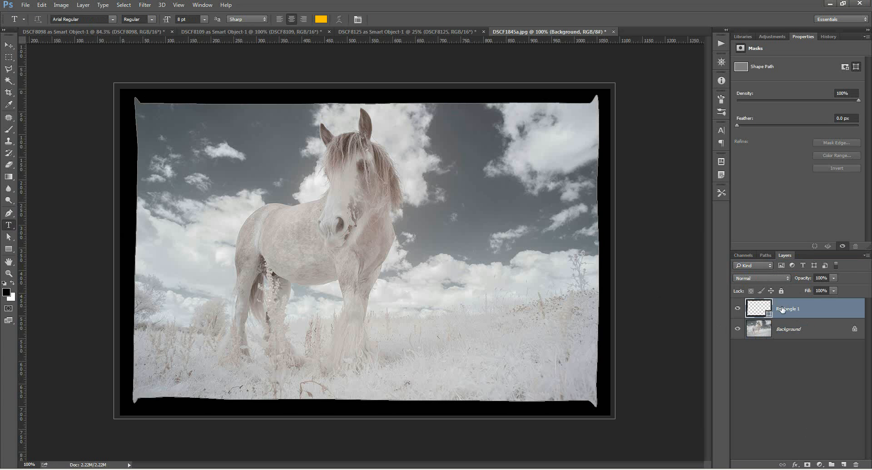
{"action": "left_click_drag", "start_coordinate": [171, 142], "coordinate": [385, 252]}
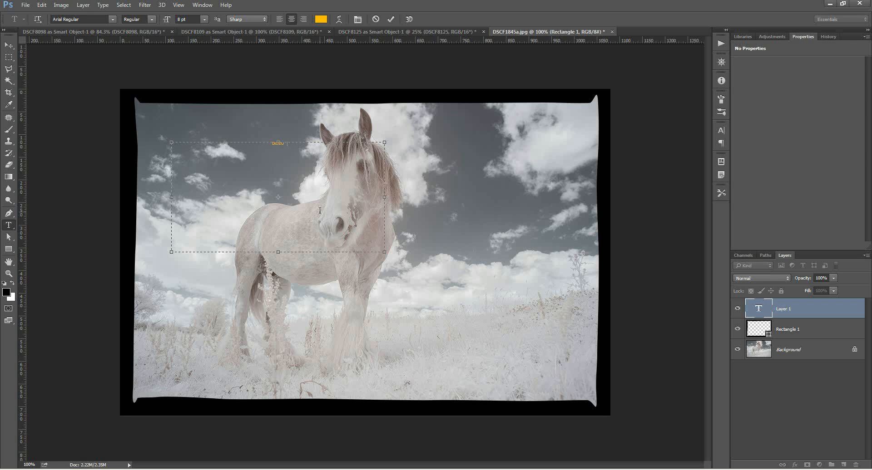
{"action": "type", "text": "DIGITALPHOTOGRAPHY.COM"}
- Set all of the website text to 18 pt and move it onto the left part of the black top border
{"action": "key", "text": "ctrl+a"}
{"action": "left_click", "coordinate": [205, 20]}
{"action": "left_click", "coordinate": [203, 93]}
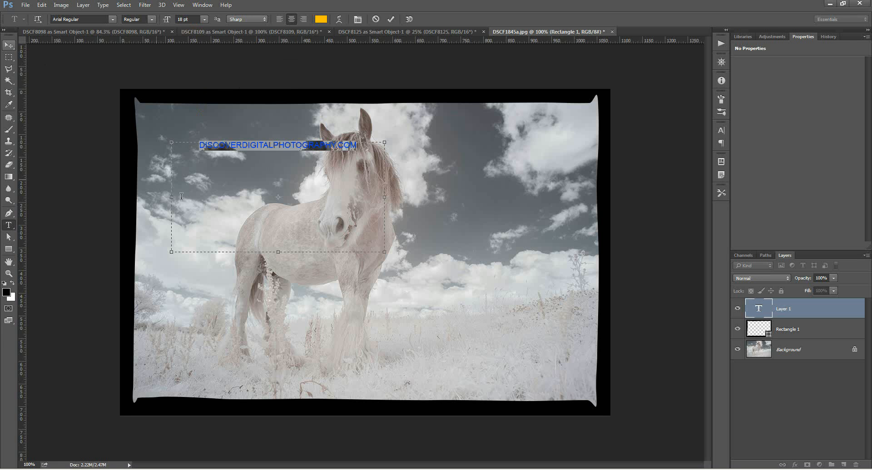
{"action": "left_click_drag", "start_coordinate": [278, 253], "coordinate": [259, 99]}
{"action": "left_click", "coordinate": [8, 45]}
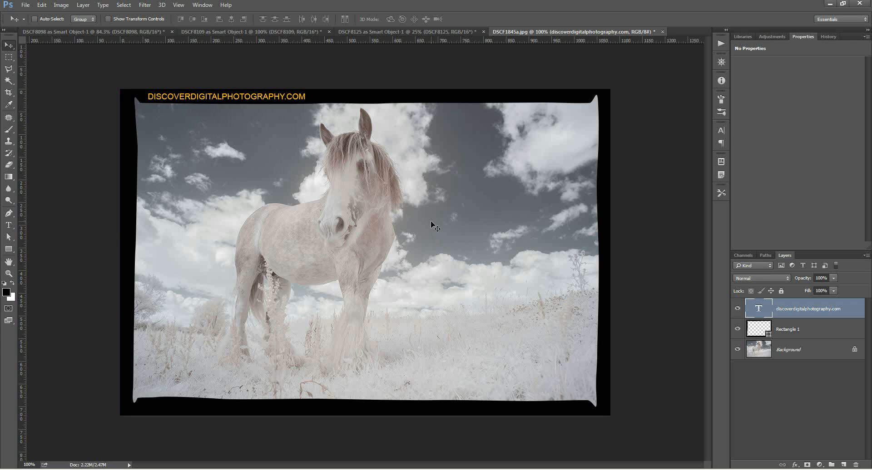
- Reshape the lower-left corner of the Rectangle 1 shape path by moving its anchor point, and deselect the path
{"action": "left_click", "coordinate": [756, 333]}
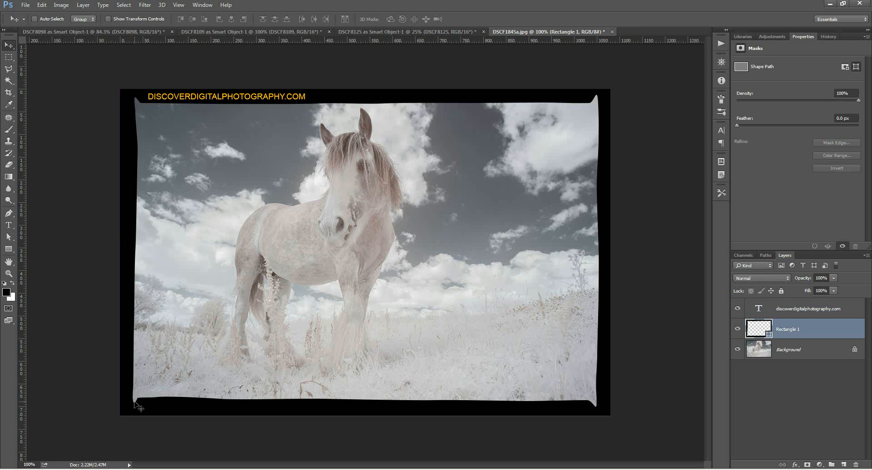
{"action": "left_click", "coordinate": [765, 256]}
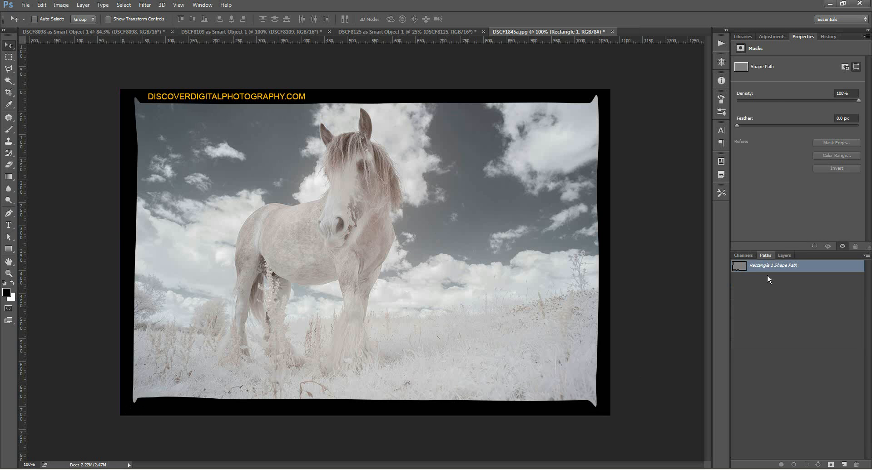
{"action": "left_click", "coordinate": [9, 213]}
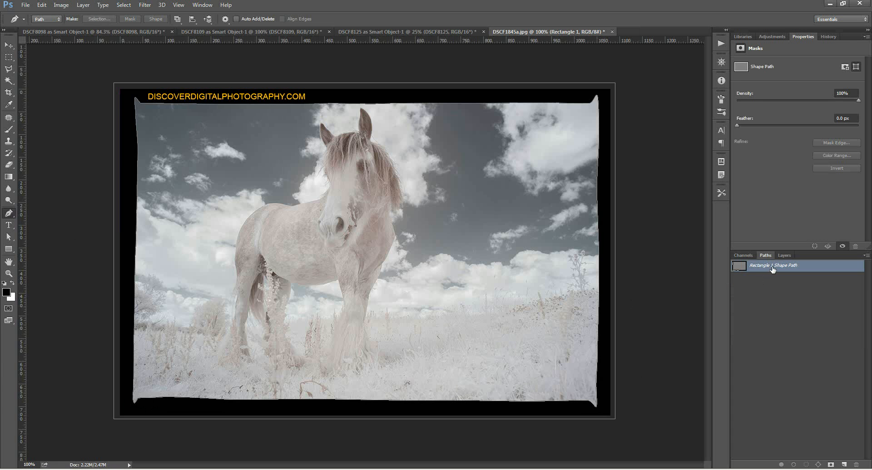
{"action": "left_click", "coordinate": [138, 399], "text": "ctrl"}
{"action": "left_click_drag", "start_coordinate": [138, 398], "coordinate": [134, 410], "text": "ctrl"}
{"action": "left_click", "coordinate": [8, 46]}
{"action": "left_click", "coordinate": [761, 323]}
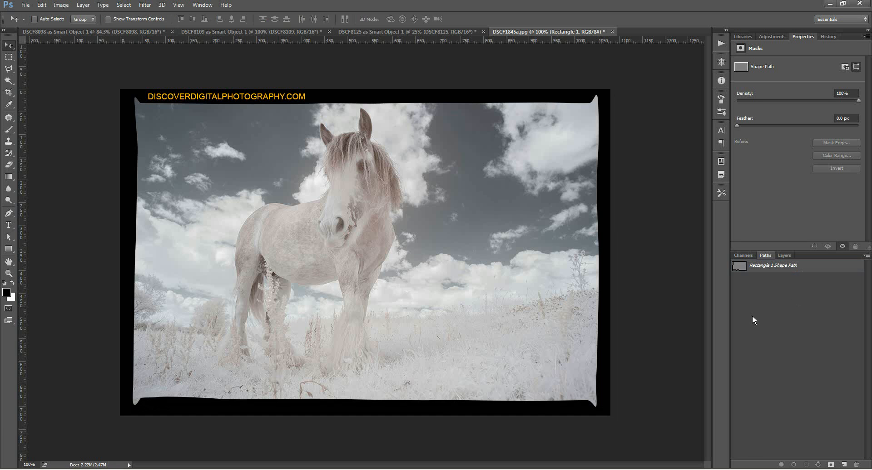
- Delete the Background photo layer, keeping only the border shape and the text
{"action": "left_click", "coordinate": [785, 256]}
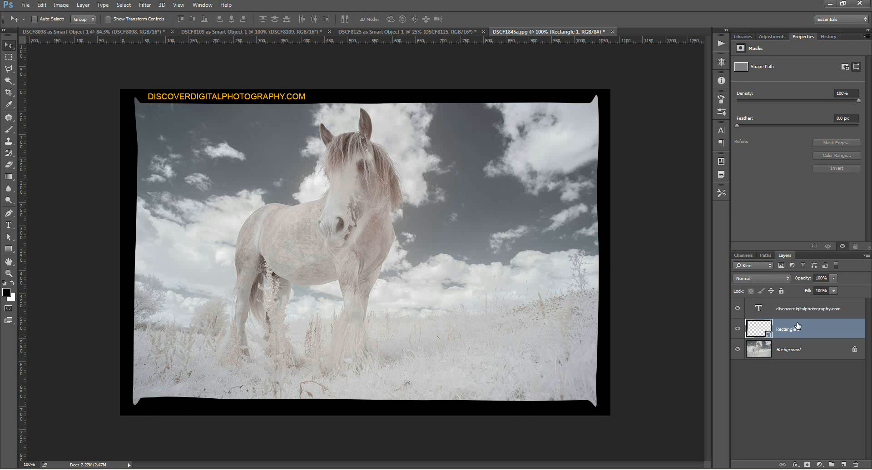
{"action": "left_click", "coordinate": [822, 354]}
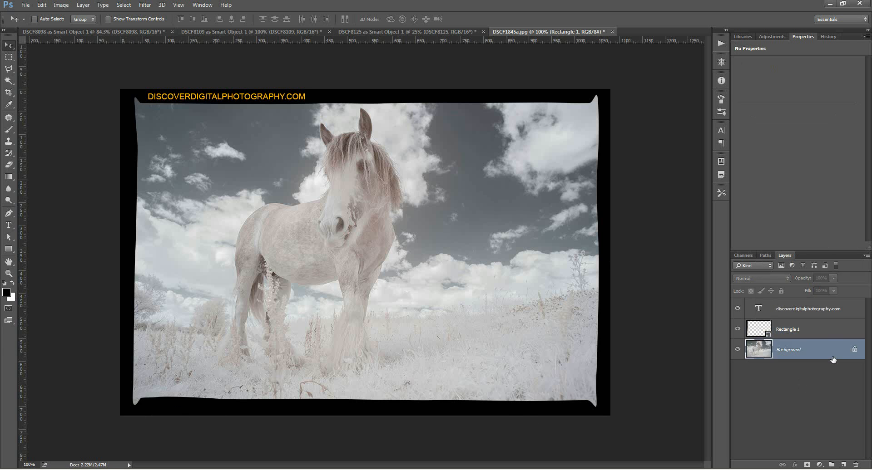
{"action": "left_click", "coordinate": [855, 464]}
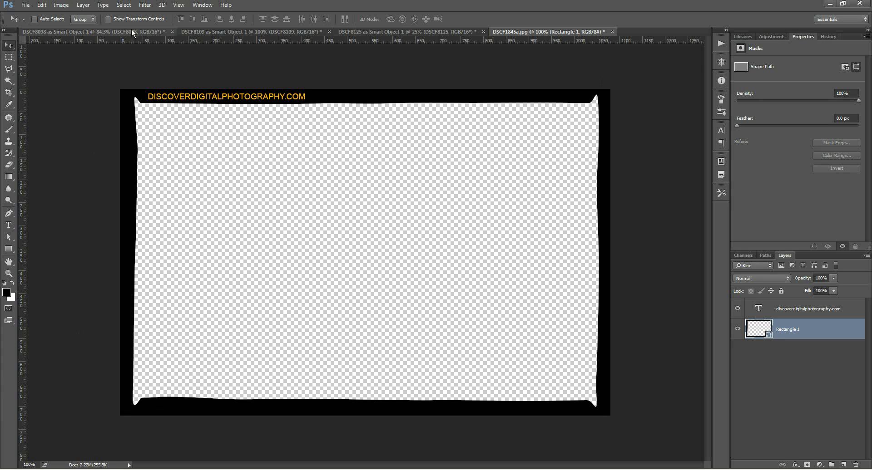
- Bring up the DSCF8109 photo and float the DSCF1845a.jpg border document in a separate window over its lower part
{"action": "left_click", "coordinate": [259, 32]}
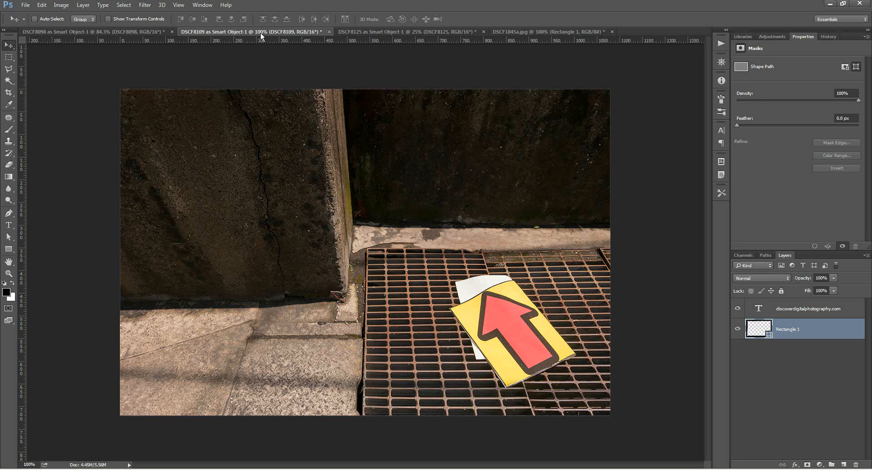
{"action": "left_click", "coordinate": [549, 31]}
{"action": "left_click_drag", "start_coordinate": [227, 204], "coordinate": [165, 235]}
{"action": "left_click_drag", "start_coordinate": [443, 236], "coordinate": [508, 355]}
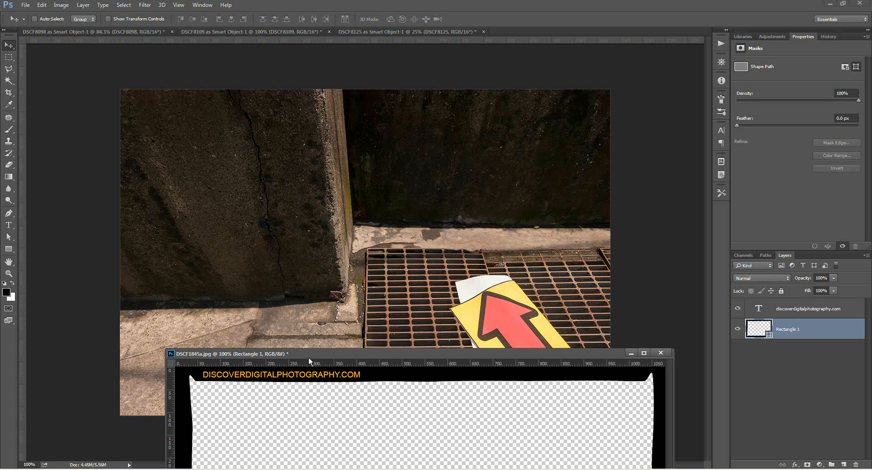
{"action": "left_click_drag", "start_coordinate": [321, 352], "coordinate": [322, 255]}
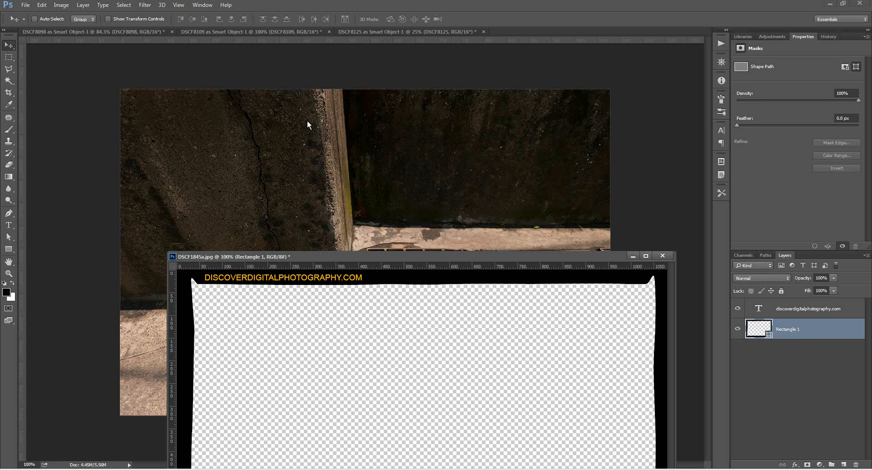
- Copy the website text and Rectangle 1 layers together onto the DSCF8109 photo, and minimize the border document's window
{"action": "left_click", "coordinate": [802, 310], "text": "shift"}
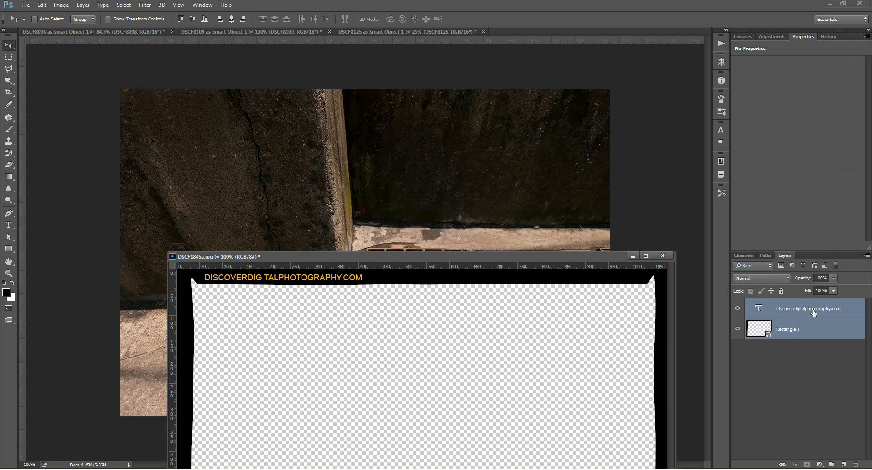
{"action": "left_click_drag", "start_coordinate": [813, 312], "coordinate": [399, 152]}
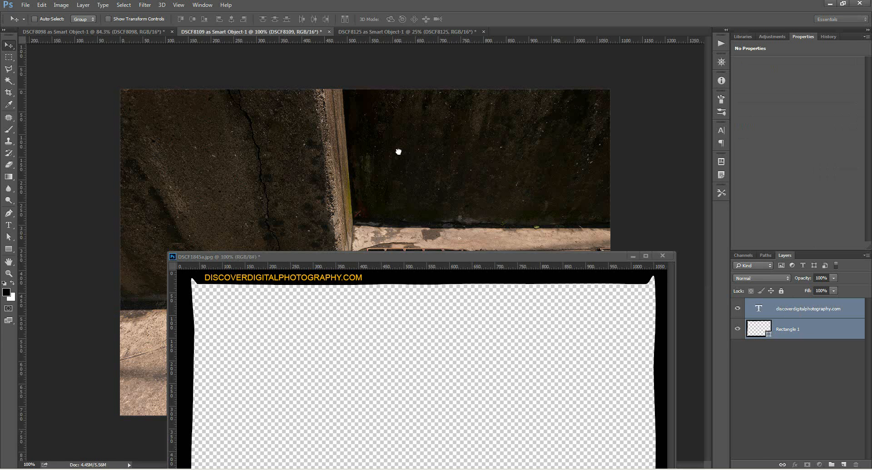
{"action": "left_click", "coordinate": [632, 255]}
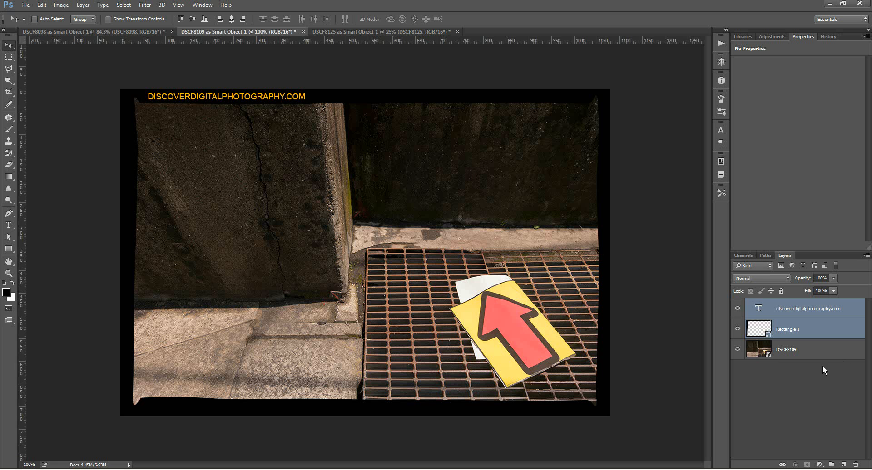
- Copy the website text and Rectangle 1 layers from DSCF1845a.jpg onto the portrait photo DSCF8098, and minimize the border document again
{"action": "left_click", "coordinate": [118, 31]}
{"action": "left_click", "coordinate": [202, 5]}
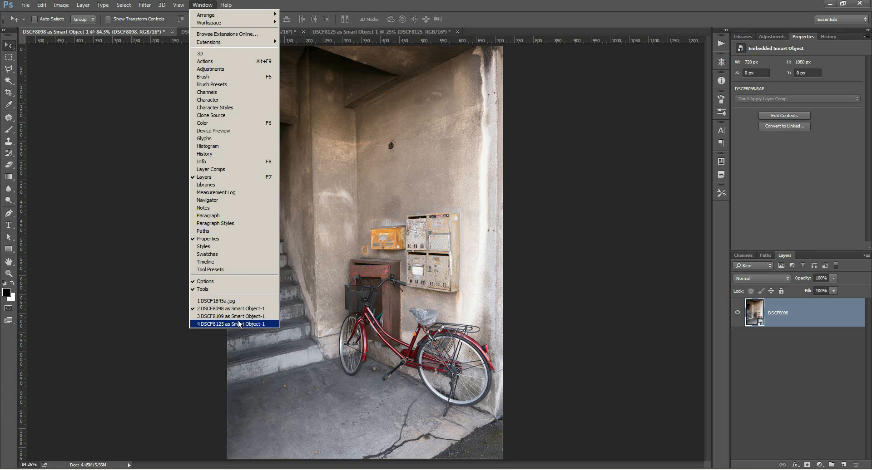
{"action": "left_click", "coordinate": [218, 301]}
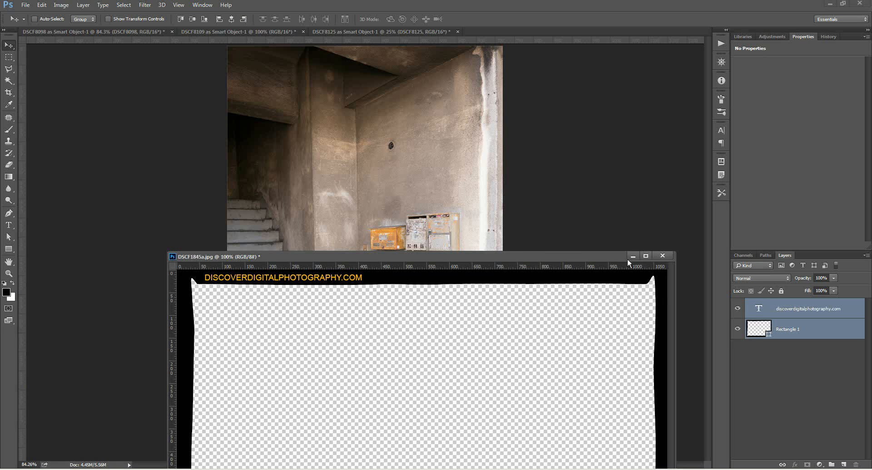
{"action": "left_click_drag", "start_coordinate": [601, 256], "coordinate": [615, 322]}
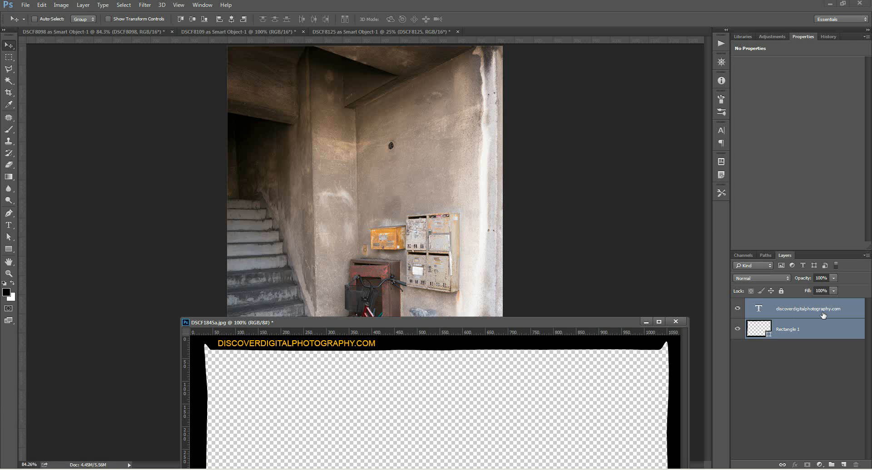
{"action": "left_click_drag", "start_coordinate": [835, 313], "coordinate": [398, 159]}
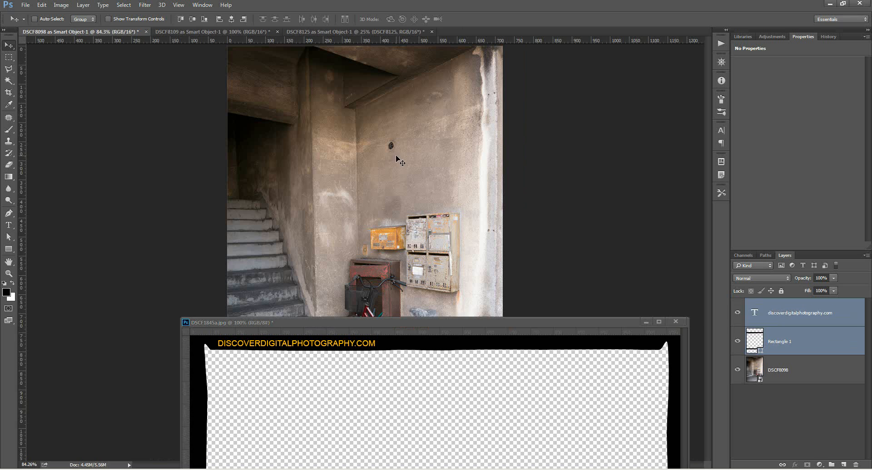
{"action": "left_click", "coordinate": [646, 322]}
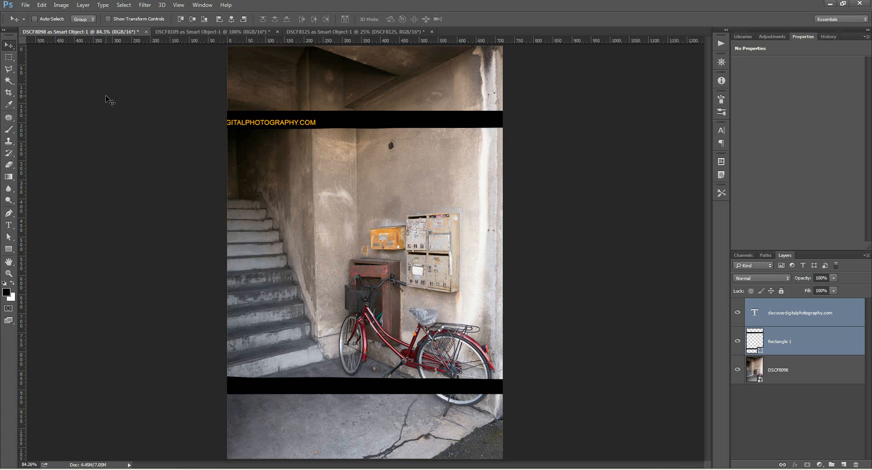
- Rotate the website text and Rectangle 1 layers 90° counter-clockwise to match the portrait orientation of the DSCF8098 photo
{"action": "left_click", "coordinate": [41, 5]}
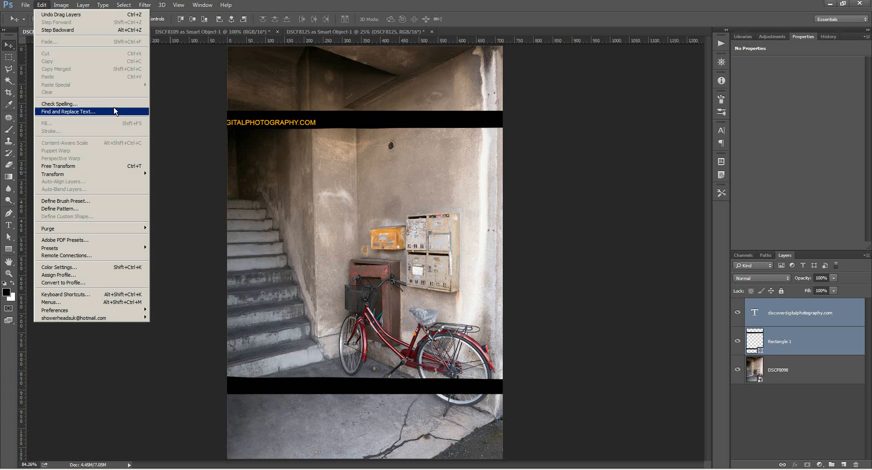
{"action": "mouse_move", "coordinate": [75, 176]}
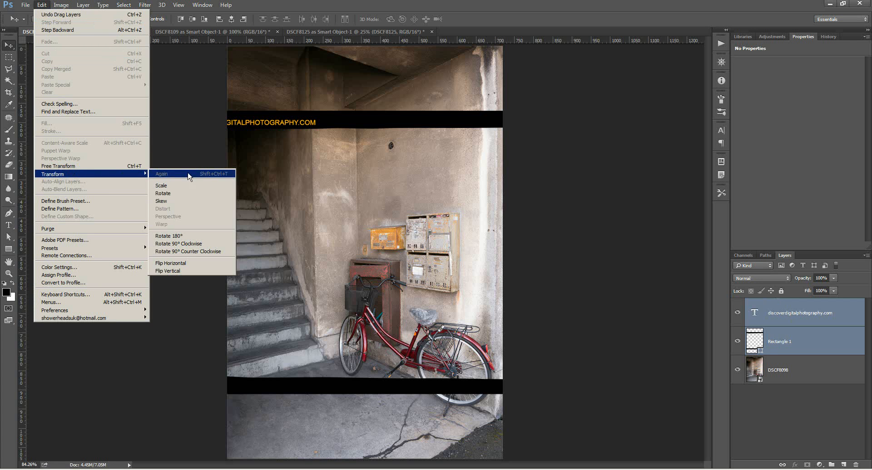
{"action": "left_click", "coordinate": [217, 252]}
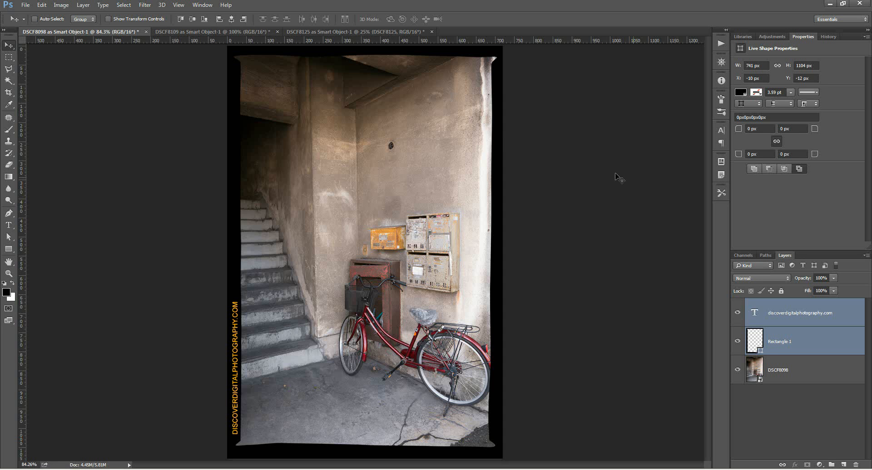
- Close the DSCF8098 and DSCF8109 documents without saving their changes
{"action": "left_click", "coordinate": [146, 32]}
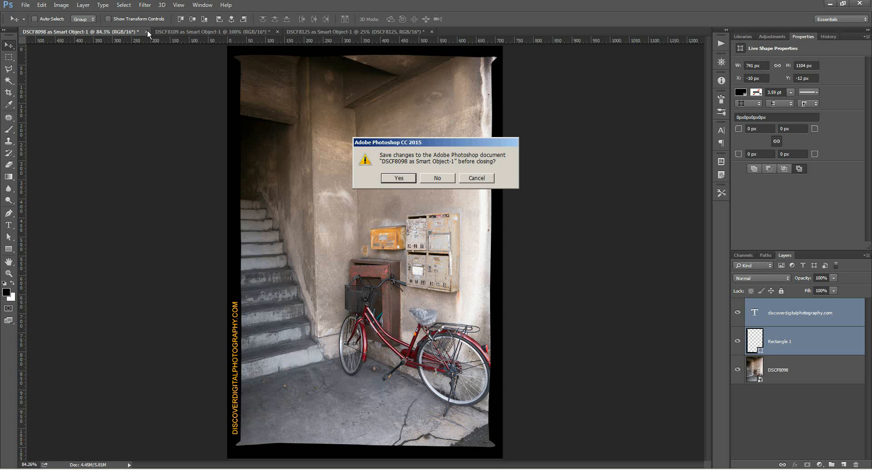
{"action": "left_click", "coordinate": [439, 178]}
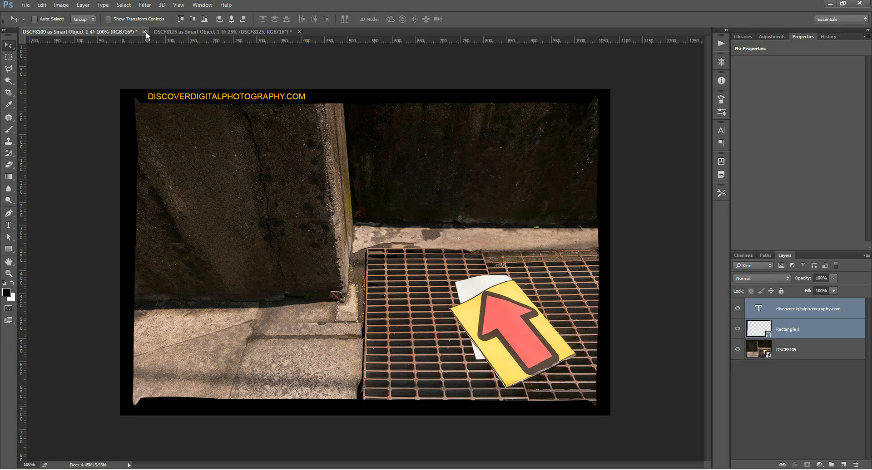
{"action": "left_click", "coordinate": [145, 32]}
{"action": "left_click", "coordinate": [439, 177]}
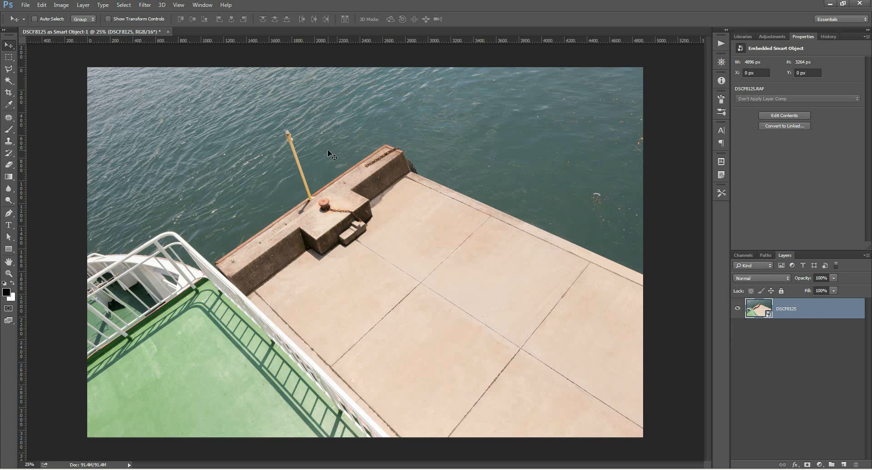
- Copy the border and website text layers from DSCF1845a.jpg onto the full-resolution DSCF8125 photo, and minimize the border document
{"action": "left_click", "coordinate": [202, 5]}
{"action": "left_click", "coordinate": [227, 301]}
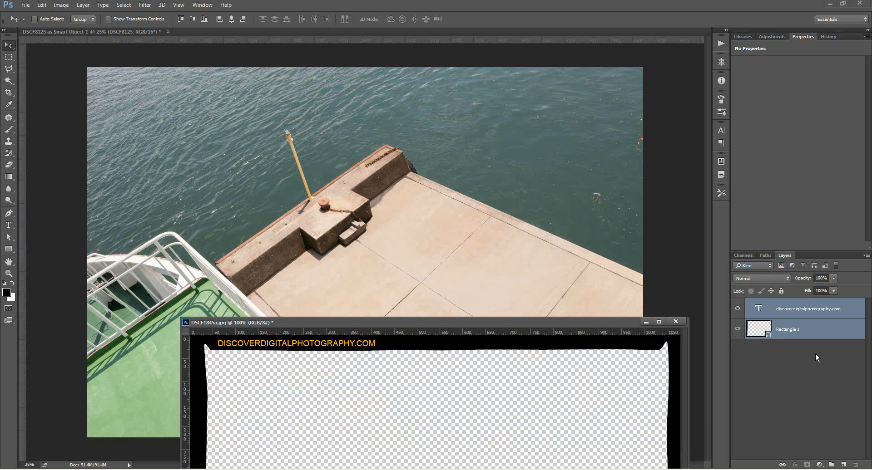
{"action": "left_click_drag", "start_coordinate": [813, 317], "coordinate": [317, 185]}
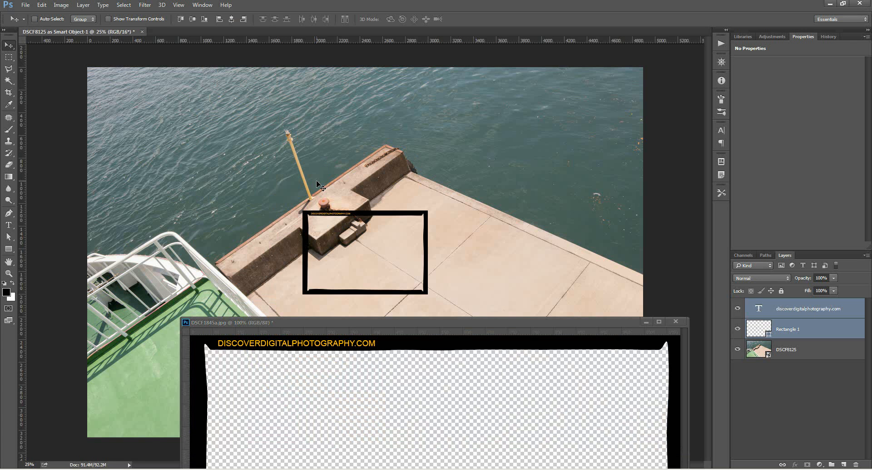
{"action": "left_click", "coordinate": [647, 322]}
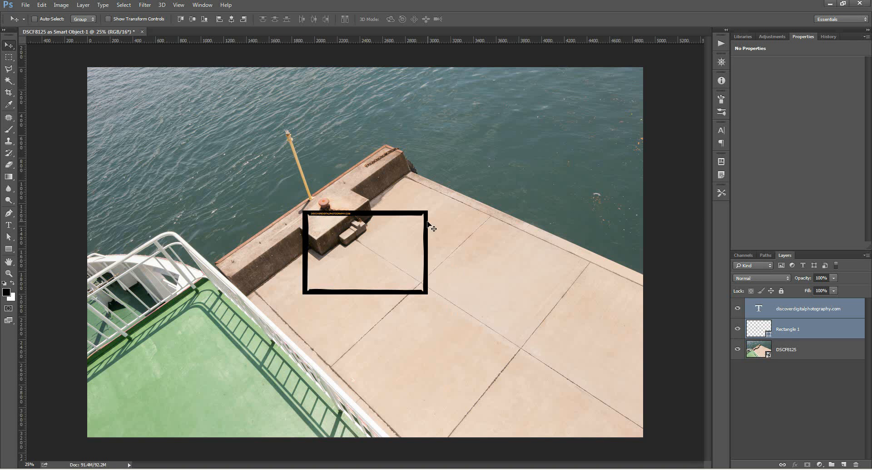
- Scale the border and website text layers proportionally from their center to about 453% so they frame the whole DSCF8125 photo
{"action": "key", "text": "ctrl"}
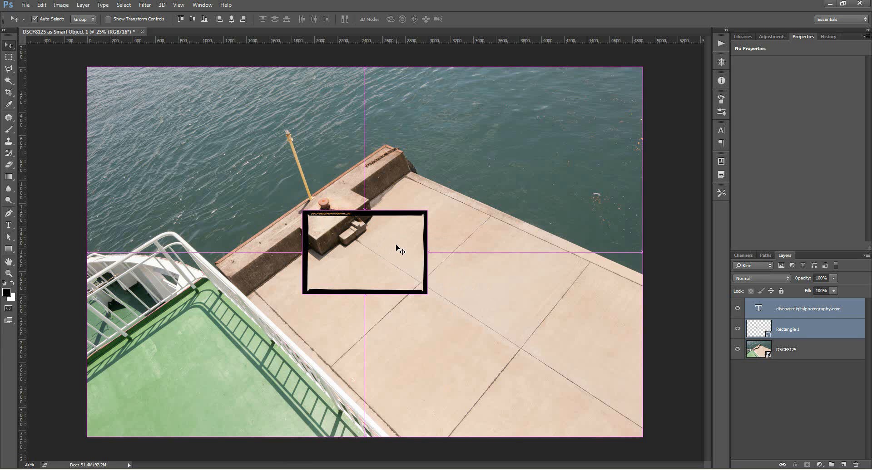
{"action": "key", "text": "ctrl+t"}
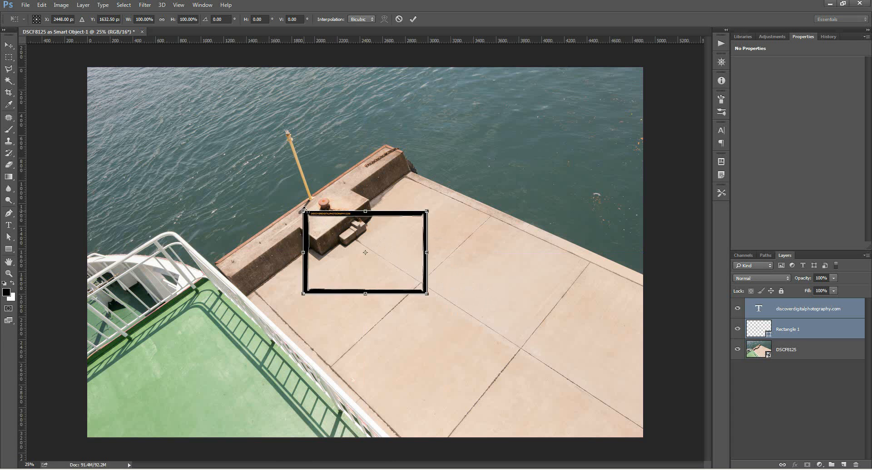
{"action": "left_click_drag", "start_coordinate": [304, 211], "coordinate": [75, 73]}
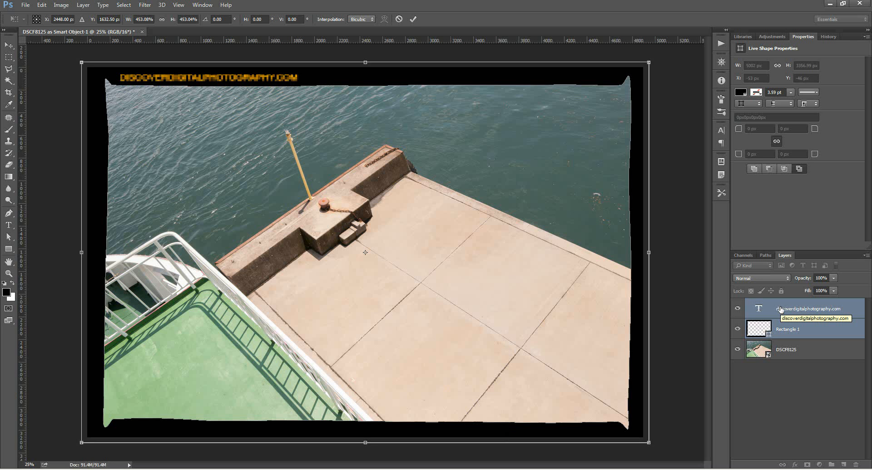
{"action": "key", "text": "Return"}
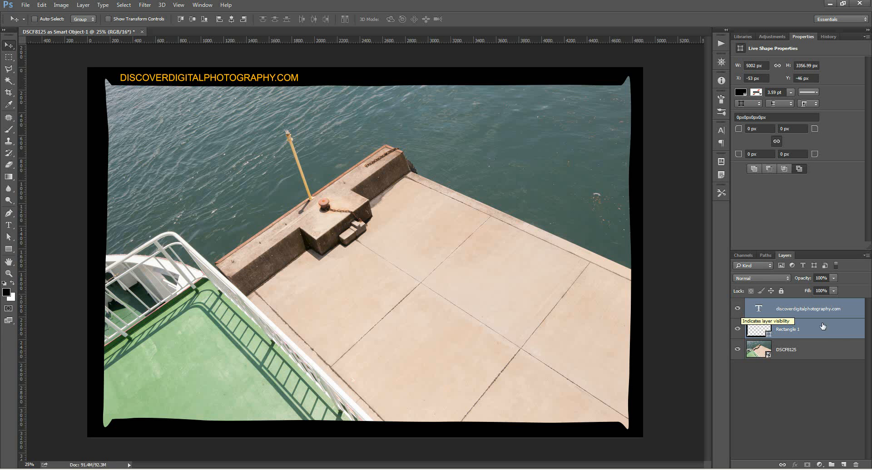
- Delete the border and website text layers from DSCF8125, and crop the photo to a centered 1:1 square
{"action": "left_click_drag", "start_coordinate": [838, 334], "coordinate": [856, 464]}
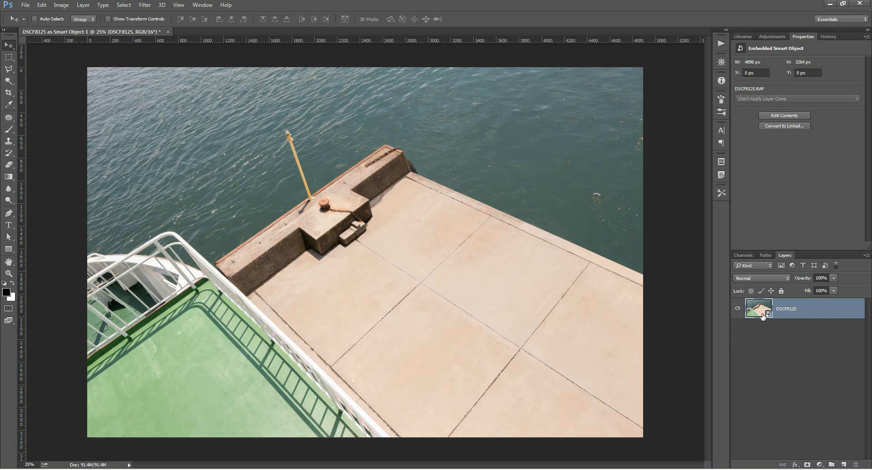
{"action": "key", "text": "c"}
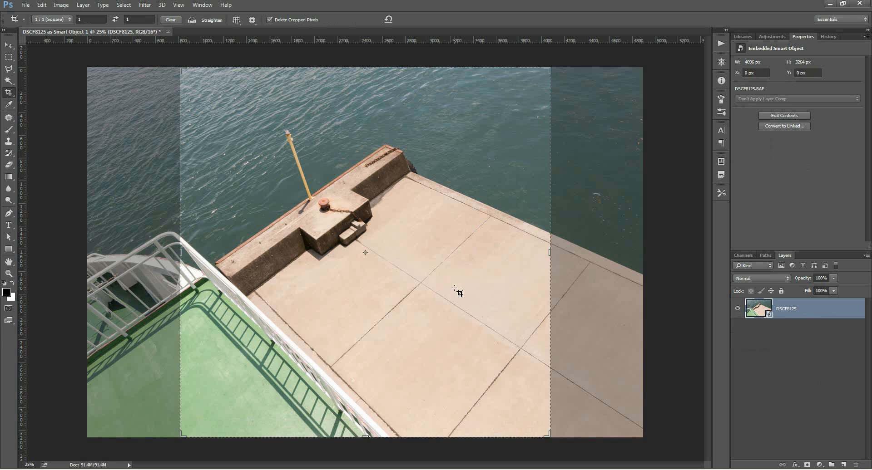
{"action": "left_click_drag", "start_coordinate": [421, 292], "coordinate": [396, 258]}
{"action": "key", "text": "Escape"}
{"action": "left_click", "coordinate": [433, 217]}
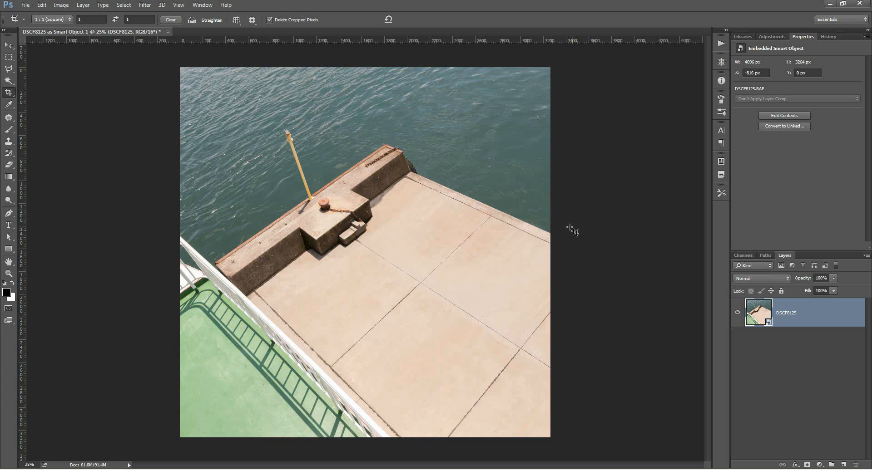
- Copy the website text and Rectangle 1 layers from DSCF1845a.jpg onto the square-cropped photo, and minimize the border document
{"action": "left_click", "coordinate": [203, 5]}
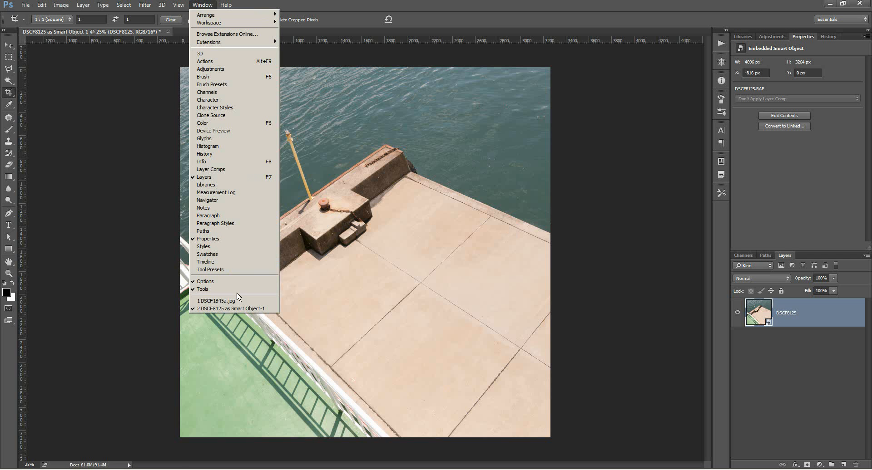
{"action": "left_click", "coordinate": [217, 301]}
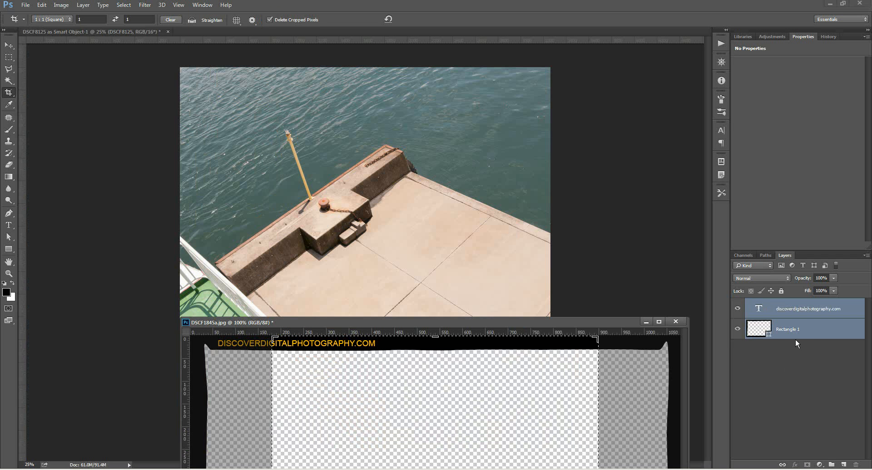
{"action": "left_click_drag", "start_coordinate": [776, 338], "coordinate": [416, 171]}
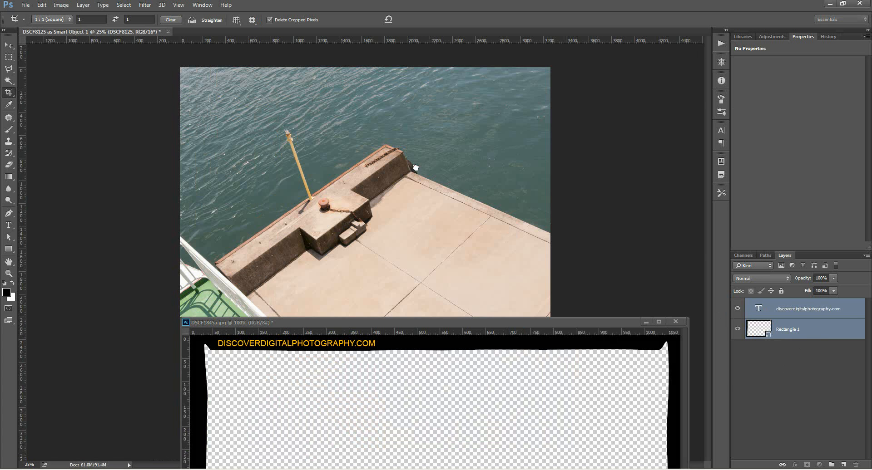
{"action": "left_click", "coordinate": [646, 322]}
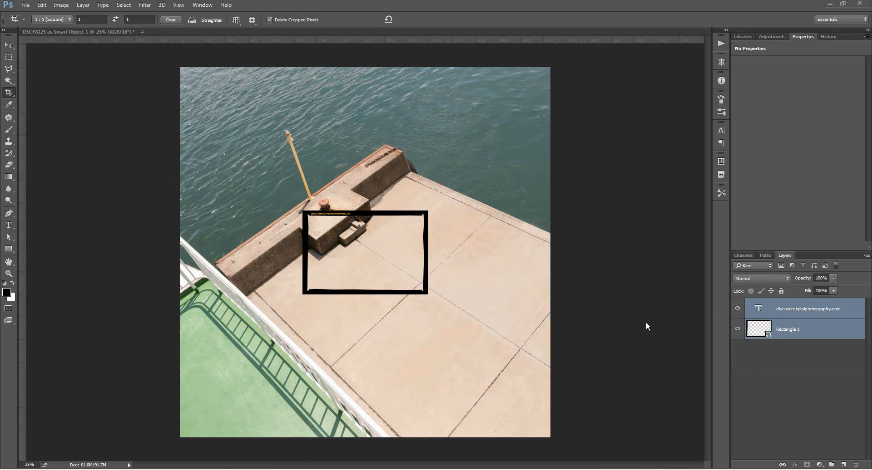
- Scale the border and website text layers proportionally from their center until the border spans the square photo's width, about 3338 px
{"action": "key", "text": "ctrl+t"}
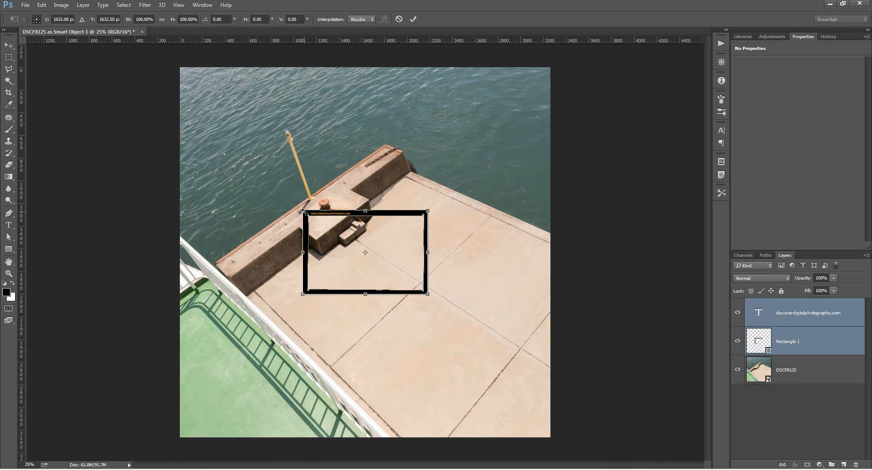
{"action": "left_click_drag", "start_coordinate": [303, 211], "coordinate": [171, 140]}
{"action": "left_click_drag", "start_coordinate": [171, 140], "coordinate": [171, 140]}
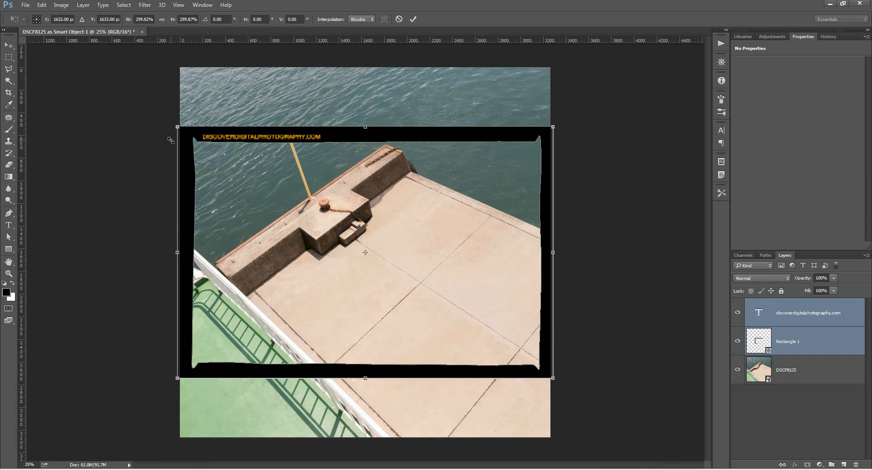
{"action": "key", "text": "Return"}
- Hide the website text layer and select only the Rectangle 1 border layer
{"action": "key", "text": "c"}
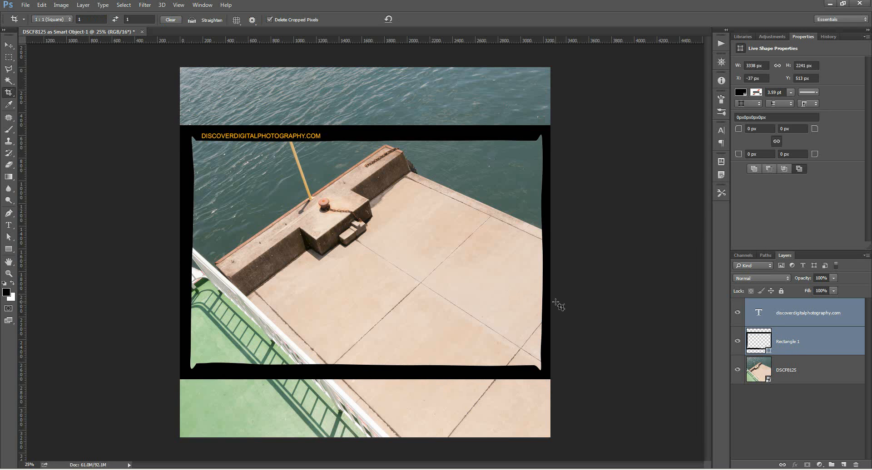
{"action": "left_click", "coordinate": [737, 312]}
{"action": "left_click", "coordinate": [805, 343]}
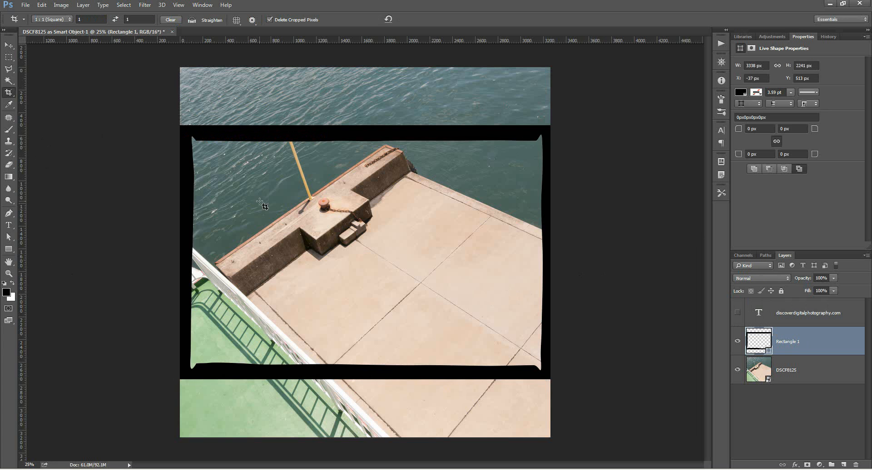
- Move the border's upper and lower anchor points outward with the Direct Selection tool to cover the square photo, about 3337 px high
{"action": "left_click", "coordinate": [9, 238]}
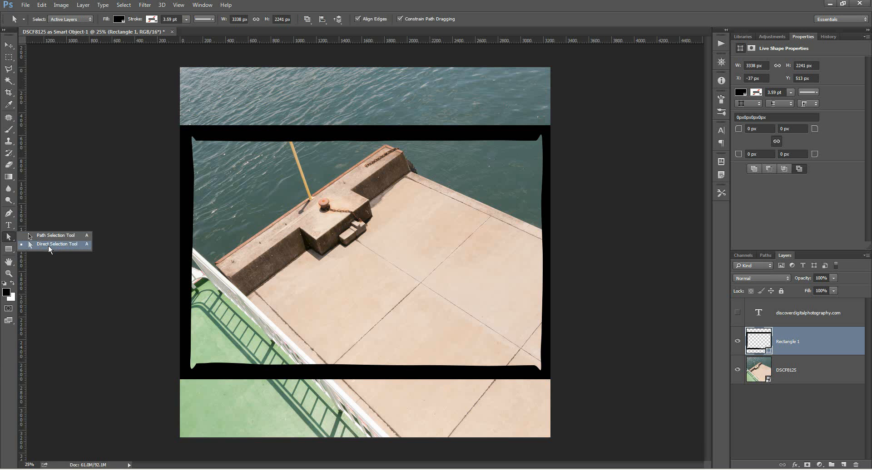
{"action": "left_click", "coordinate": [48, 246]}
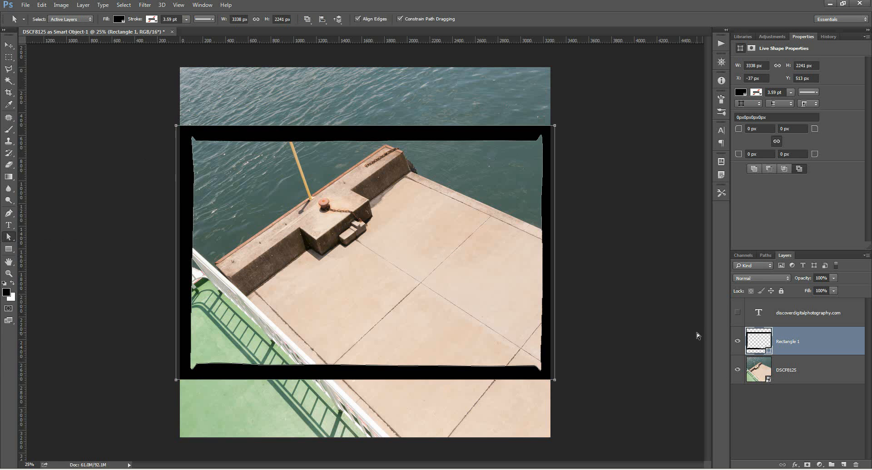
{"action": "left_click_drag", "start_coordinate": [137, 103], "coordinate": [620, 274]}
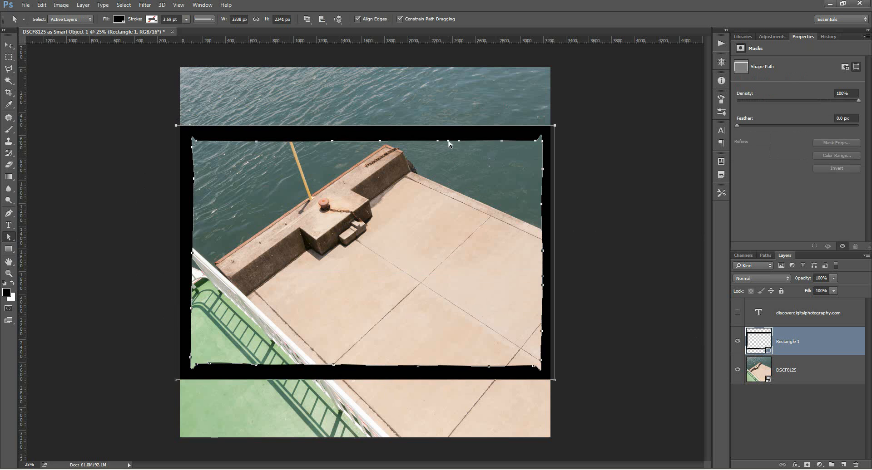
{"action": "left_click_drag", "start_coordinate": [449, 143], "coordinate": [455, 81]}
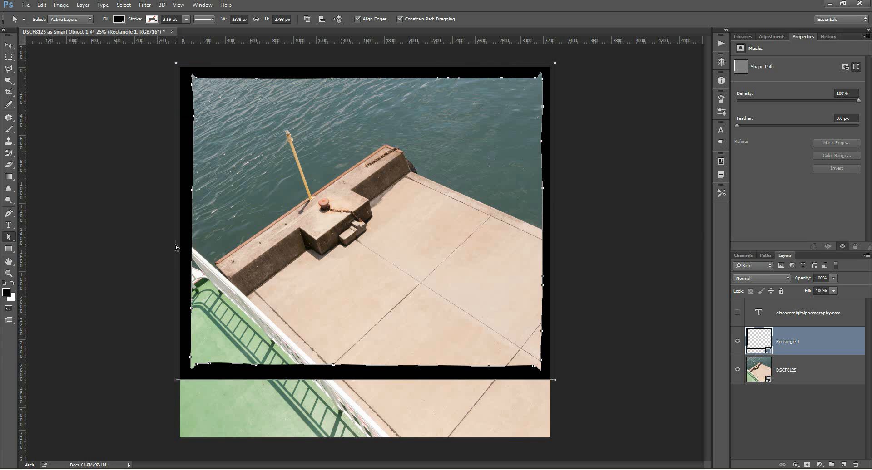
{"action": "left_click_drag", "start_coordinate": [133, 221], "coordinate": [612, 400]}
{"action": "left_click_drag", "start_coordinate": [418, 366], "coordinate": [416, 430]}
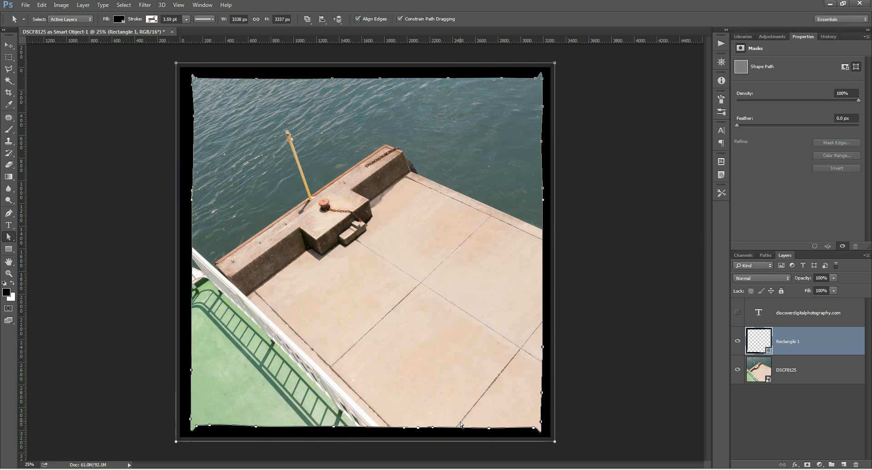
{"action": "left_click", "coordinate": [627, 379]}
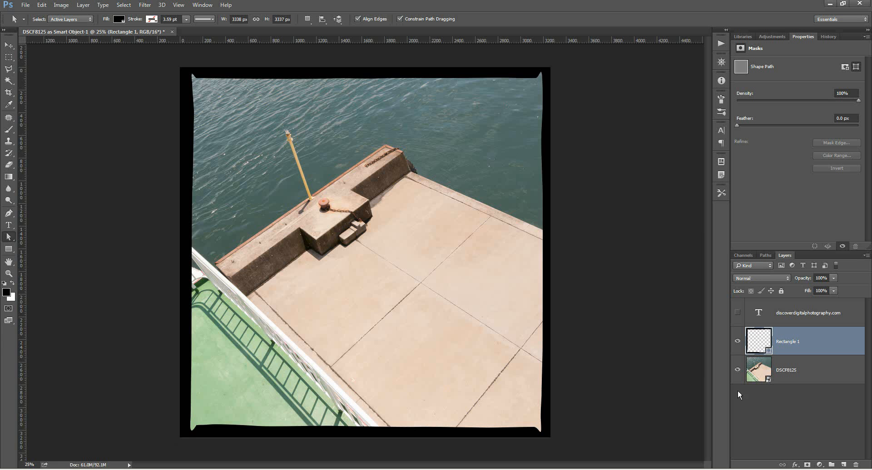
- Show the website text layer, move the text up onto the border's upper edge, and reselect the Rectangle 1 layer
{"action": "left_click", "coordinate": [737, 312]}
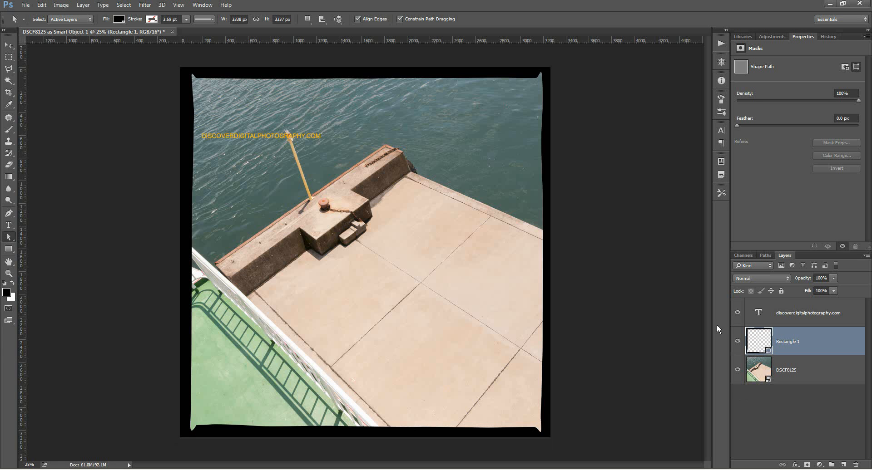
{"action": "left_click", "coordinate": [9, 45]}
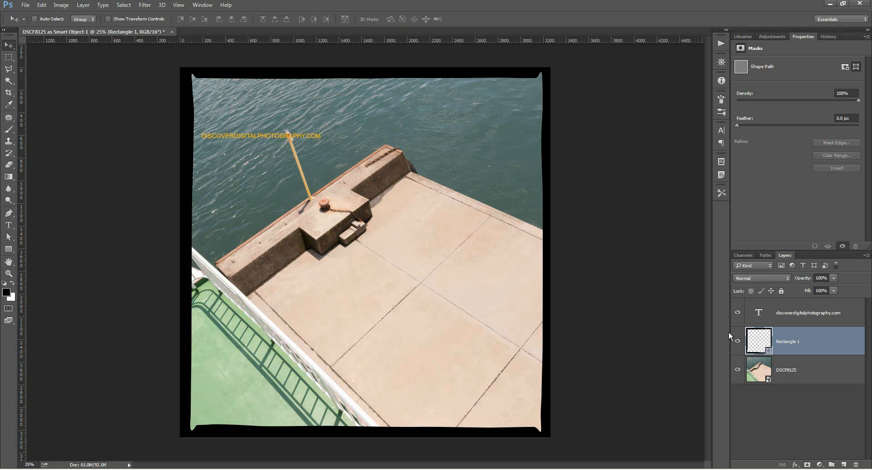
{"action": "left_click", "coordinate": [762, 312]}
{"action": "left_click_drag", "start_coordinate": [255, 137], "coordinate": [264, 74]}
{"action": "left_click", "coordinate": [787, 349]}
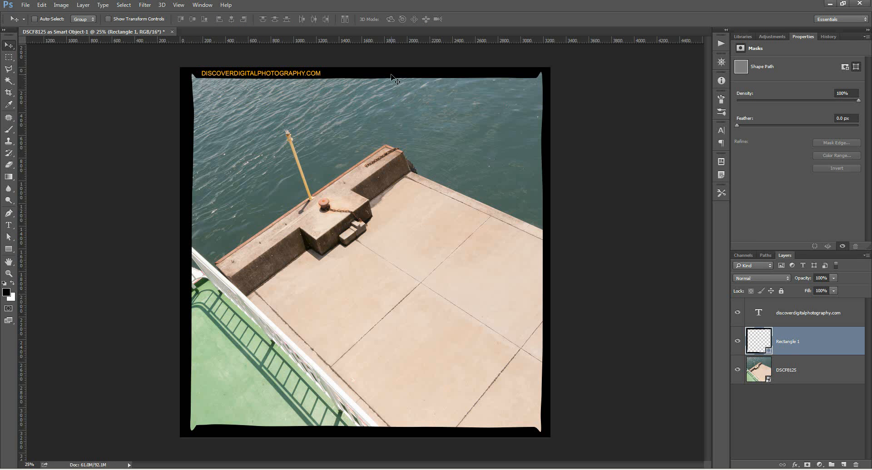
- Compare the Free Transform and Move history states, and revert the document to the Free Transform state
{"action": "left_click", "coordinate": [828, 36]}
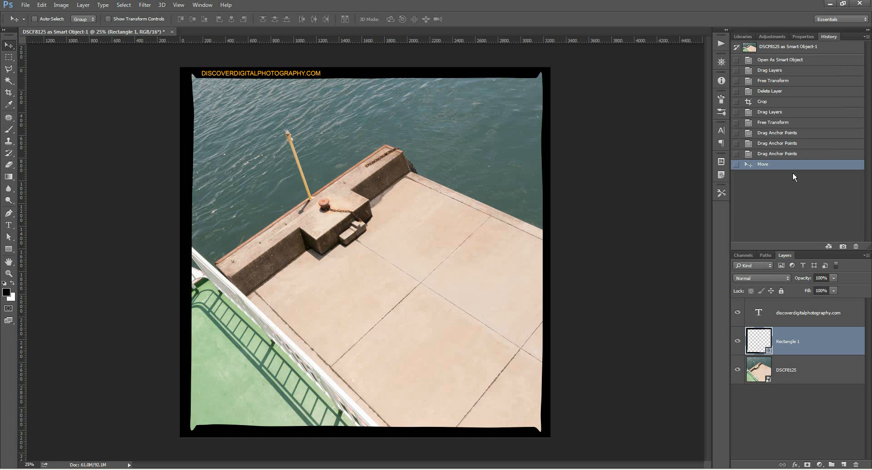
{"action": "left_click", "coordinate": [773, 123]}
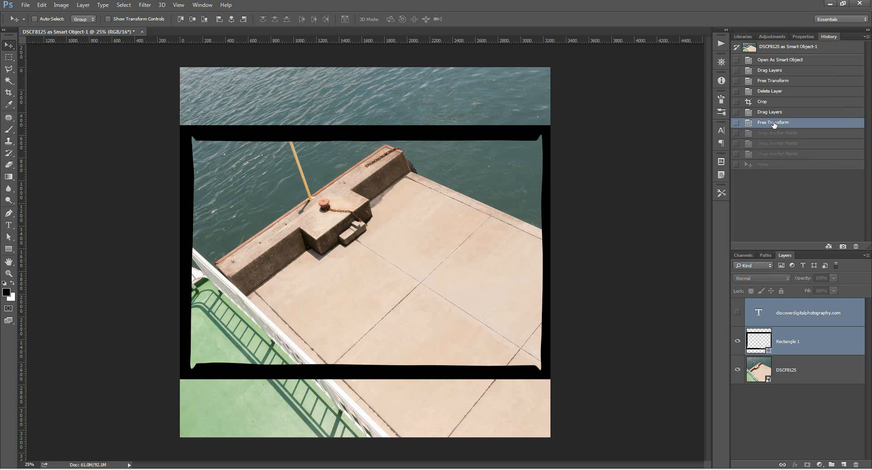
{"action": "left_click", "coordinate": [775, 167]}
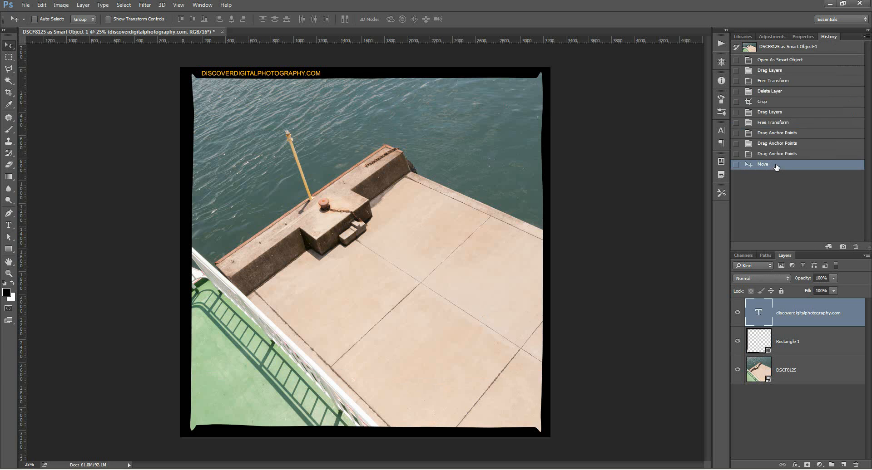
{"action": "left_click", "coordinate": [767, 123]}
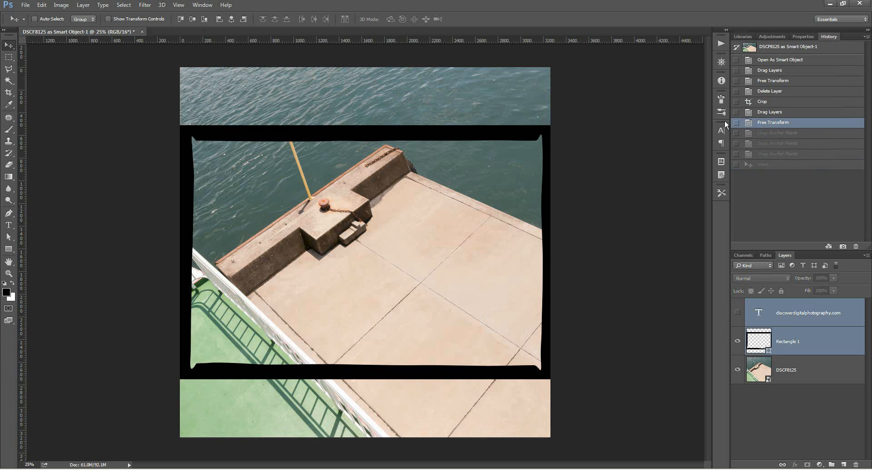
- Stretch the border vertically from its center with Free Transform to cover the full height of the square photo
{"action": "key", "text": "ctrl+t"}
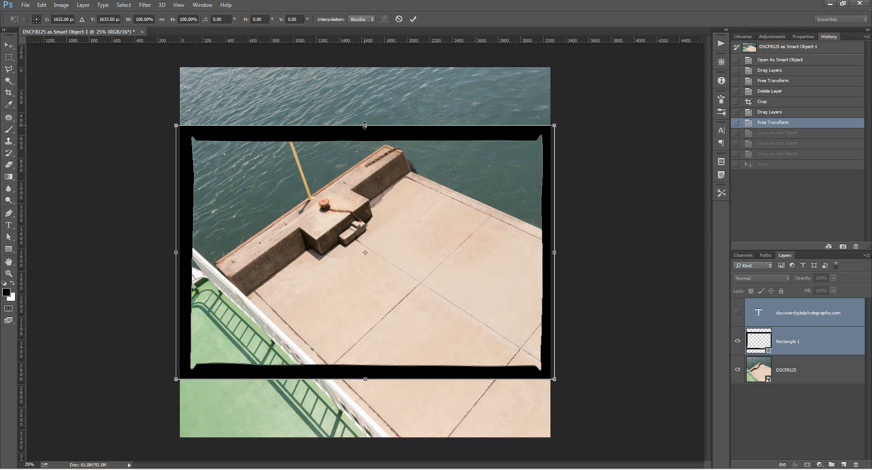
{"action": "left_click_drag", "start_coordinate": [365, 125], "coordinate": [365, 62]}
{"action": "key", "text": "alt"}
{"action": "key", "text": "Return"}
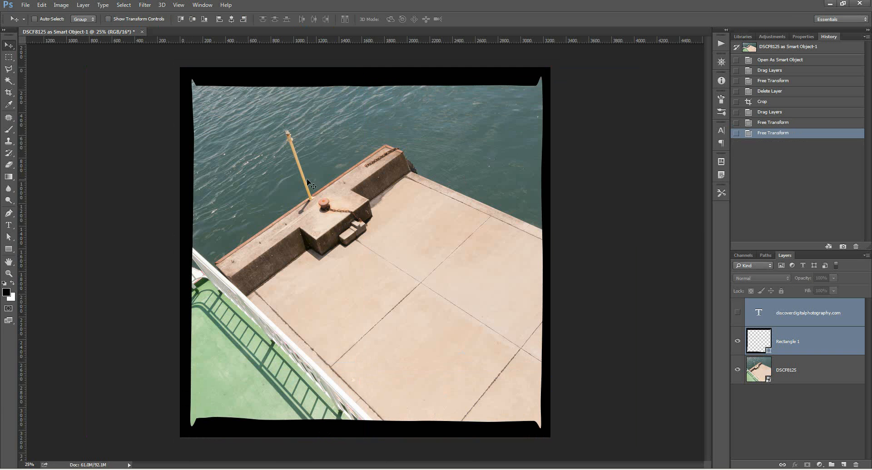
- Extend the border to the square photo's full height with the Direct Selection tool, and select only the Rectangle 1 layer
{"action": "left_click", "coordinate": [8, 238]}
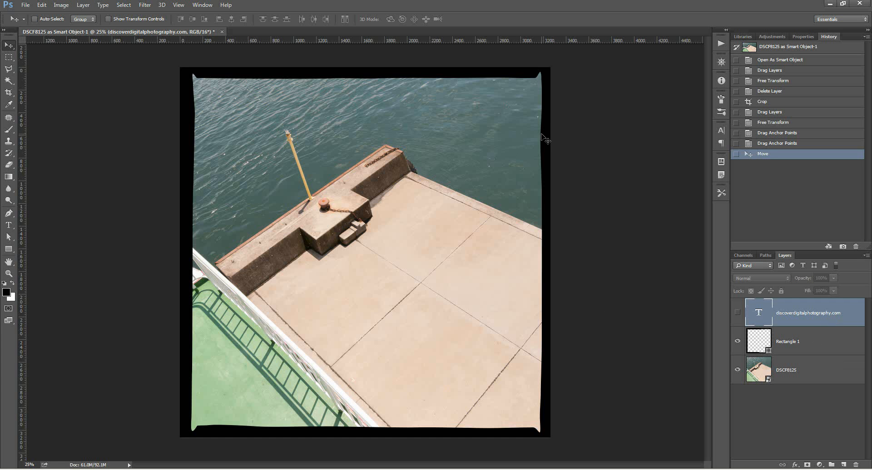
{"action": "left_click", "coordinate": [809, 344]}
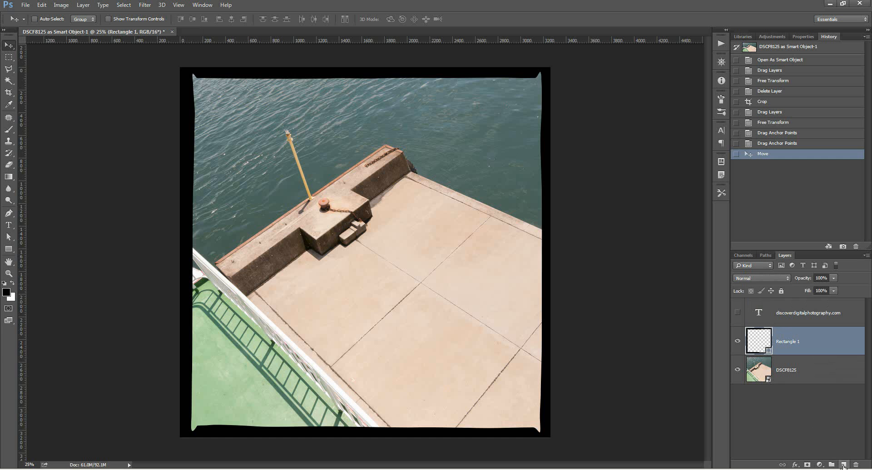
- Add a white (ffffff) Solid Color fill layer between the border and the photo, and delete its layer mask
{"action": "left_click", "coordinate": [820, 465]}
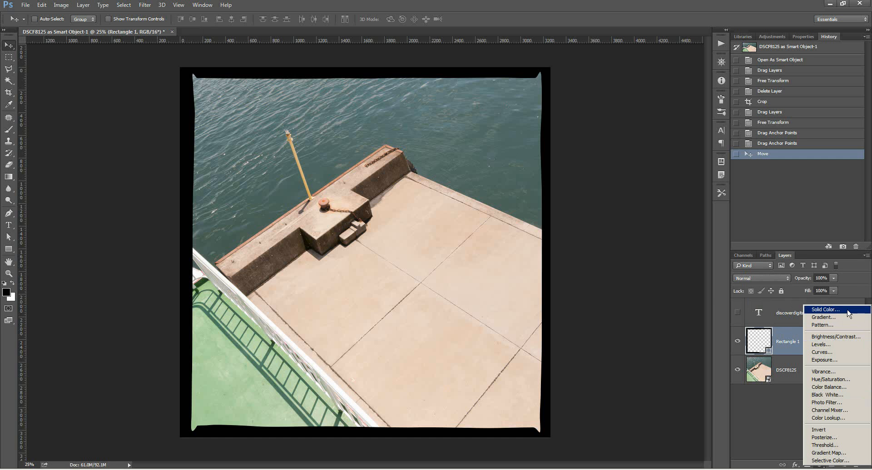
{"action": "left_click", "coordinate": [825, 310]}
{"action": "left_click", "coordinate": [584, 152]}
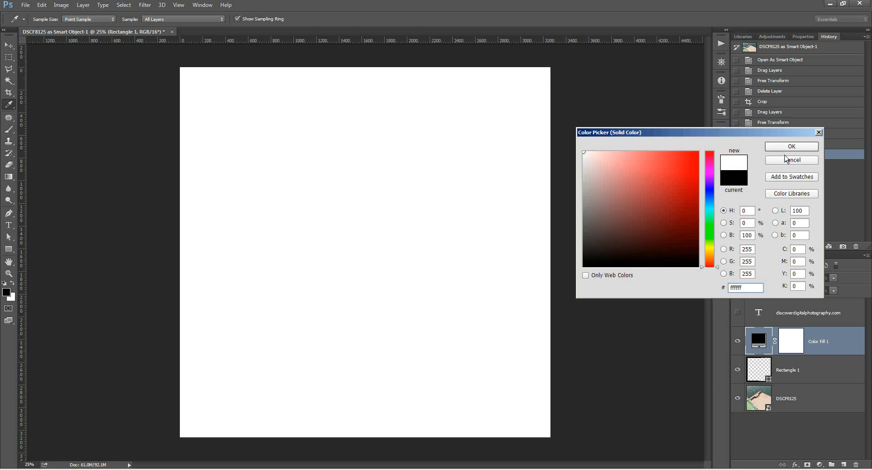
{"action": "left_click", "coordinate": [791, 146]}
{"action": "left_click_drag", "start_coordinate": [834, 346], "coordinate": [834, 374]}
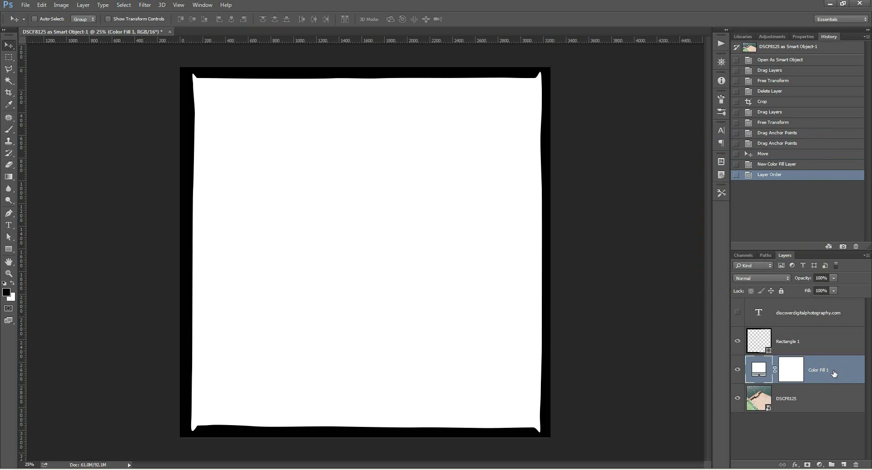
{"action": "right_click", "coordinate": [798, 373]}
{"action": "left_click", "coordinate": [815, 389]}
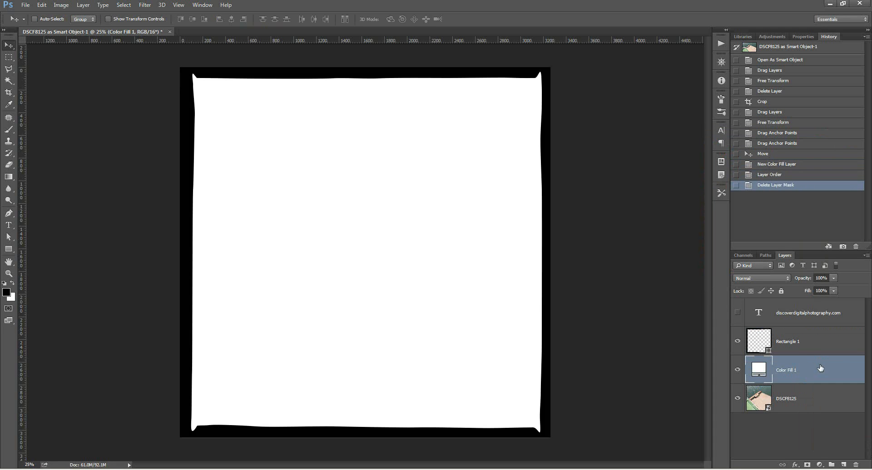
- Merge the Rectangle 1 border layer with the Color Fill 1 layer
{"action": "left_click", "coordinate": [802, 343]}
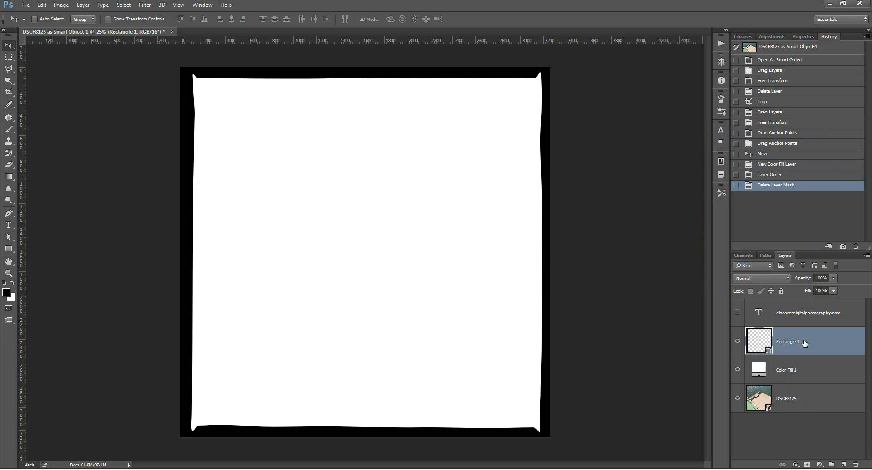
{"action": "right_click", "coordinate": [804, 343]}
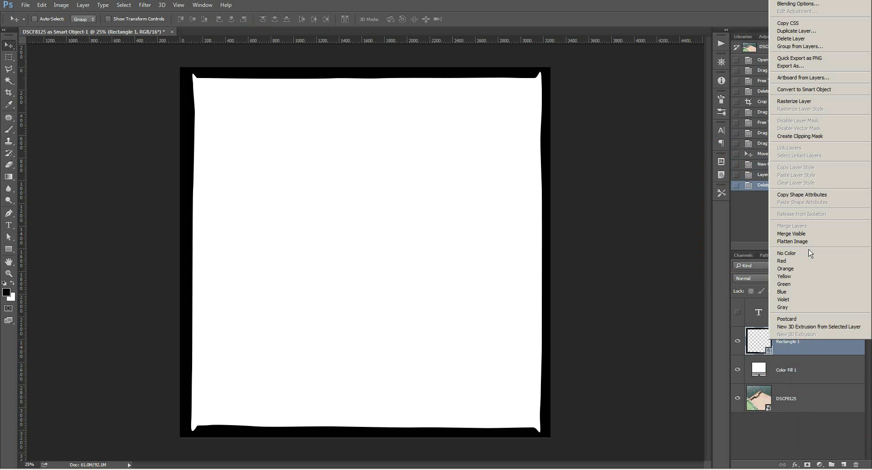
{"action": "left_click", "coordinate": [801, 372]}
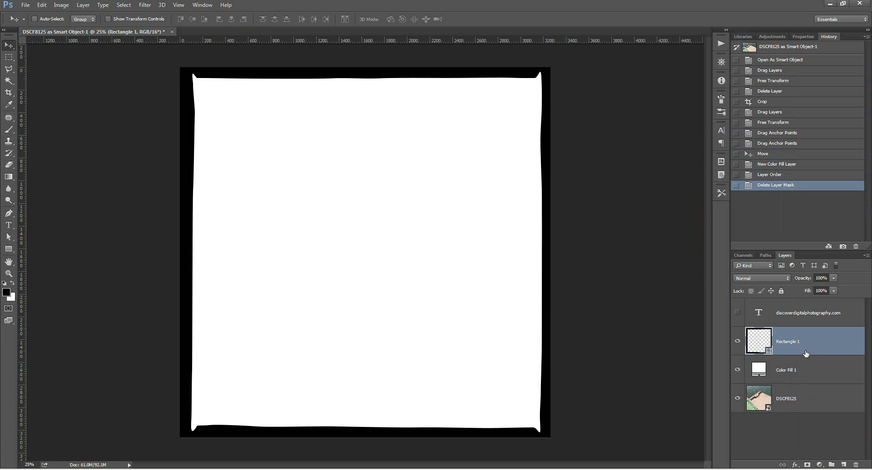
{"action": "left_click", "coordinate": [802, 370], "text": "shift"}
{"action": "right_click", "coordinate": [813, 346]}
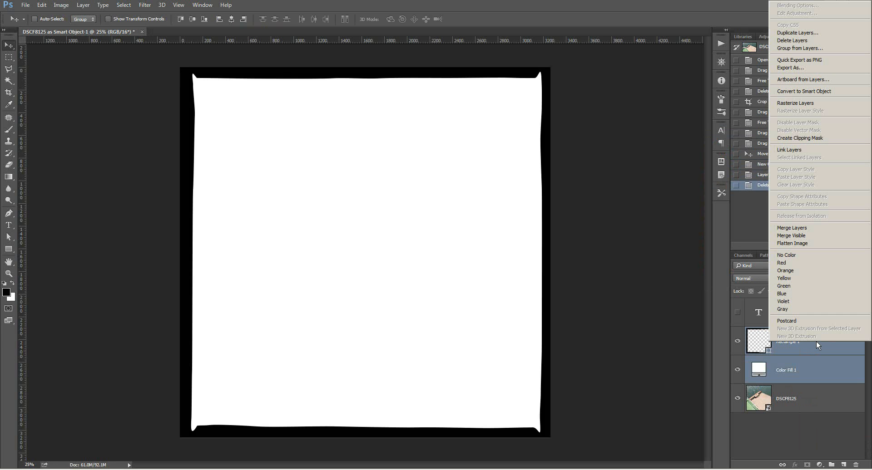
{"action": "left_click", "coordinate": [805, 228]}
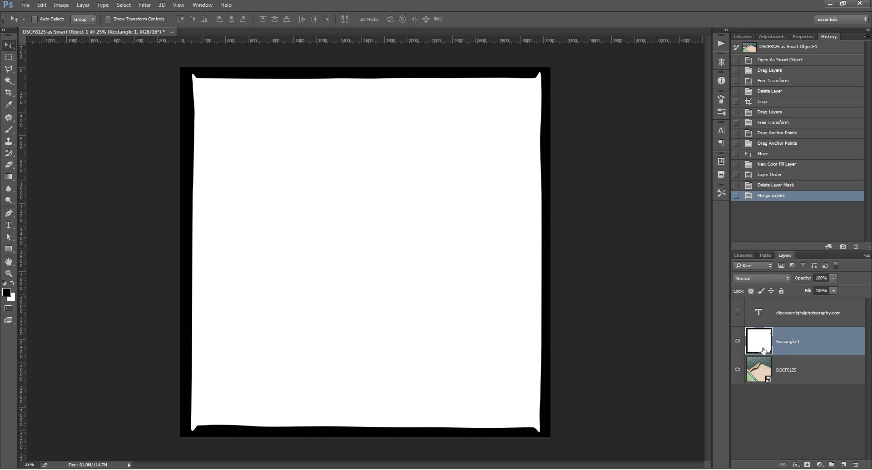
- Add Camera Raw grain with amount 79, size 75 and roughness 75 to the merged border layer, and set its blend mode to Multiply
{"action": "left_click", "coordinate": [142, 6]}
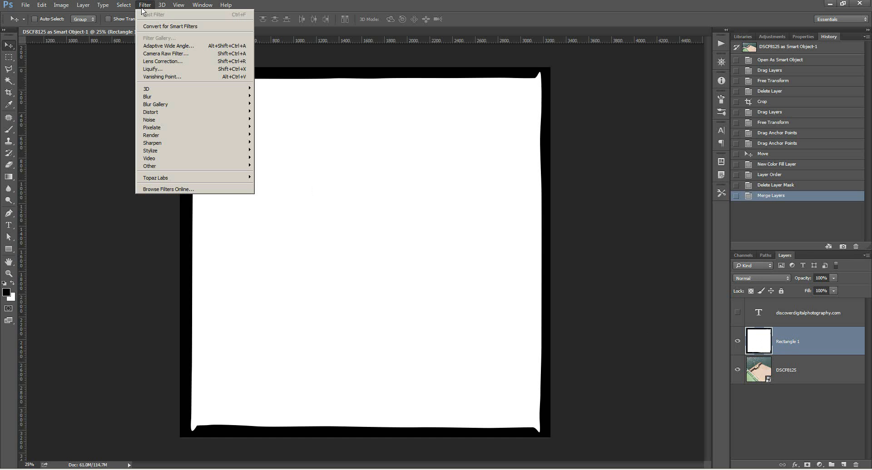
{"action": "left_click", "coordinate": [161, 54]}
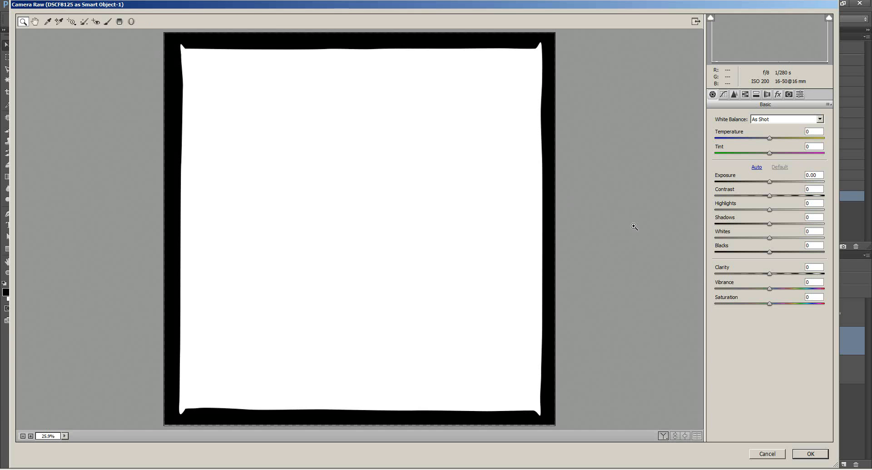
{"action": "left_click", "coordinate": [778, 94]}
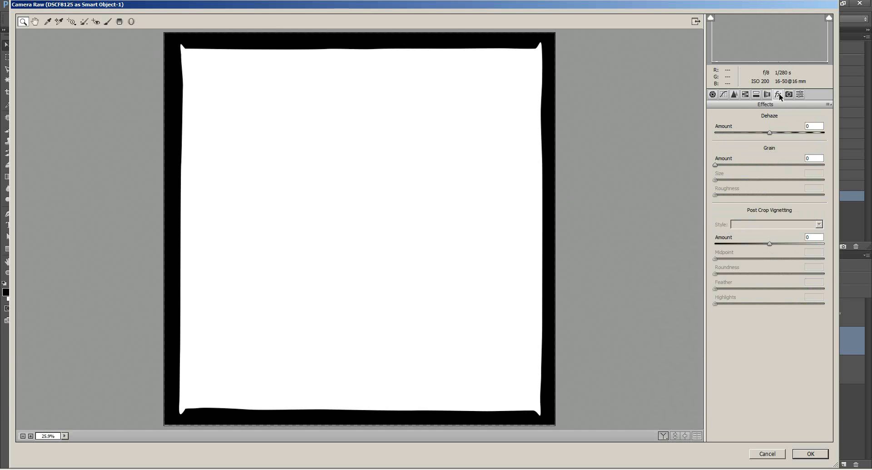
{"action": "left_click_drag", "start_coordinate": [715, 165], "coordinate": [802, 164]}
{"action": "left_click", "coordinate": [743, 180]}
{"action": "left_click_drag", "start_coordinate": [767, 195], "coordinate": [798, 194]}
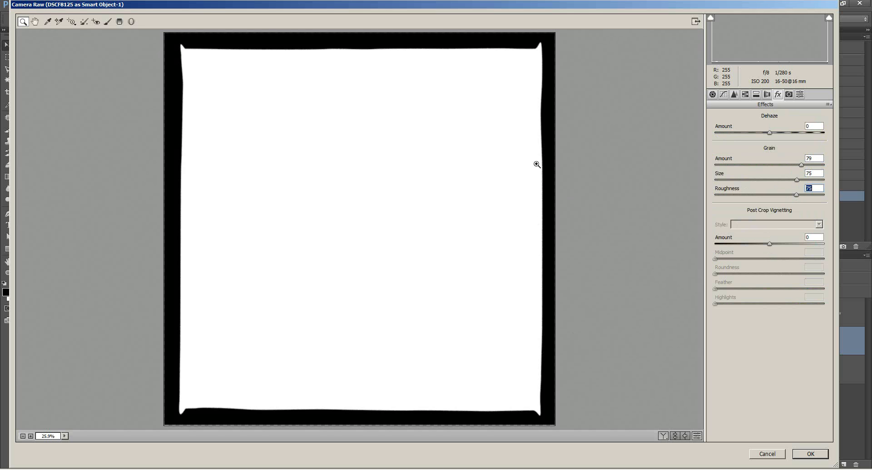
{"action": "left_click", "coordinate": [812, 454]}
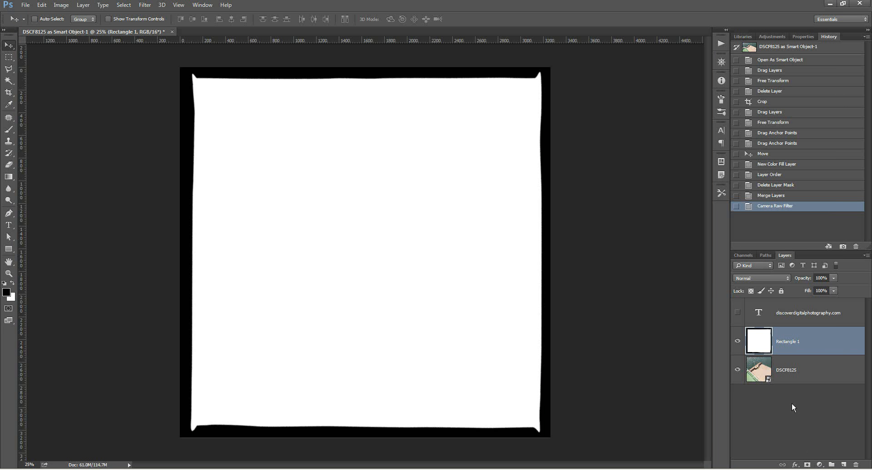
{"action": "left_click", "coordinate": [766, 278]}
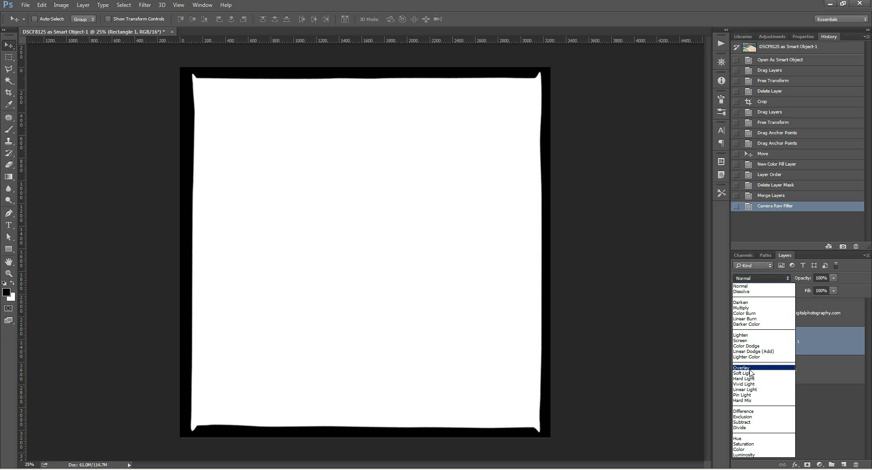
{"action": "left_click", "coordinate": [746, 308]}
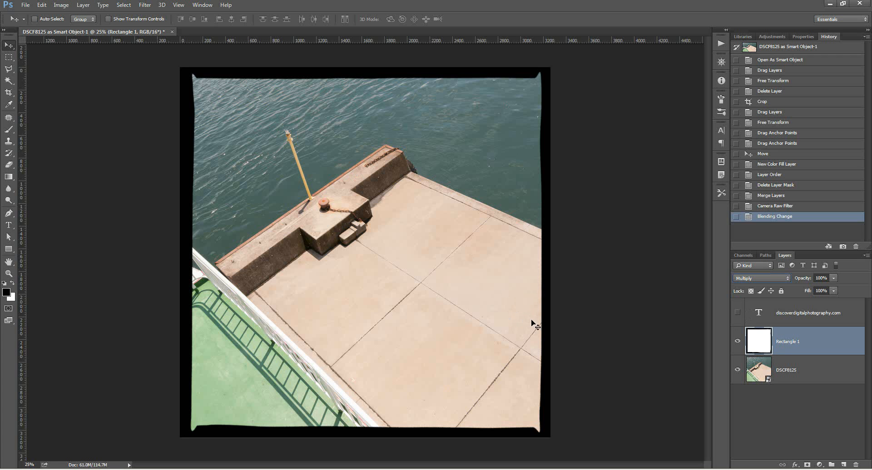
- Add Camera Raw grain with size 25 and roughness 50 to the DSCF8125 photo layer, and show the website text layer
{"action": "left_click", "coordinate": [756, 374]}
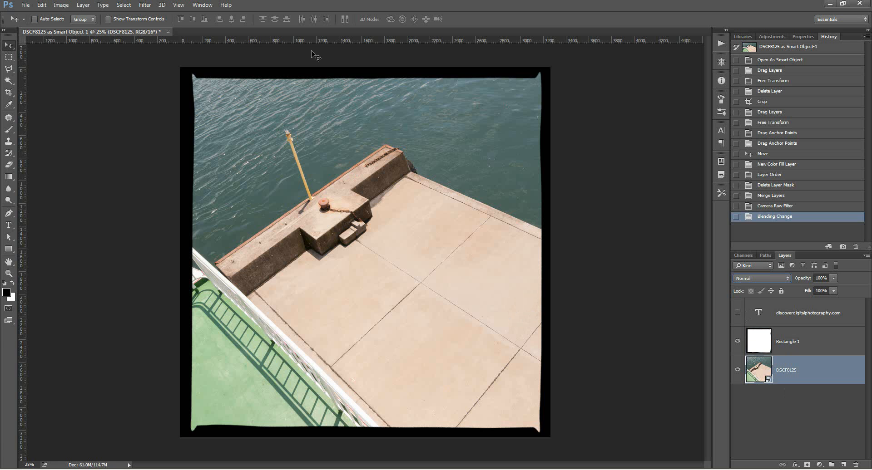
{"action": "left_click", "coordinate": [140, 7]}
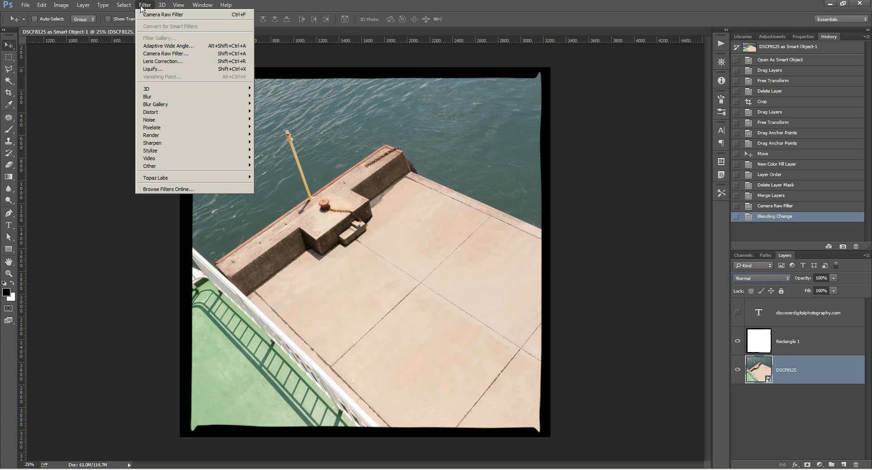
{"action": "left_click", "coordinate": [169, 54]}
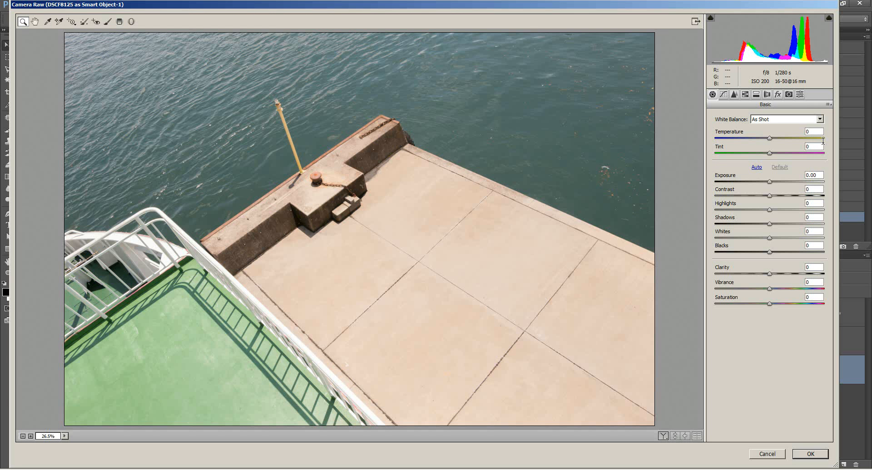
{"action": "left_click", "coordinate": [777, 94]}
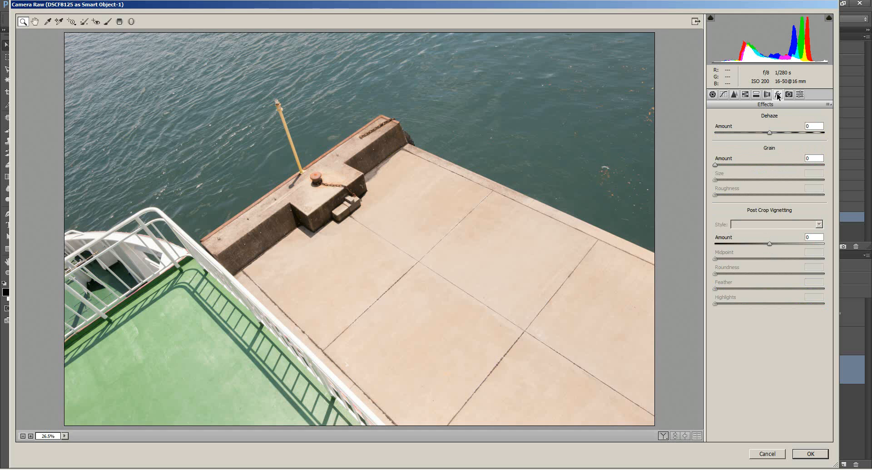
{"action": "left_click", "coordinate": [755, 165]}
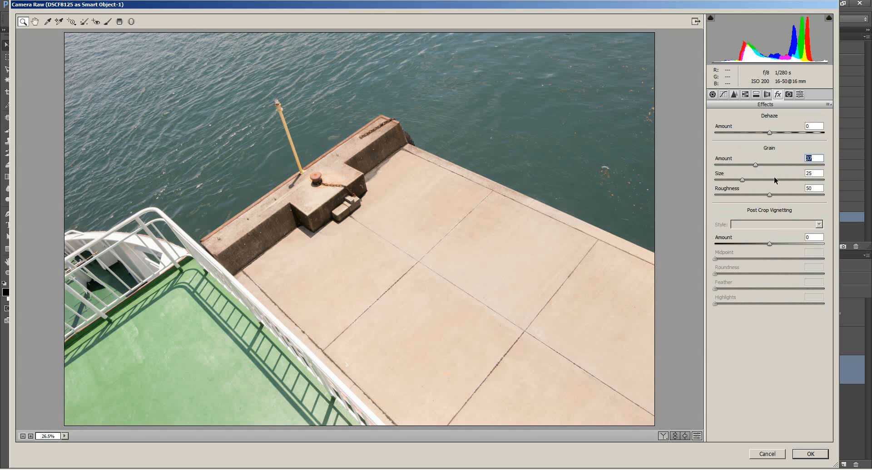
{"action": "left_click", "coordinate": [767, 165]}
{"action": "left_click", "coordinate": [811, 454]}
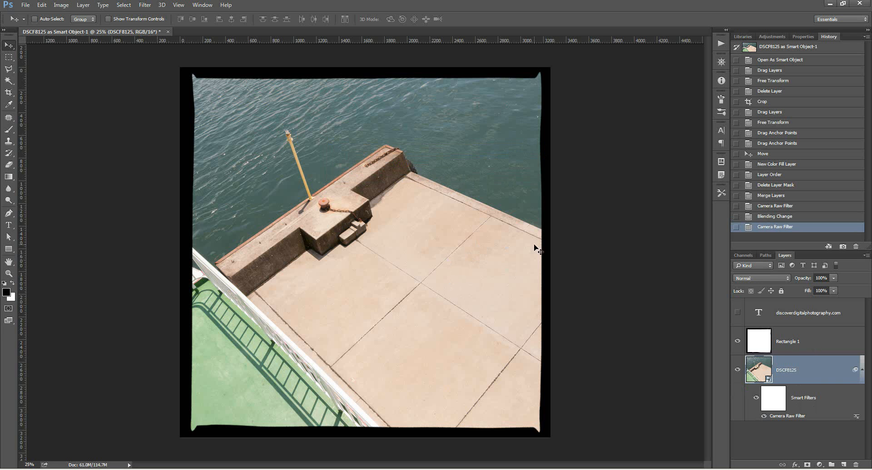
{"action": "left_click", "coordinate": [737, 313]}
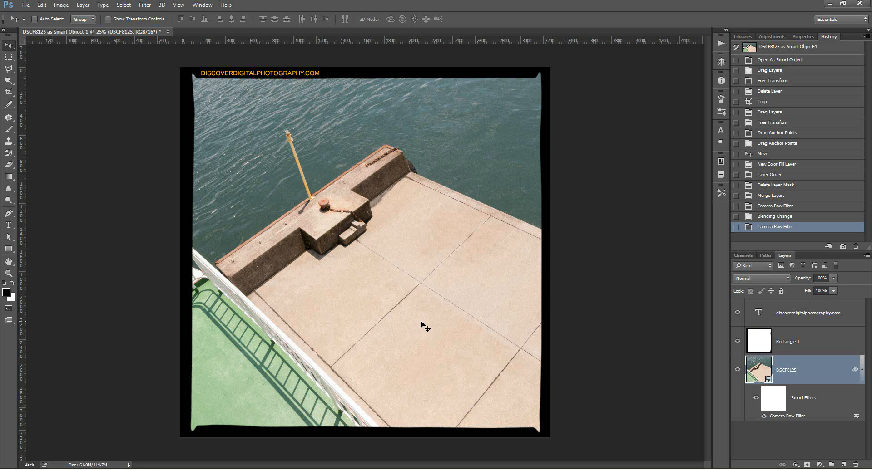
- Resize the square image with the original shape border to 1080 pixels wide and fit it in the view
{"action": "left_click", "coordinate": [792, 314]}
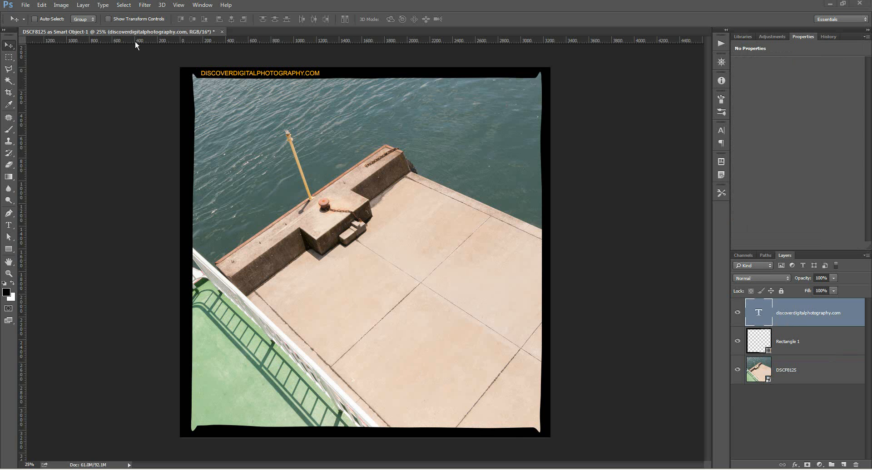
{"action": "left_click", "coordinate": [61, 5]}
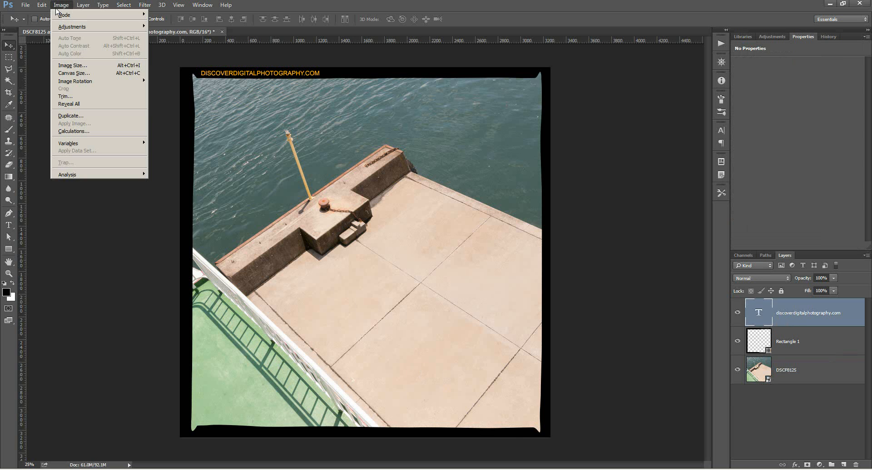
{"action": "left_click", "coordinate": [97, 66]}
{"action": "type", "text": "1"}
{"action": "type", "text": "000"}
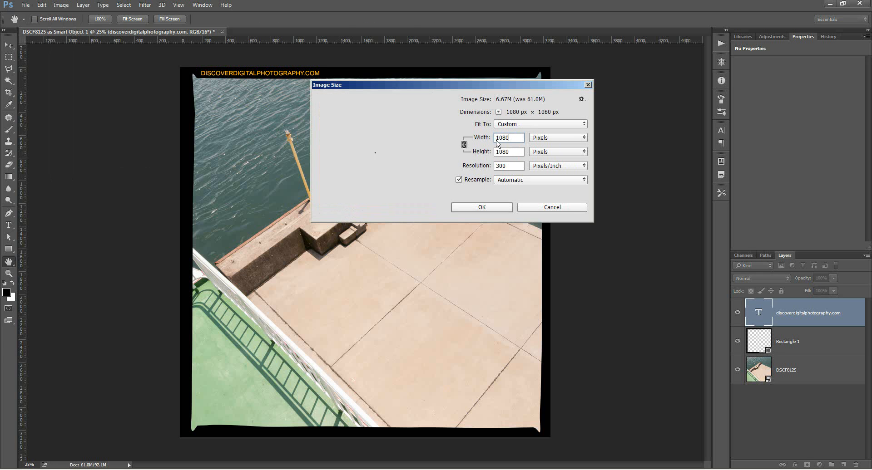
{"action": "key", "text": "Return"}
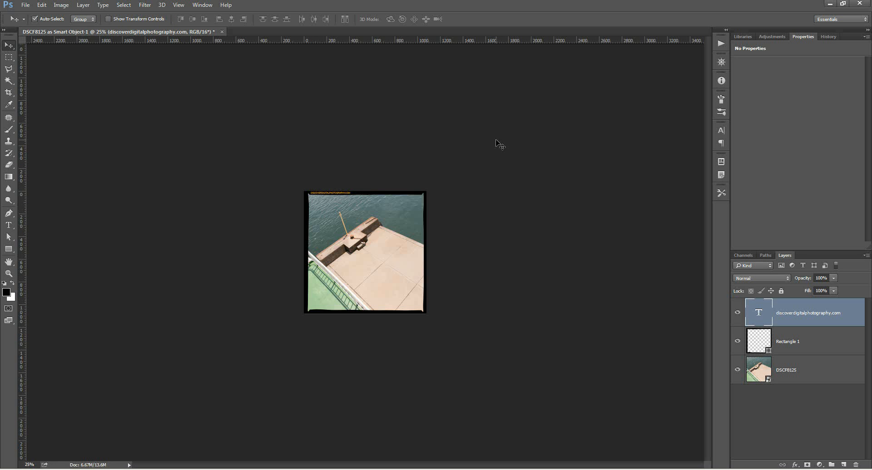
{"action": "key", "text": "ctrl+0"}
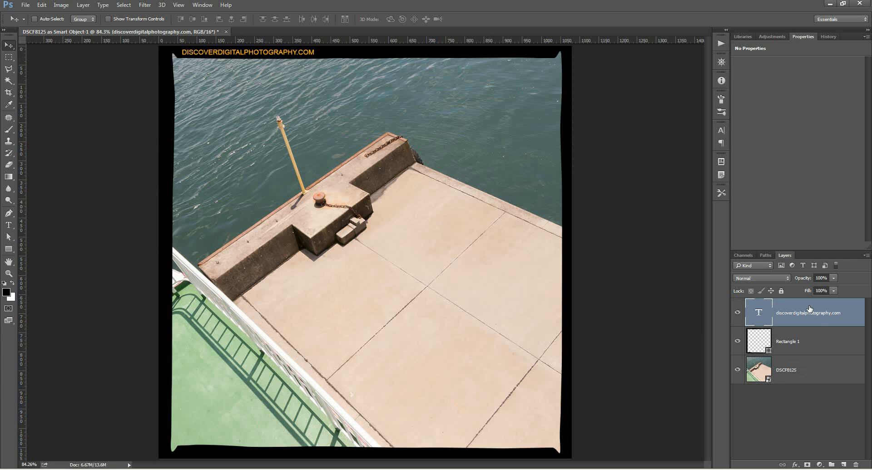
- Add a new layer above Rectangle 1, fill it with white, and hide the website text layer
{"action": "left_click", "coordinate": [810, 342]}
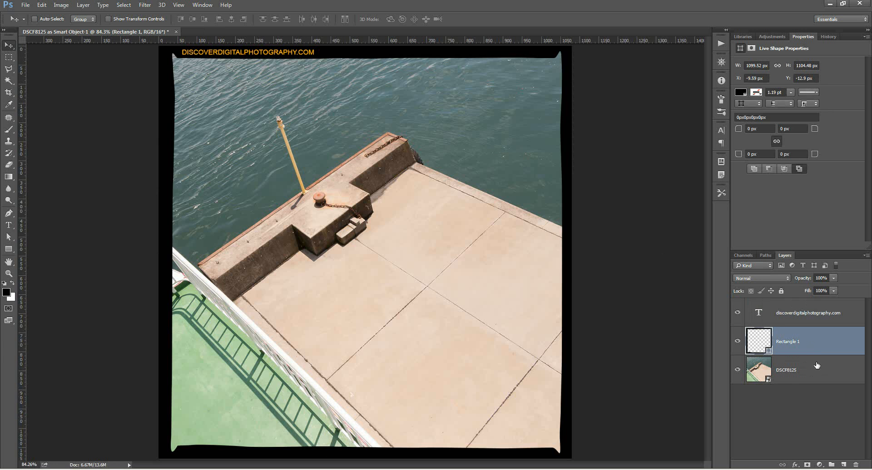
{"action": "left_click", "coordinate": [843, 465]}
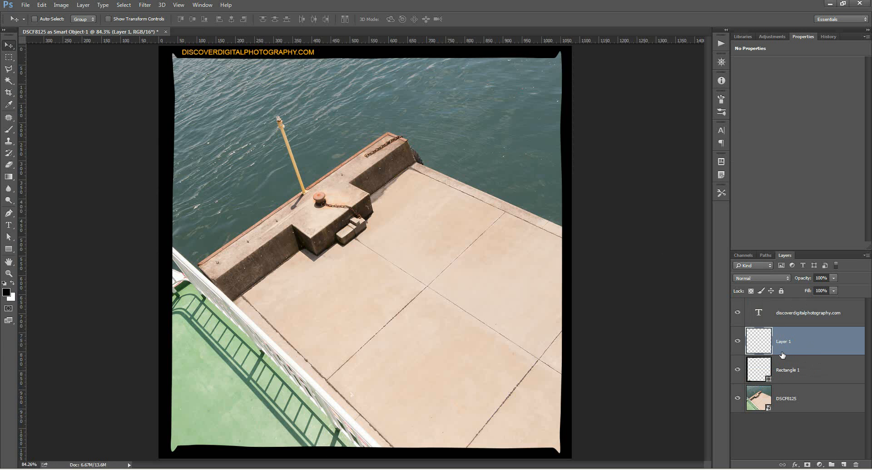
{"action": "key", "text": "ctrl+BackSpace"}
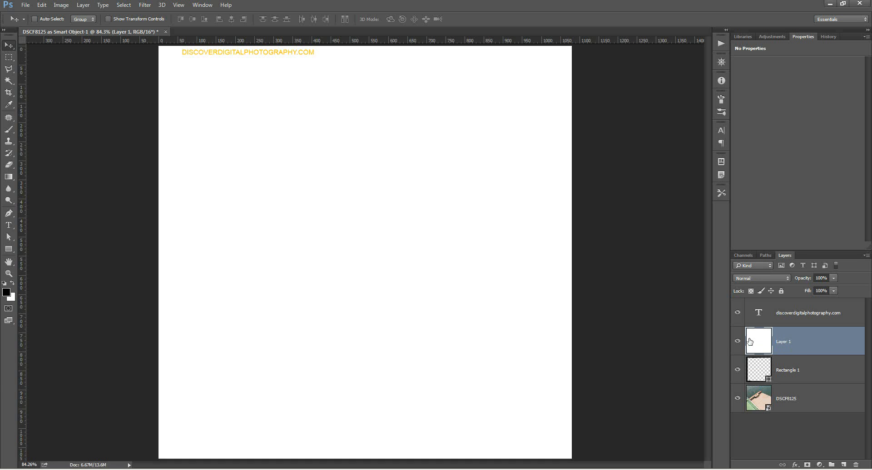
{"action": "left_click", "coordinate": [737, 312]}
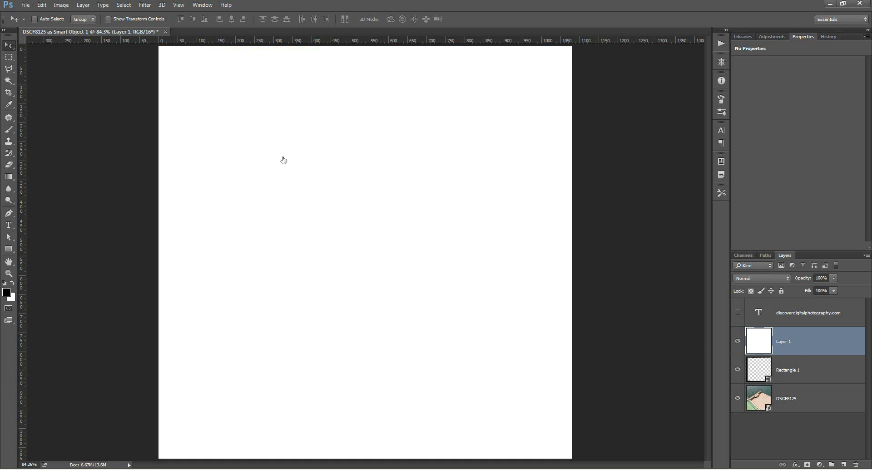
- Add monochromatic Gaussian noise of 129.17% to the white Layer 1
{"action": "left_click", "coordinate": [144, 5]}
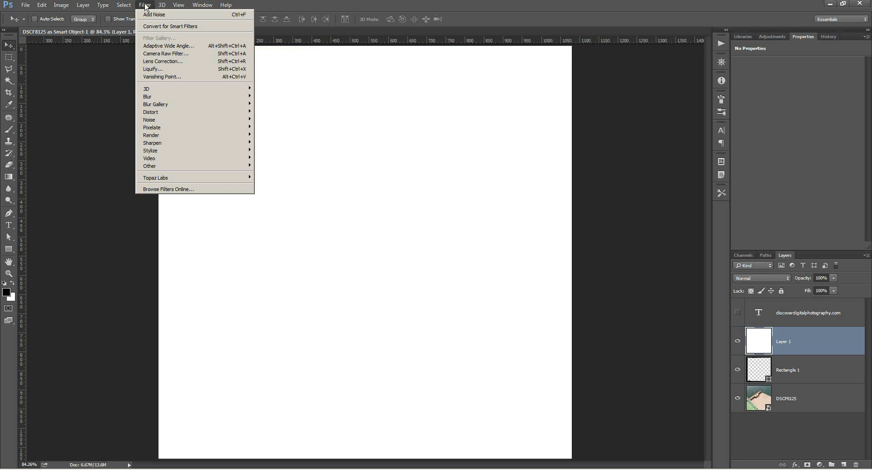
{"action": "mouse_move", "coordinate": [173, 124]}
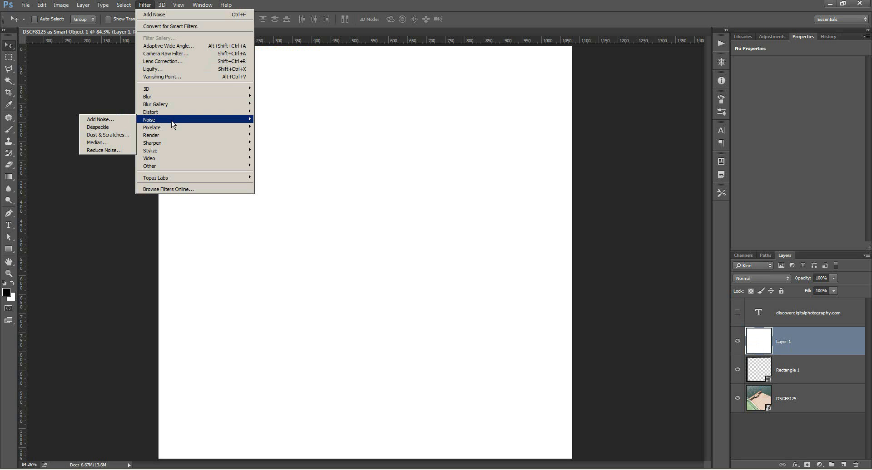
{"action": "left_click", "coordinate": [113, 119]}
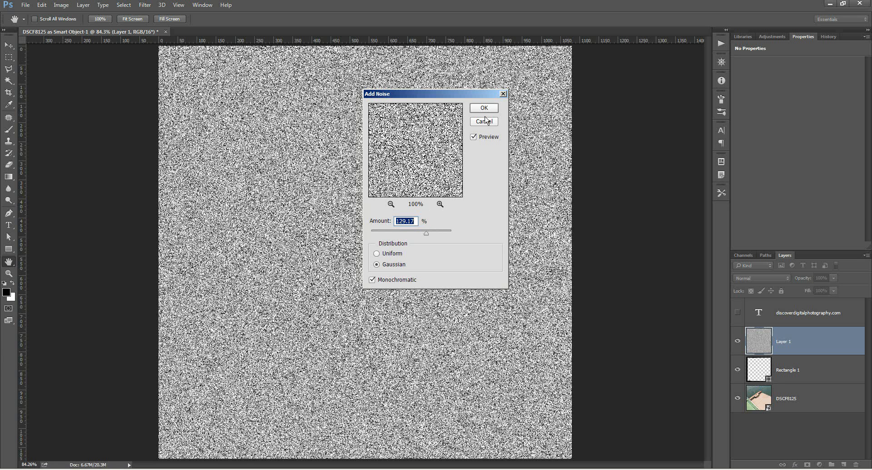
{"action": "left_click", "coordinate": [484, 109]}
{"action": "left_click", "coordinate": [484, 109]}
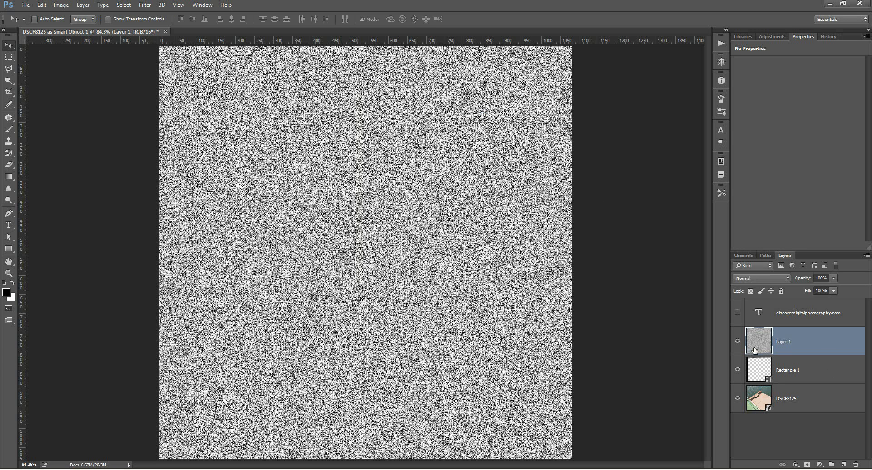
- Load the outline of the Rectangle 1 border as a selection, keeping the noise layer active
{"action": "key", "text": "ctrl"}
{"action": "left_click", "coordinate": [761, 370], "text": "ctrl"}
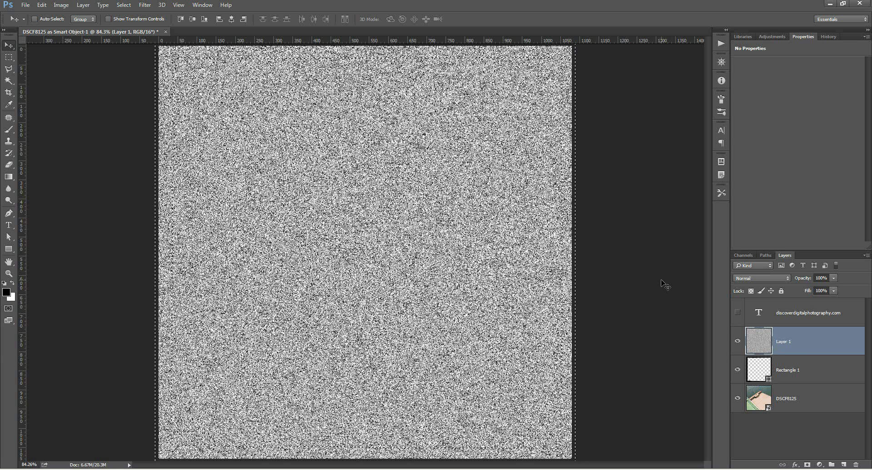
- Try a hard-edged white fill of the border selection on the noise layer
{"action": "key", "text": "ctrl"}
{"action": "key", "text": "ctrl+f"}
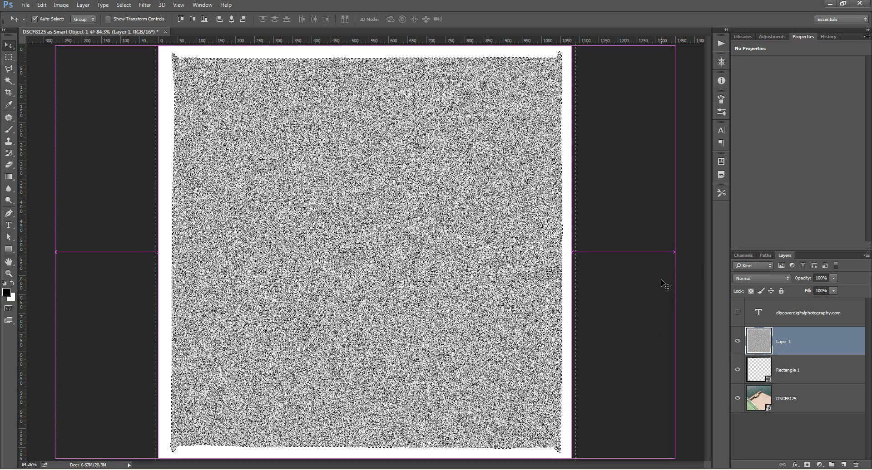
{"action": "key", "text": "ctrl"}
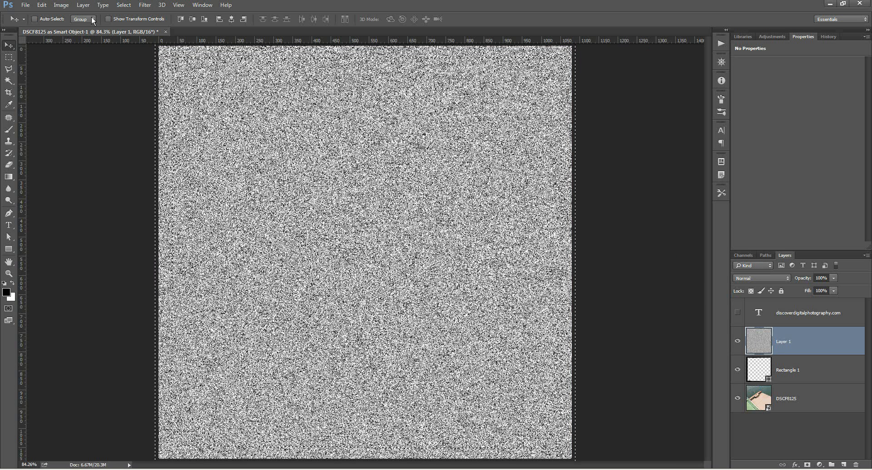
- Feather the border selection by 7 pixels, fill it with white on the noise layer, and deselect
{"action": "left_click", "coordinate": [124, 5]}
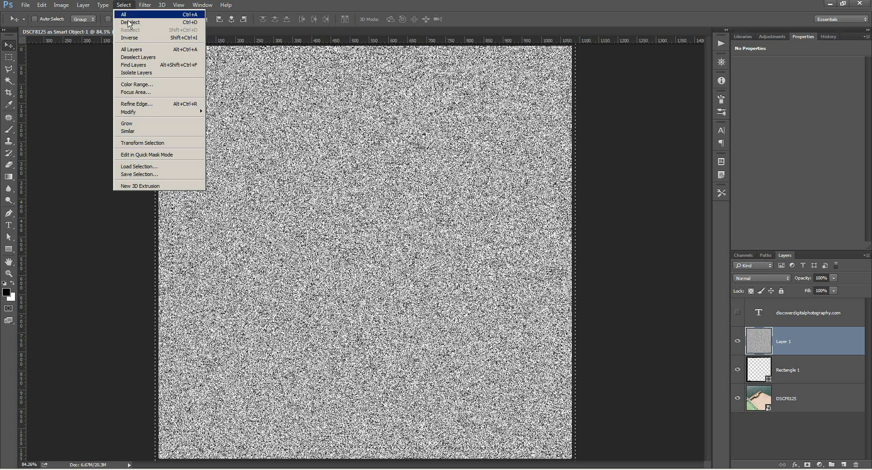
{"action": "mouse_move", "coordinate": [149, 114]}
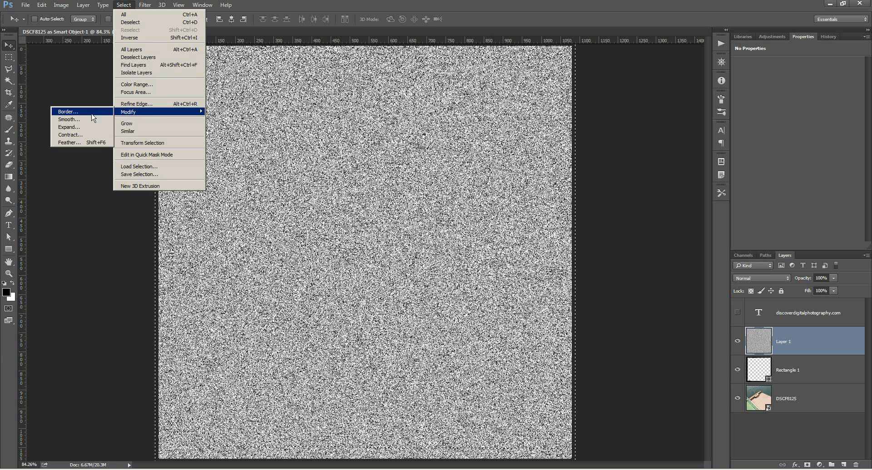
{"action": "left_click", "coordinate": [69, 143]}
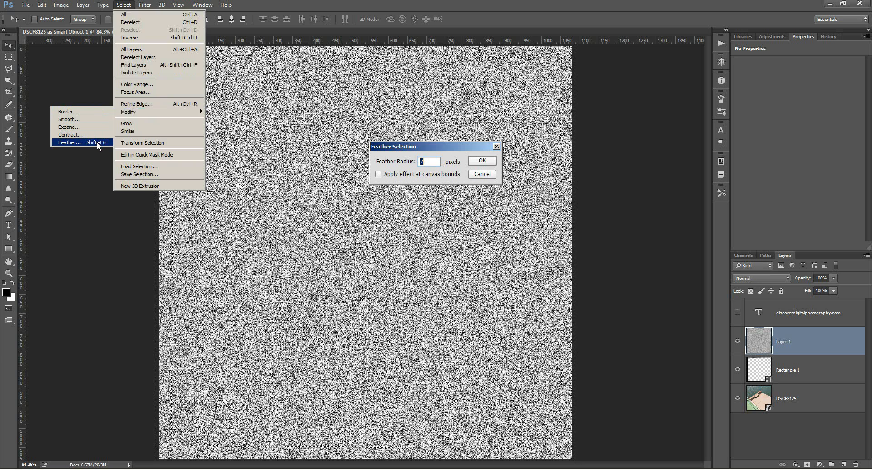
{"action": "left_click", "coordinate": [483, 161]}
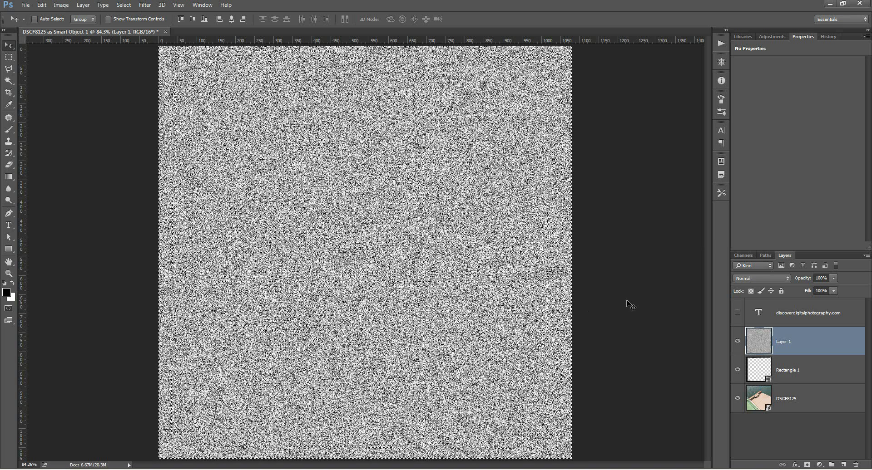
{"action": "key", "text": "ctrl"}
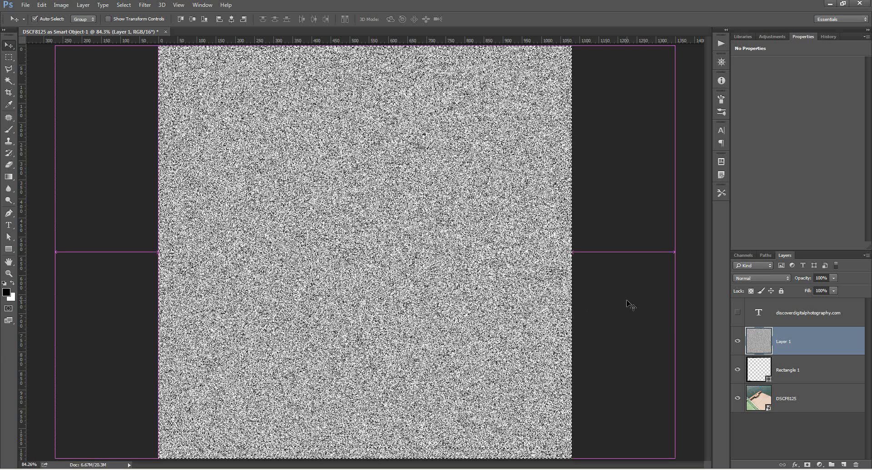
{"action": "key", "text": "ctrl+BackSpace"}
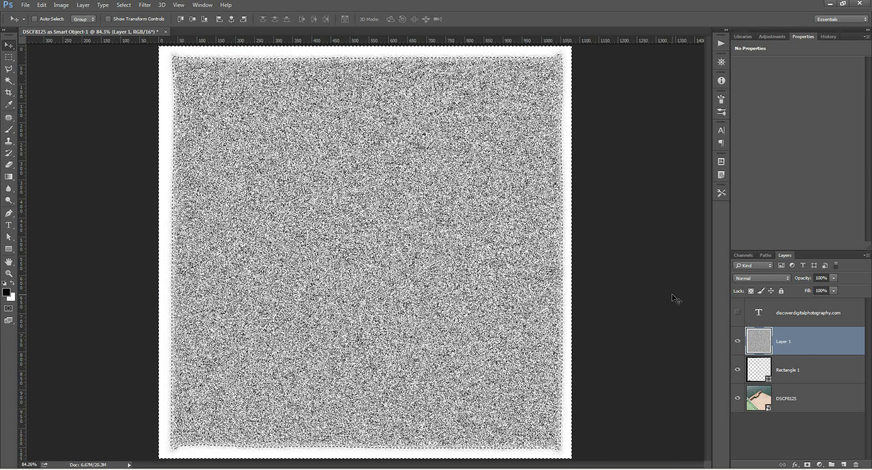
{"action": "key", "text": "ctrl+d"}
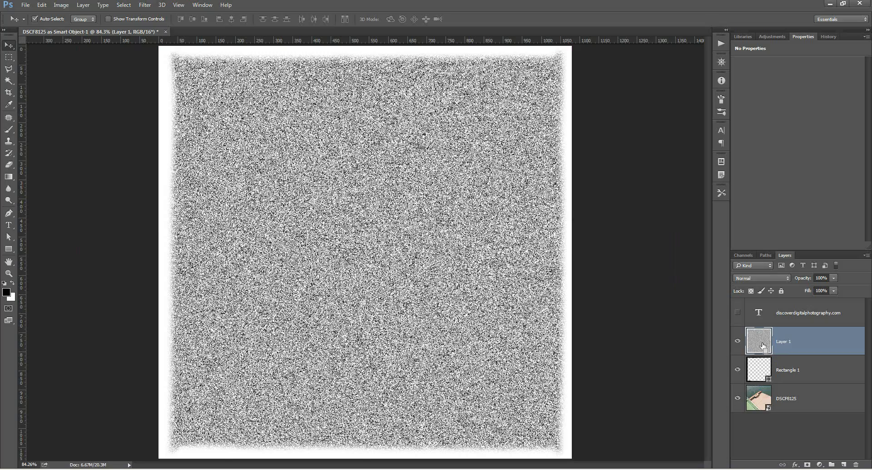
- Load the bright pixels of the noise layer as a selection and add it as a layer mask to Rectangle 1
{"action": "left_click", "coordinate": [763, 347], "text": "ctrl"}
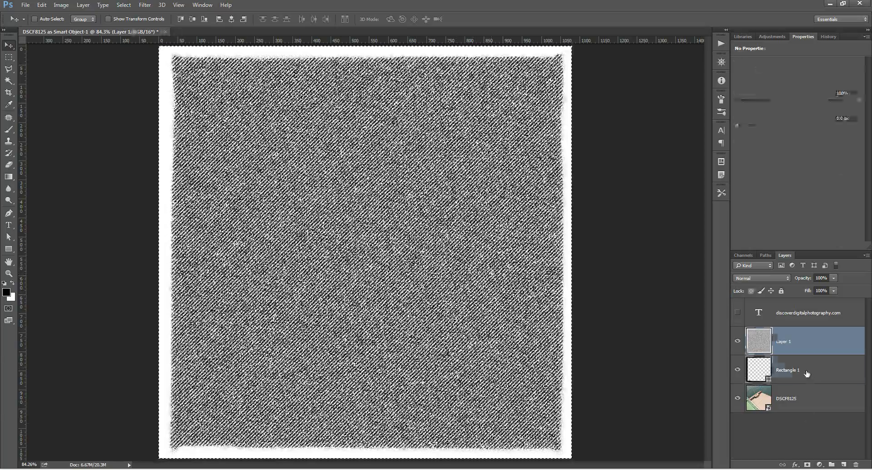
{"action": "left_click", "coordinate": [806, 372]}
{"action": "left_click", "coordinate": [806, 465]}
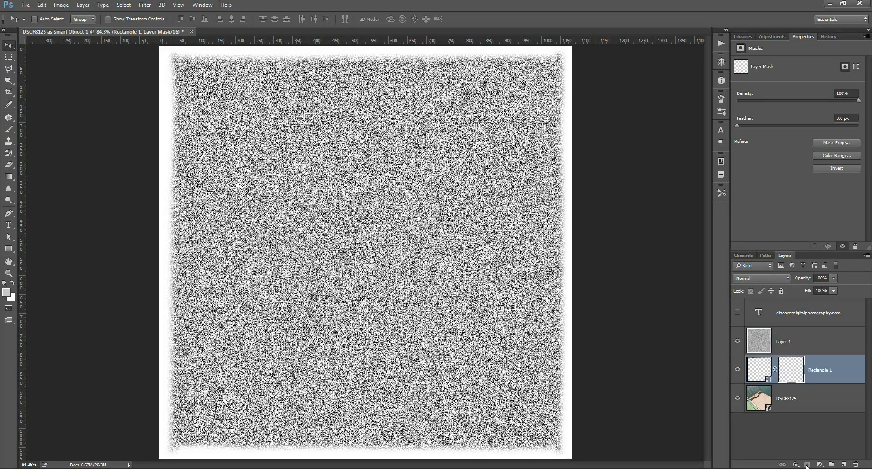
- Hide the Layer 1 noise layer and delete it
{"action": "left_click", "coordinate": [738, 343]}
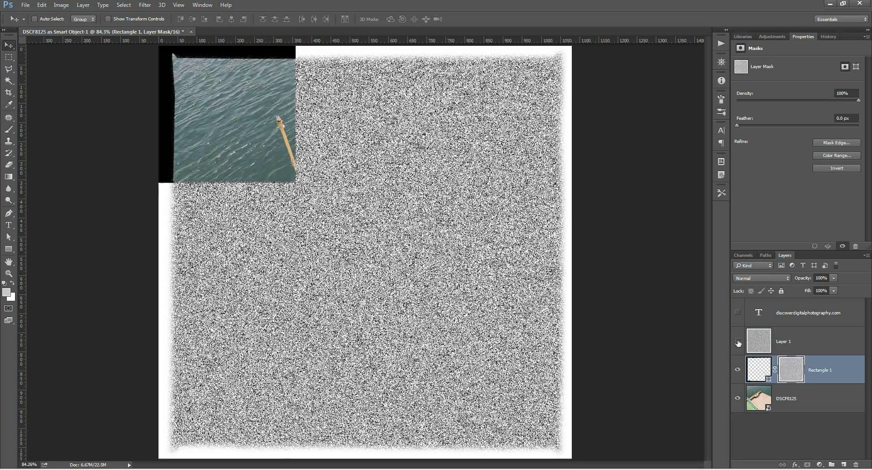
{"action": "left_click", "coordinate": [798, 343]}
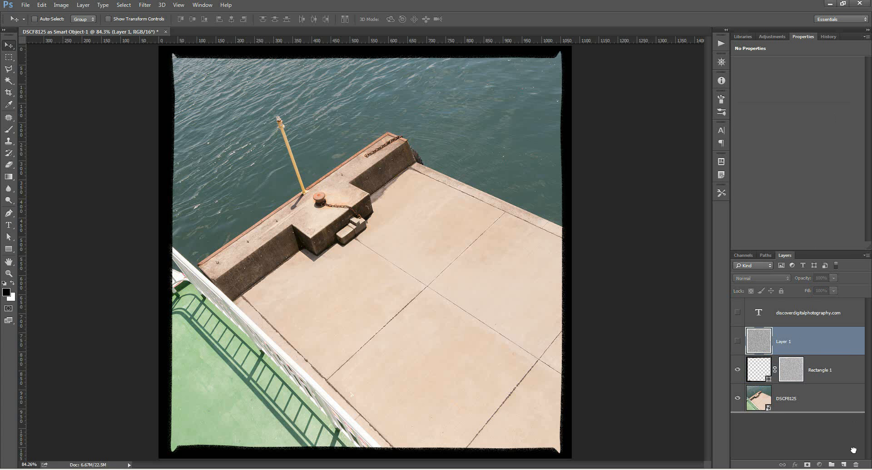
{"action": "left_click_drag", "start_coordinate": [855, 465], "coordinate": [855, 465]}
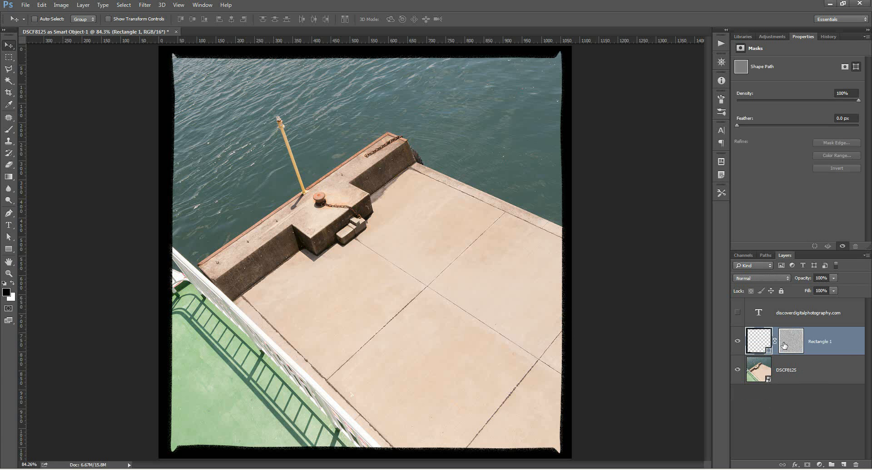
- Add a new layer directly above the DSCF8125 photo and fill it with neutral grey at 50% brightness
{"action": "left_click", "coordinate": [806, 371]}
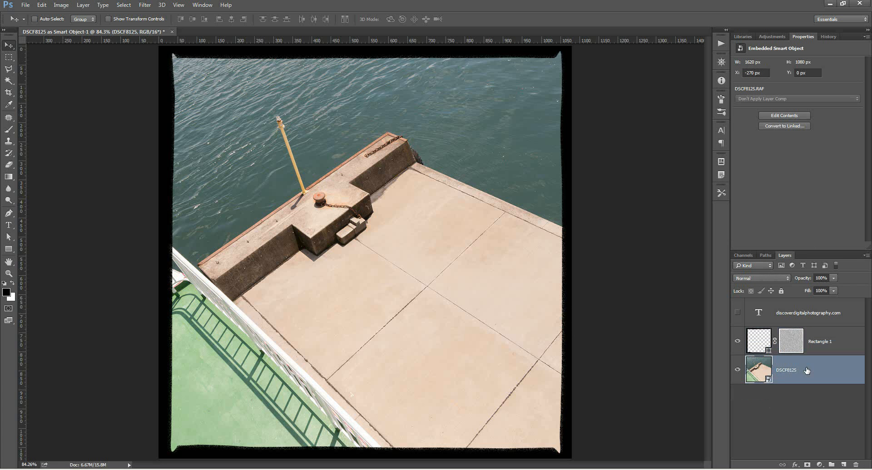
{"action": "left_click", "coordinate": [844, 465]}
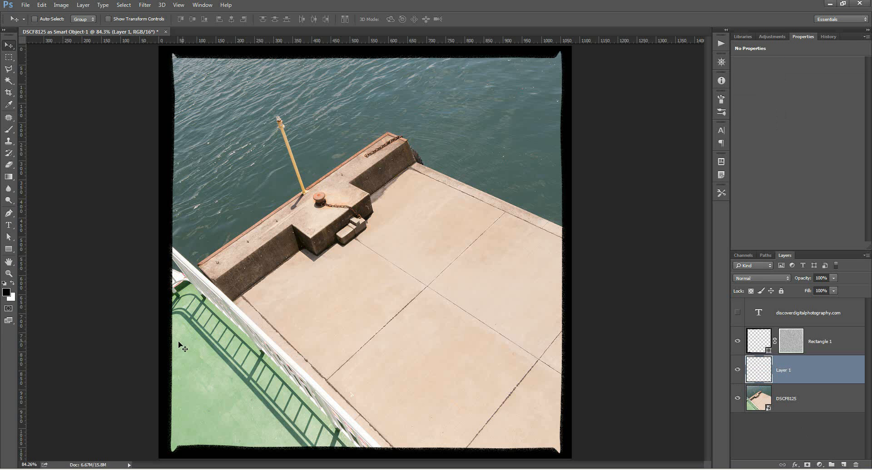
{"action": "left_click", "coordinate": [7, 294]}
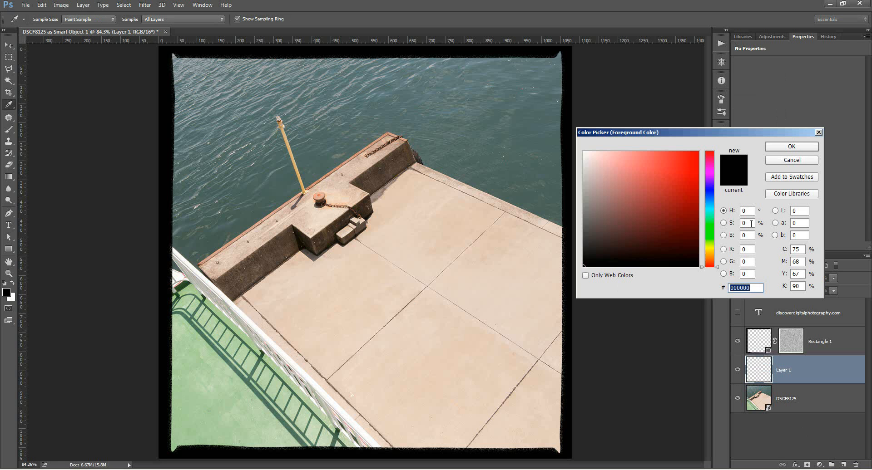
{"action": "left_click", "coordinate": [744, 236]}
{"action": "type", "text": "50"}
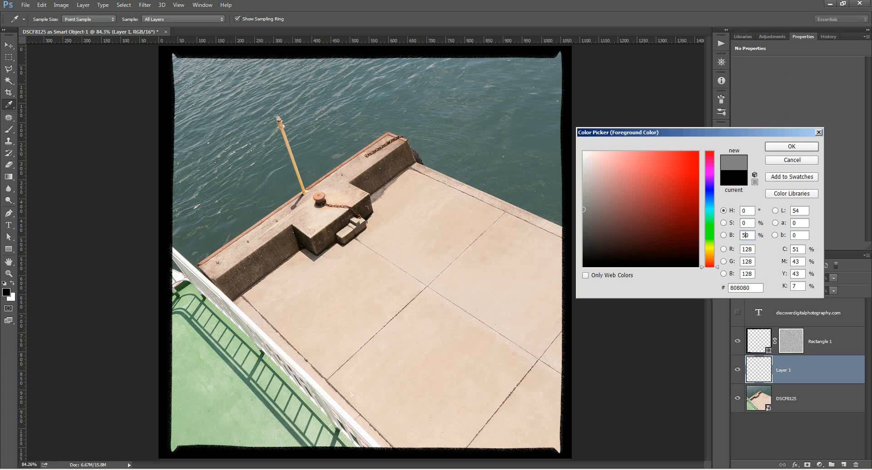
{"action": "left_click", "coordinate": [786, 146]}
{"action": "key", "text": "v"}
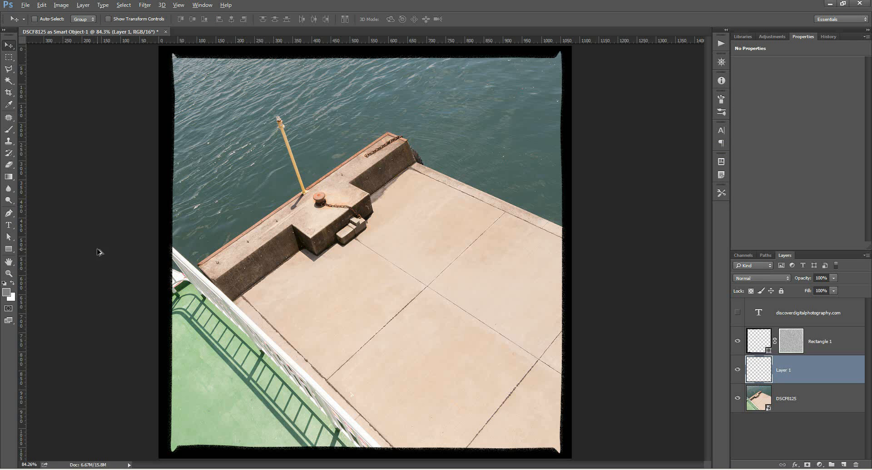
{"action": "key", "text": "alt+BackSpace"}
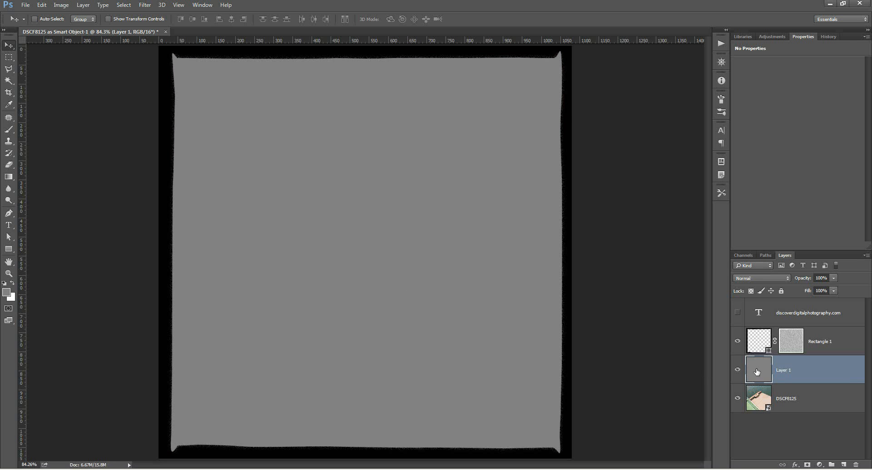
- Apply Add Noise to the grey layer with an amount of 12.83%, Gaussian distribution and Monochromatic on
{"action": "left_click", "coordinate": [144, 5]}
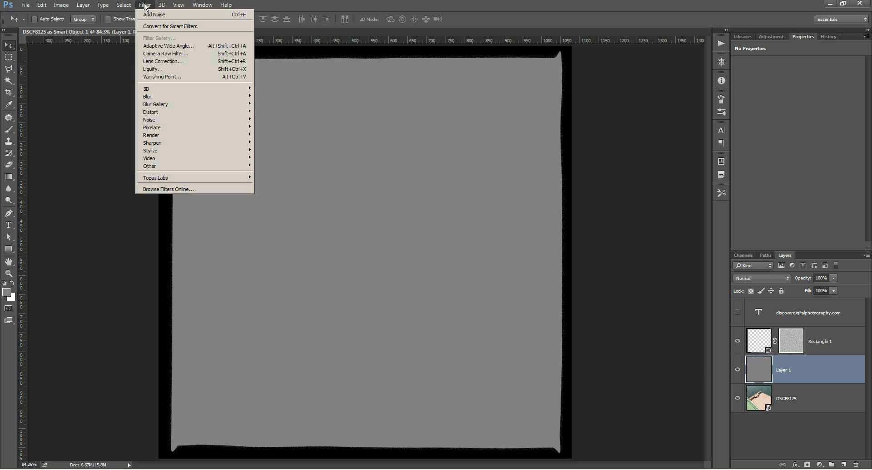
{"action": "mouse_move", "coordinate": [150, 120]}
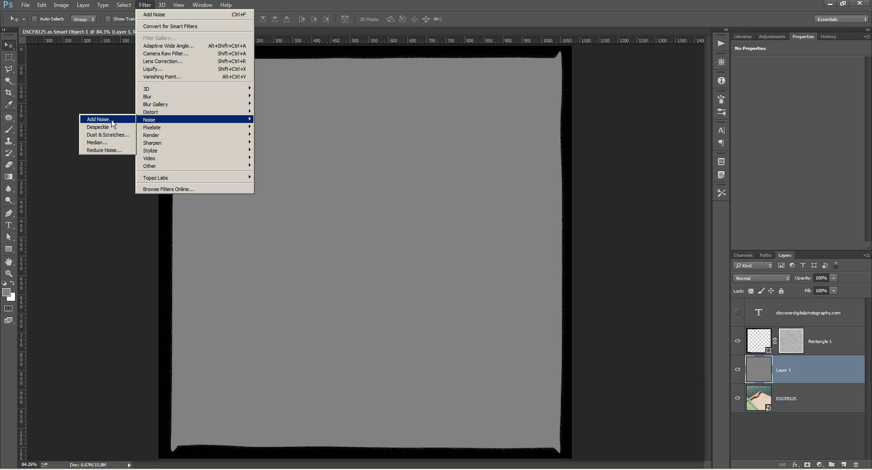
{"action": "left_click", "coordinate": [112, 120]}
{"action": "left_click_drag", "start_coordinate": [426, 233], "coordinate": [384, 236]}
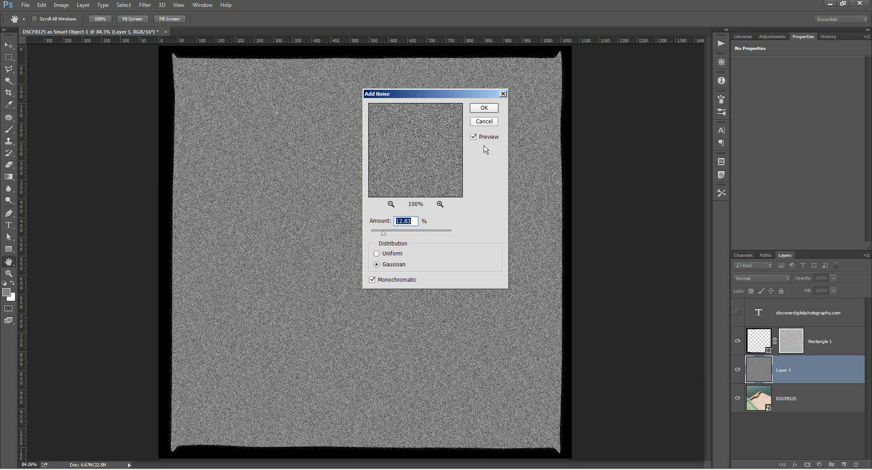
{"action": "left_click", "coordinate": [489, 108]}
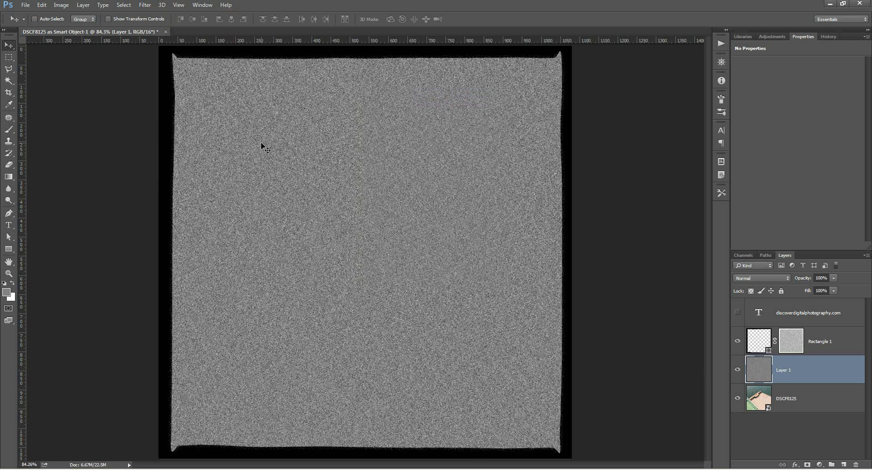
- Soften the noise on the grey layer with a Gaussian Blur of 0.5 pixels radius
{"action": "left_click", "coordinate": [145, 5]}
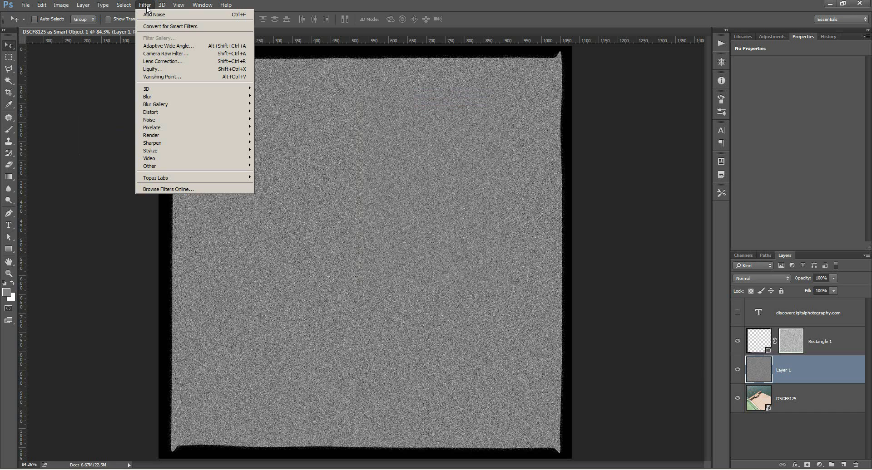
{"action": "mouse_move", "coordinate": [170, 98]}
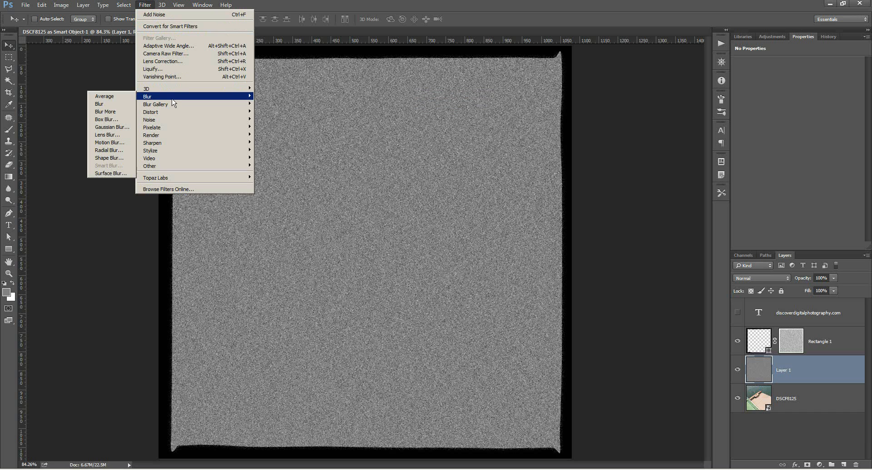
{"action": "left_click", "coordinate": [123, 128]}
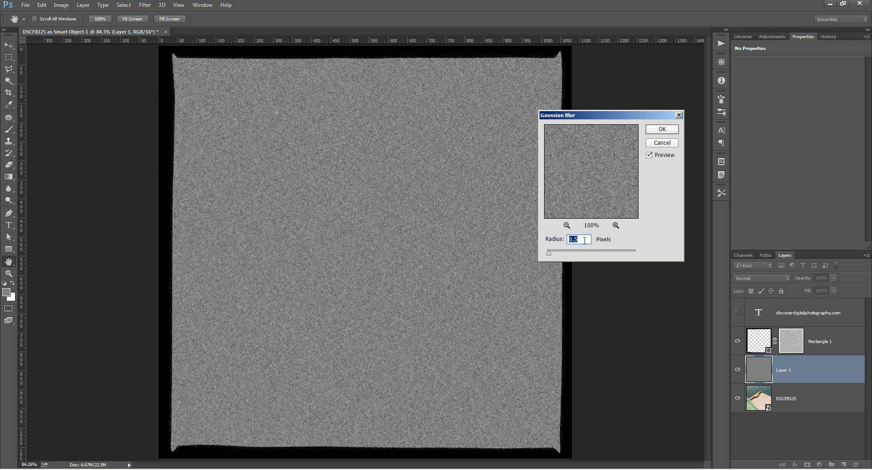
{"action": "left_click", "coordinate": [664, 130]}
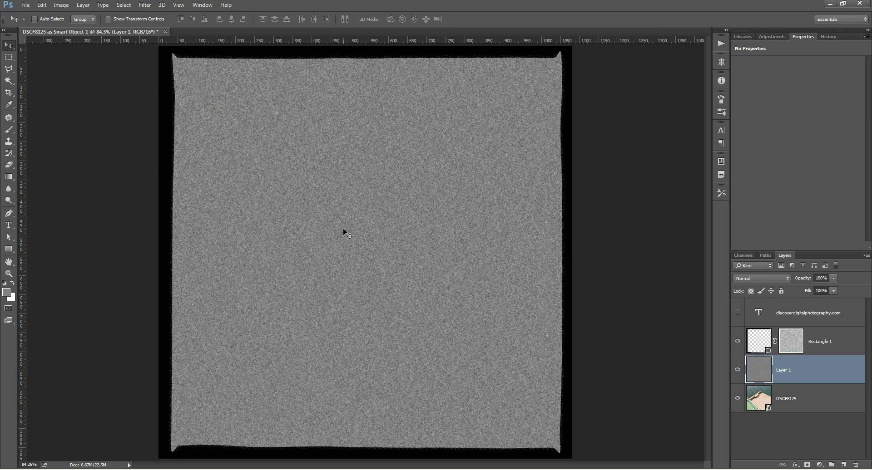
- Blend the noise layer in Overlay mode at 55% opacity and show the discoverdigitalphotography.com text layer
{"action": "left_click", "coordinate": [781, 277]}
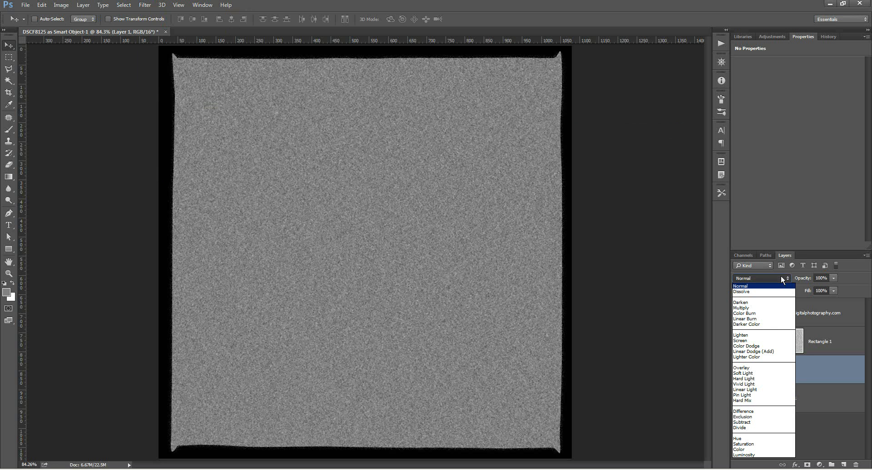
{"action": "left_click", "coordinate": [745, 368]}
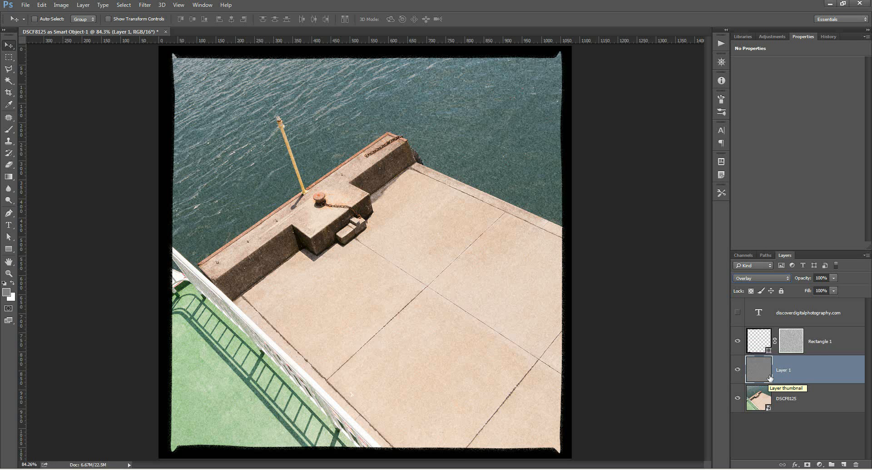
{"action": "left_click", "coordinate": [833, 278]}
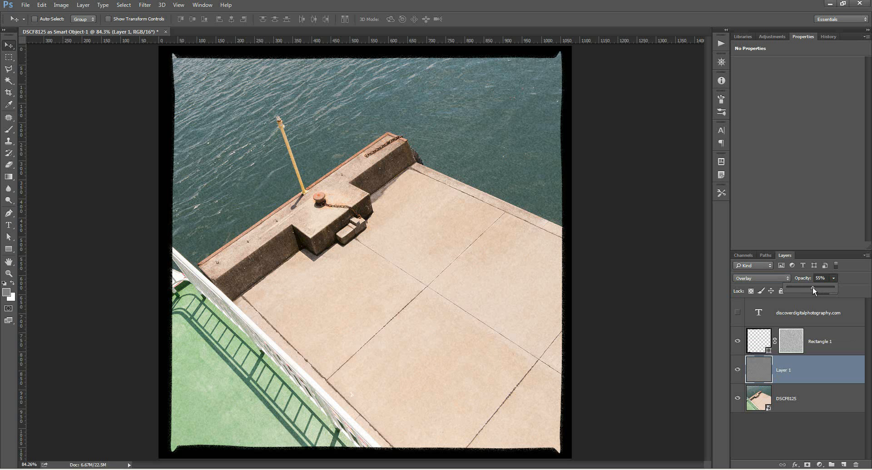
{"action": "left_click", "coordinate": [806, 370]}
{"action": "left_click", "coordinate": [737, 313]}
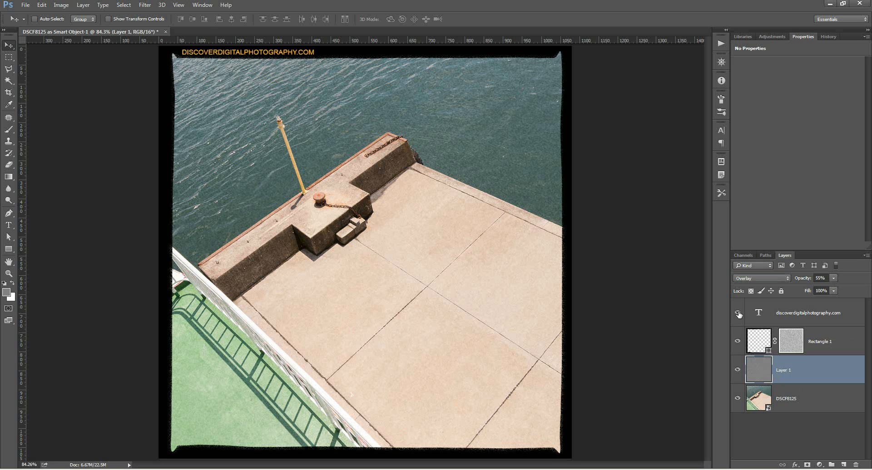